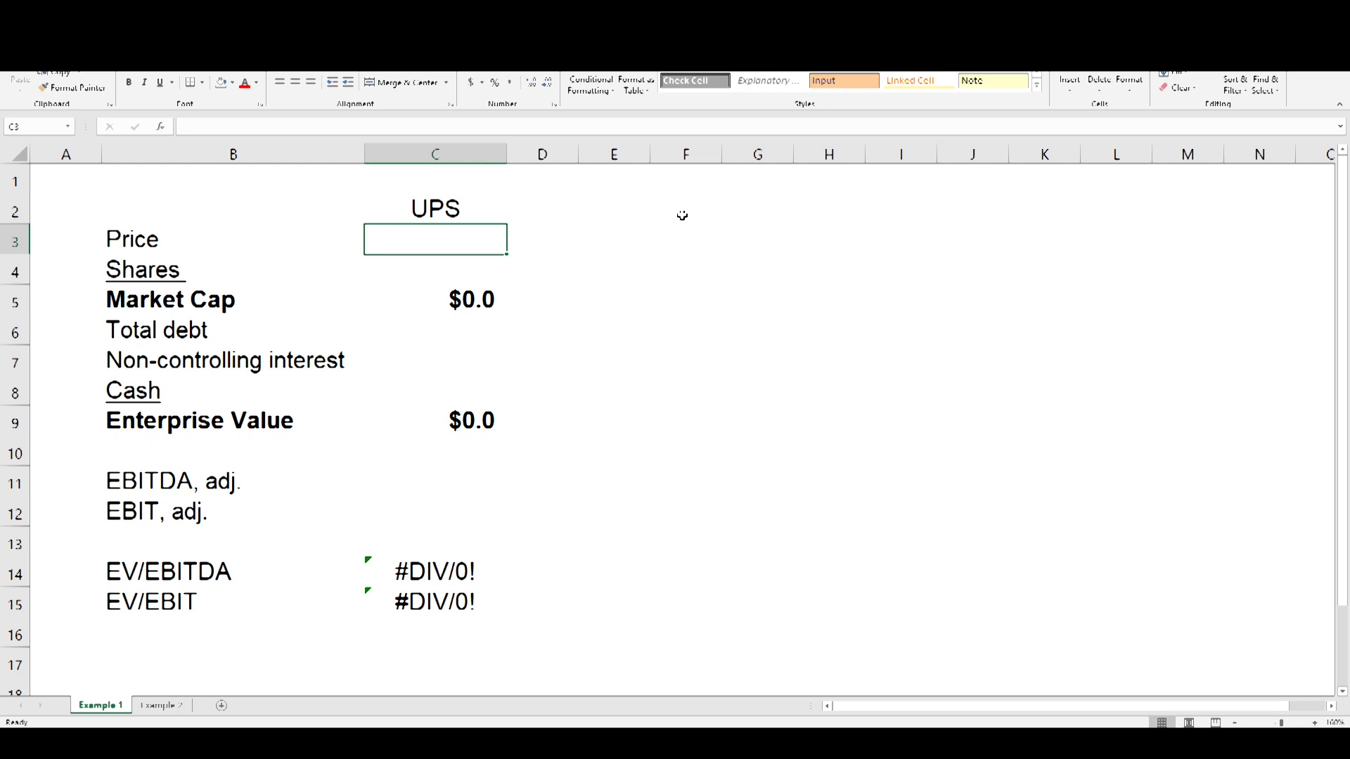
Switch to Chrome and bring up the Yahoo Finance quote page for UPS to read the closing price.
key(alt+Tab)
key(alt+Tab)
key(alt+Tab)
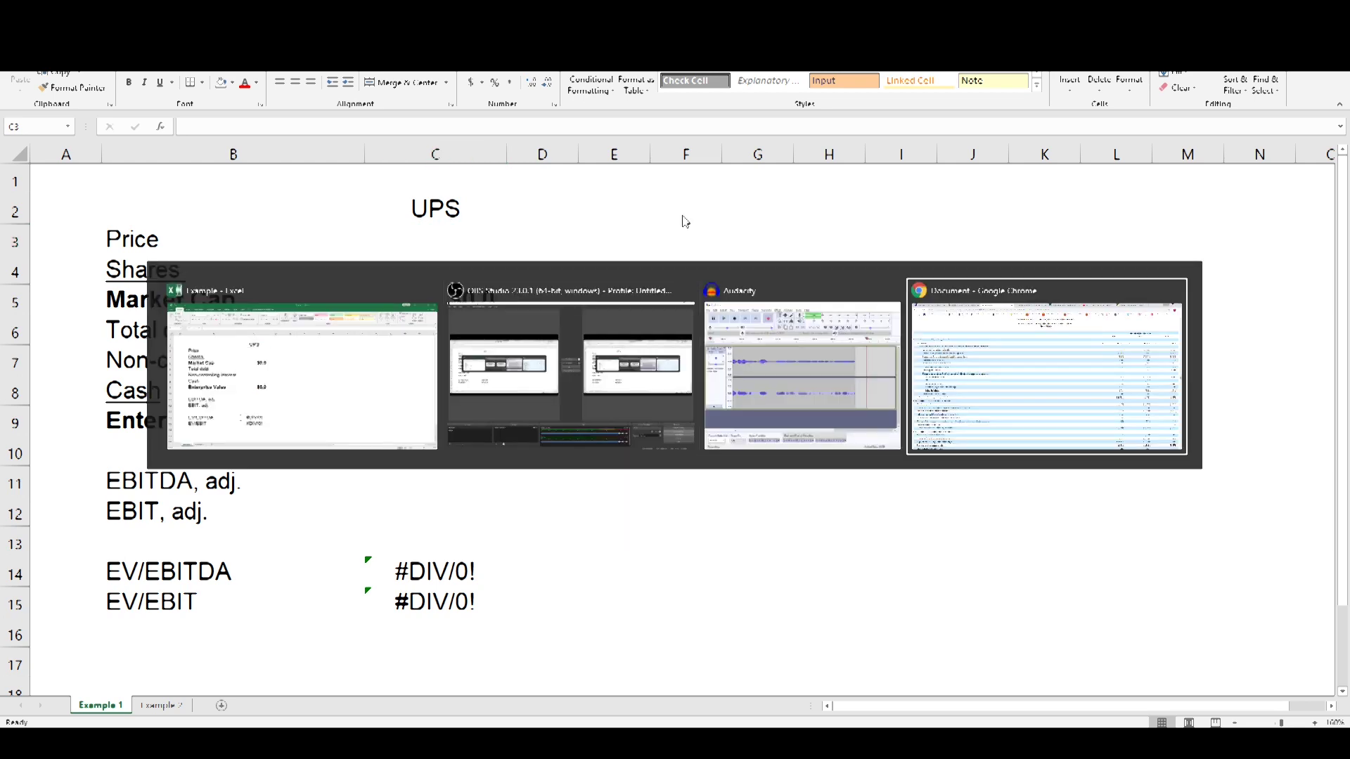
key(ctrl+Tab)
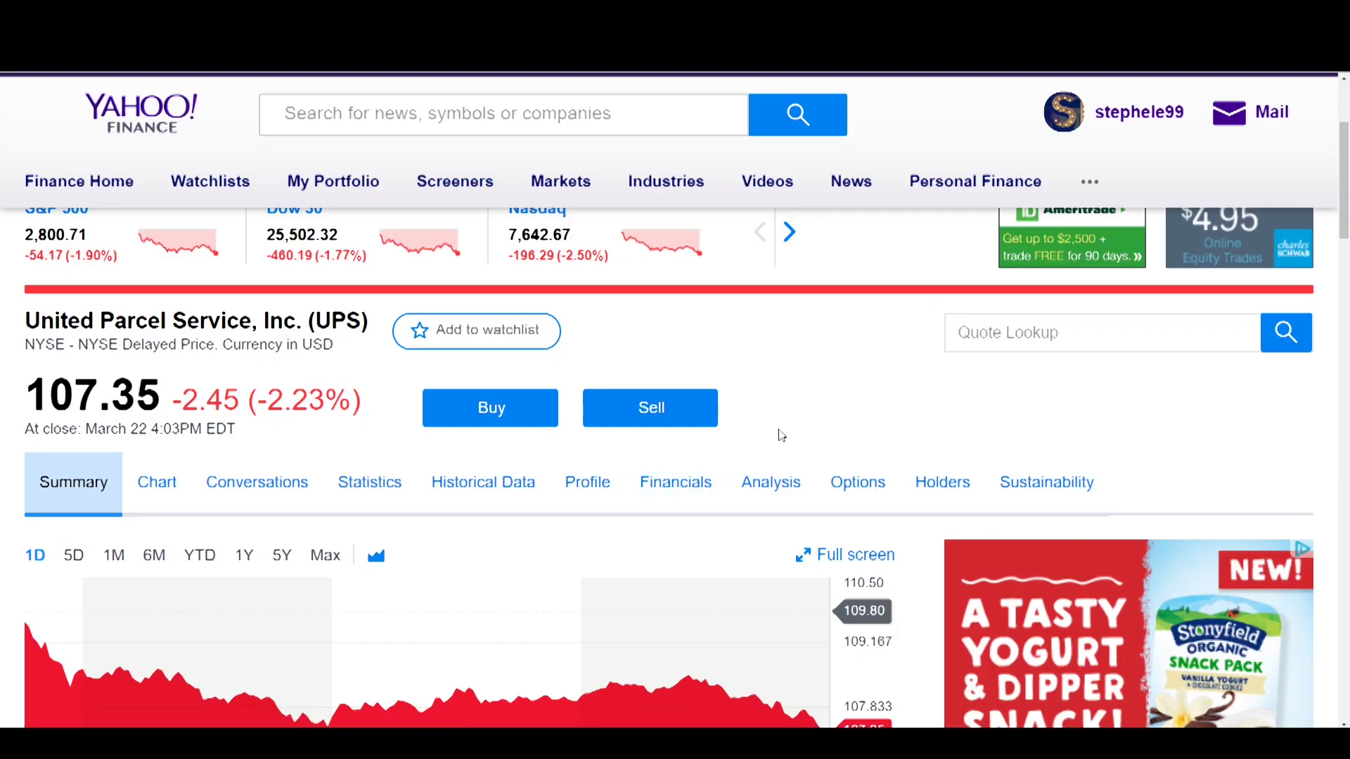
scroll(780, 436, down, 1)
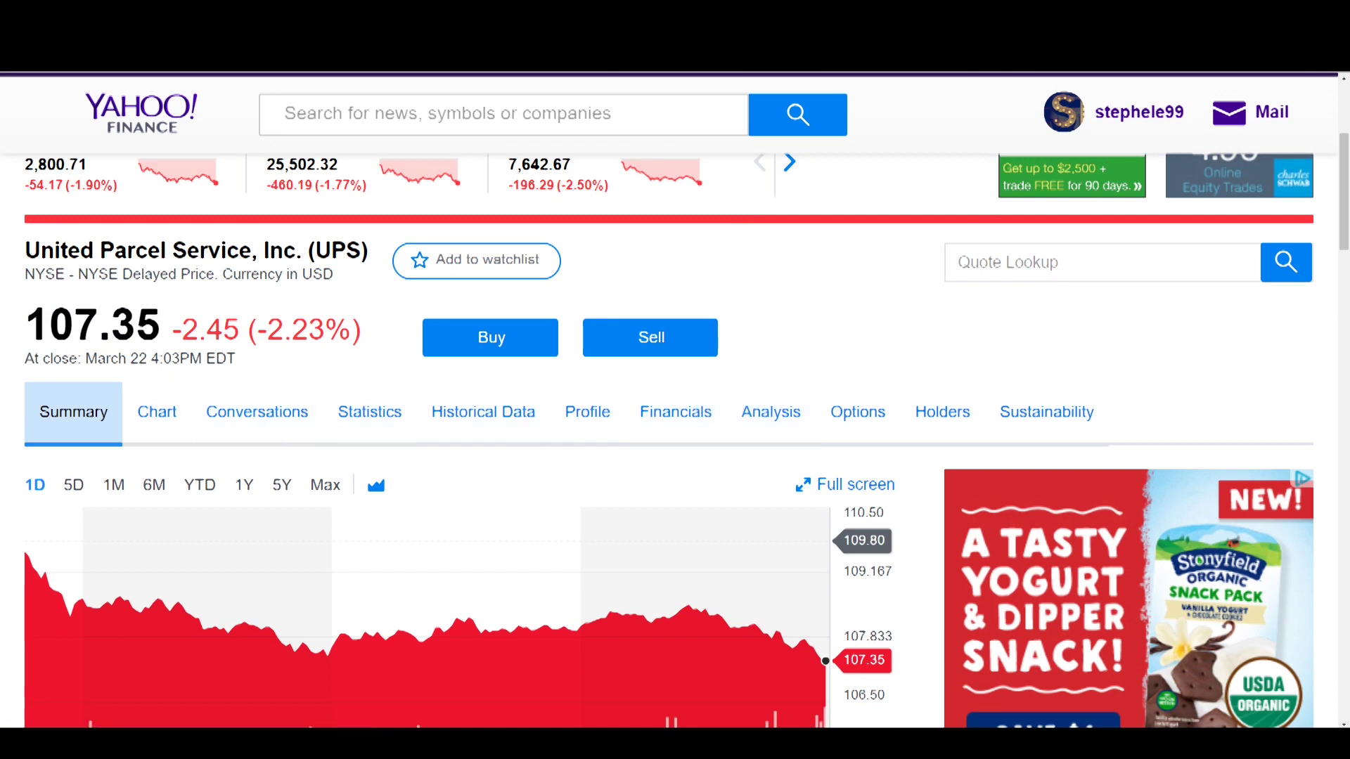
Return to the Excel sheet and enter 107.35 as the UPS price.
key(alt+Tab)
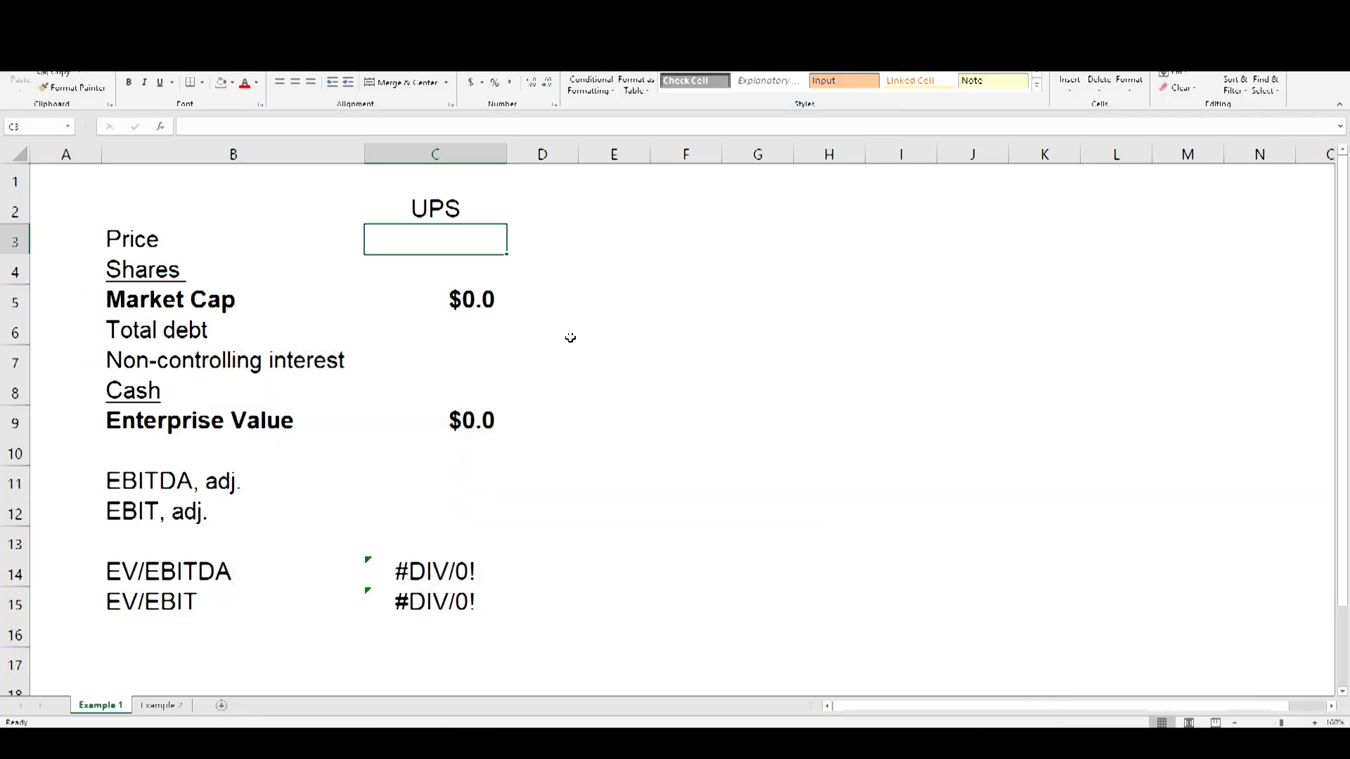
text(107.35)
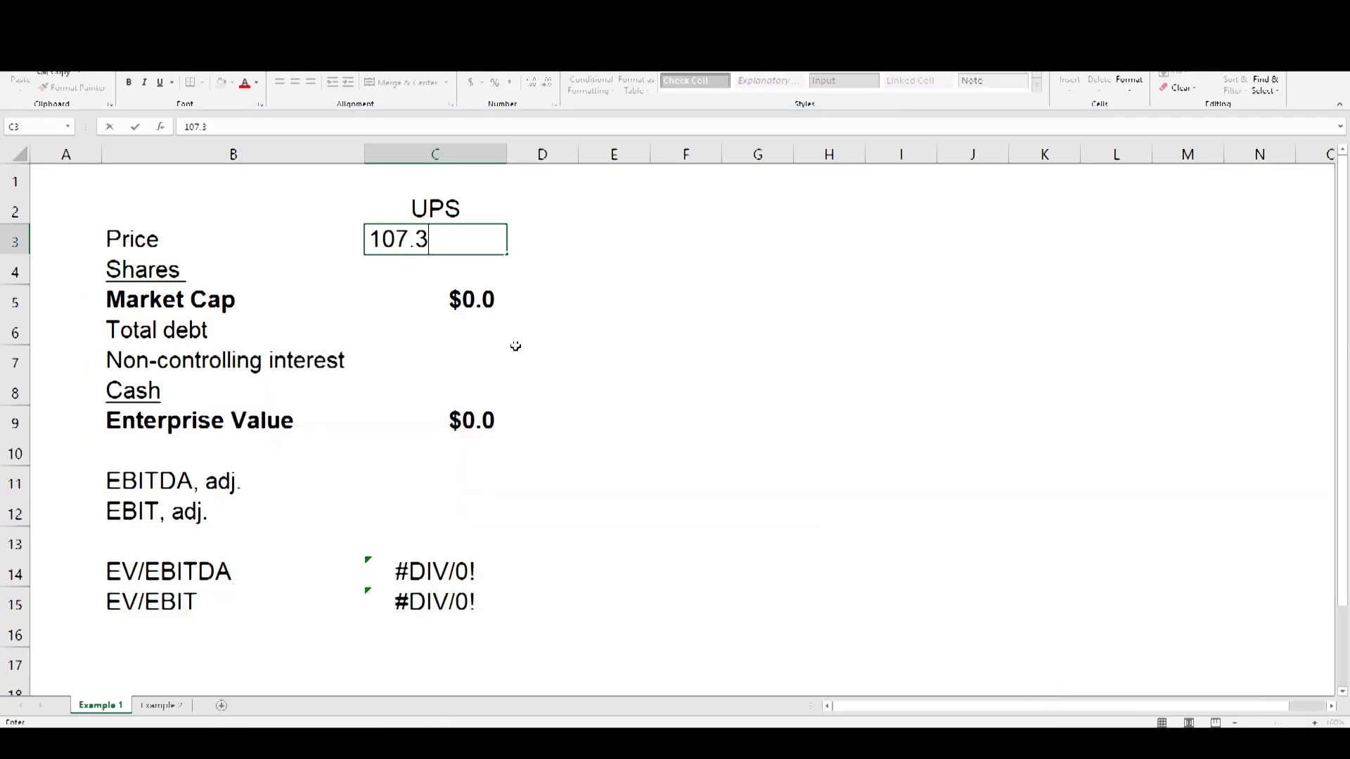
key(Return)
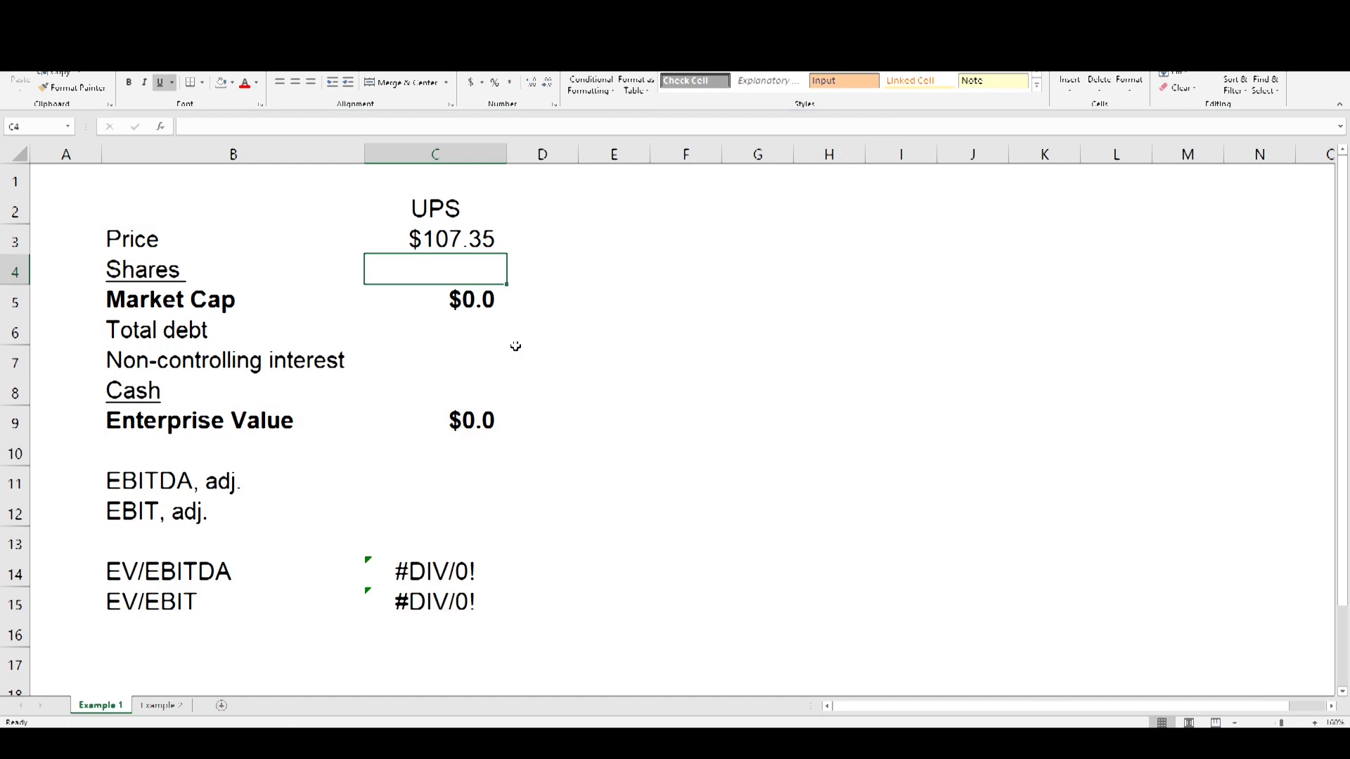
Switch to the UPS annual report in Chrome and search it for "weighted", going forward through the matches.
key(alt+Tab)
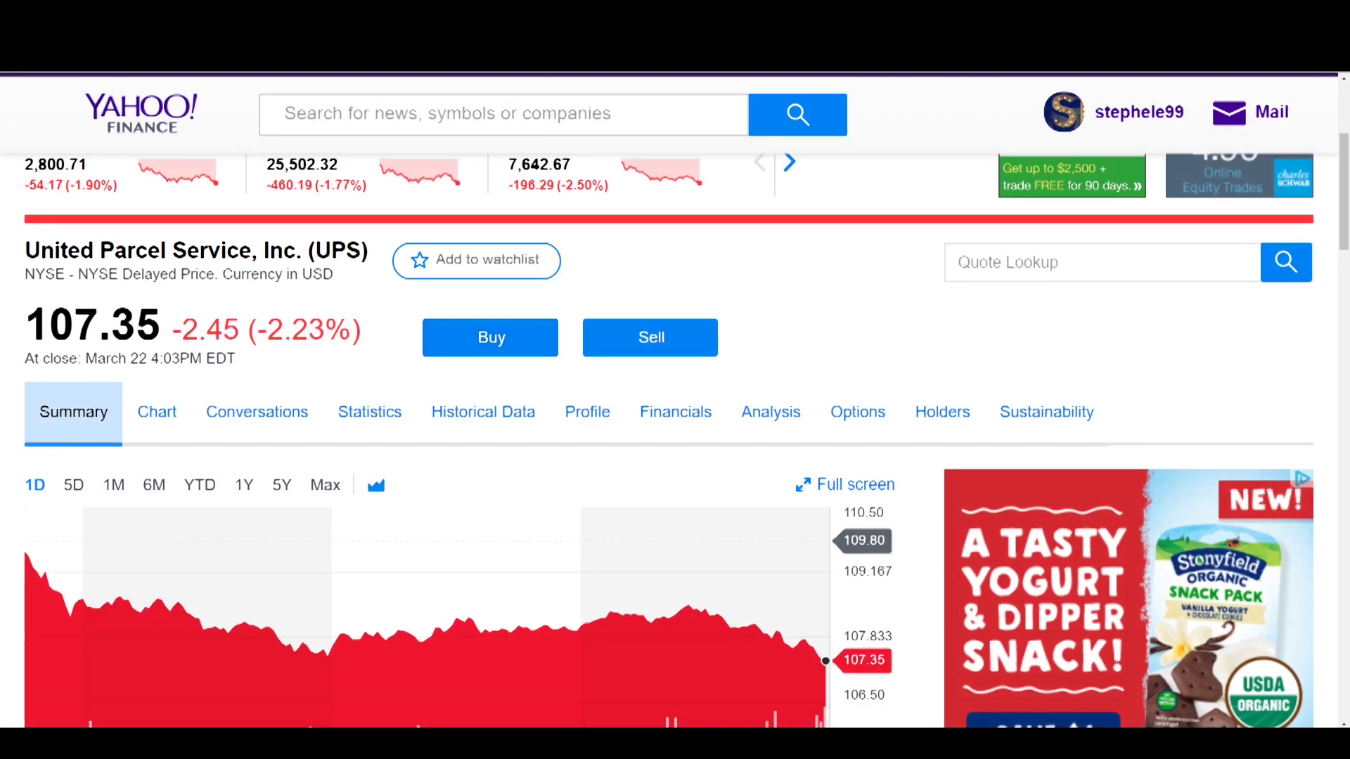
key(ctrl+Tab)
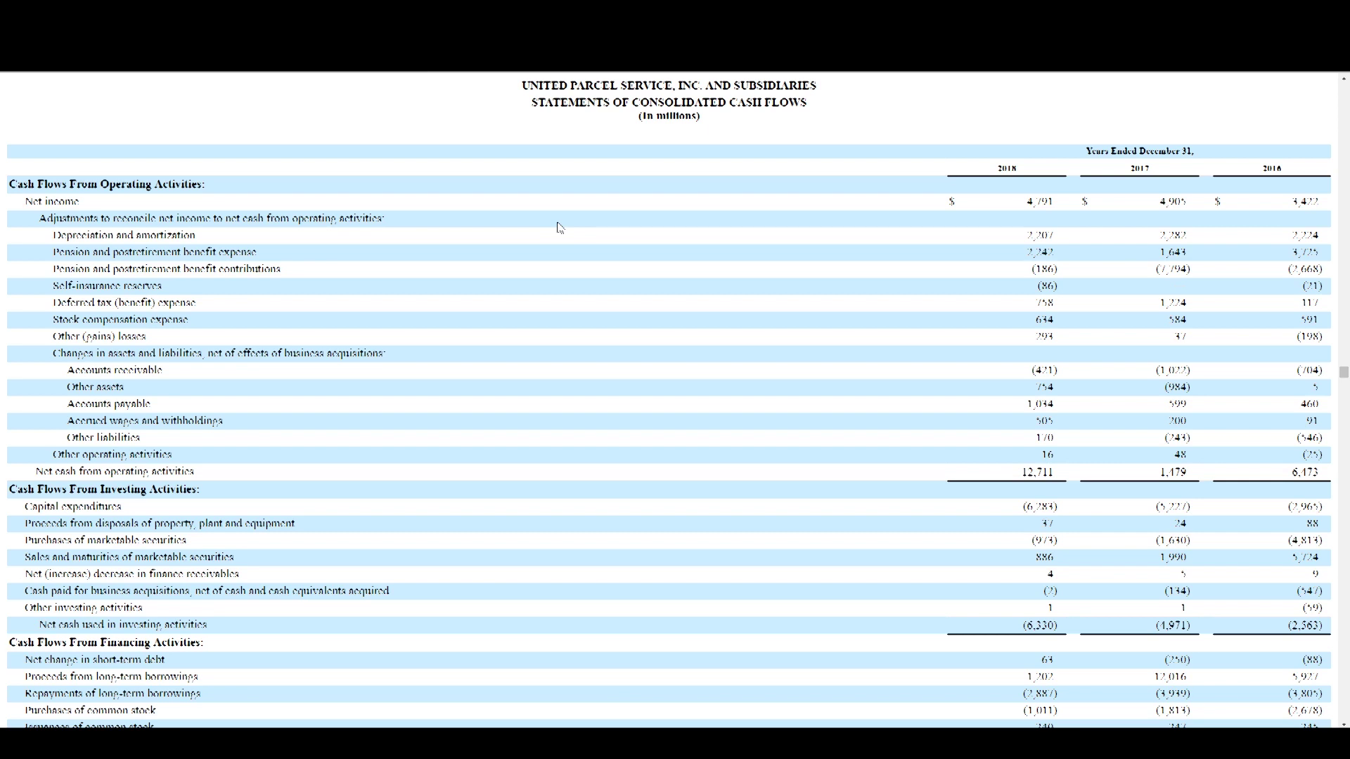
key(ctrl+f)
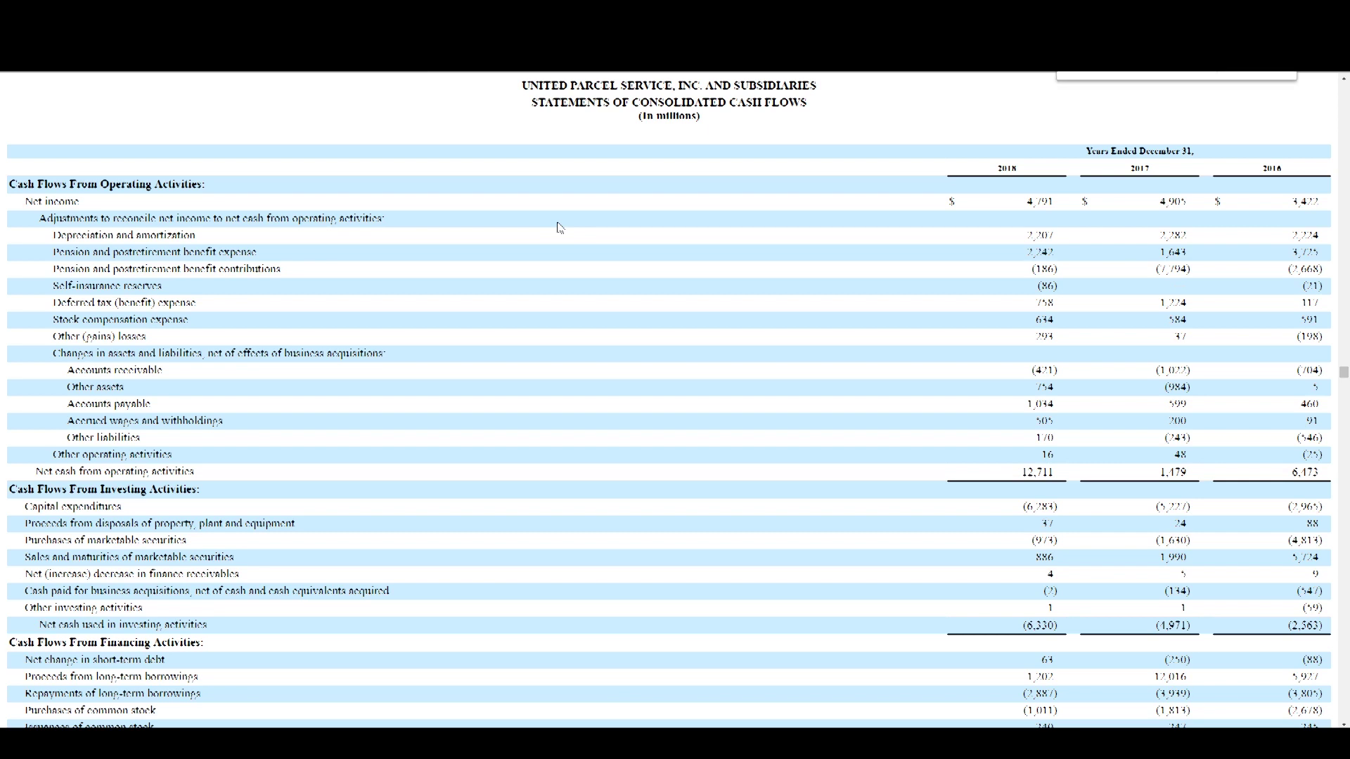
key(Return)
key(Return)
key(Return)
key(Return)
key(Return)
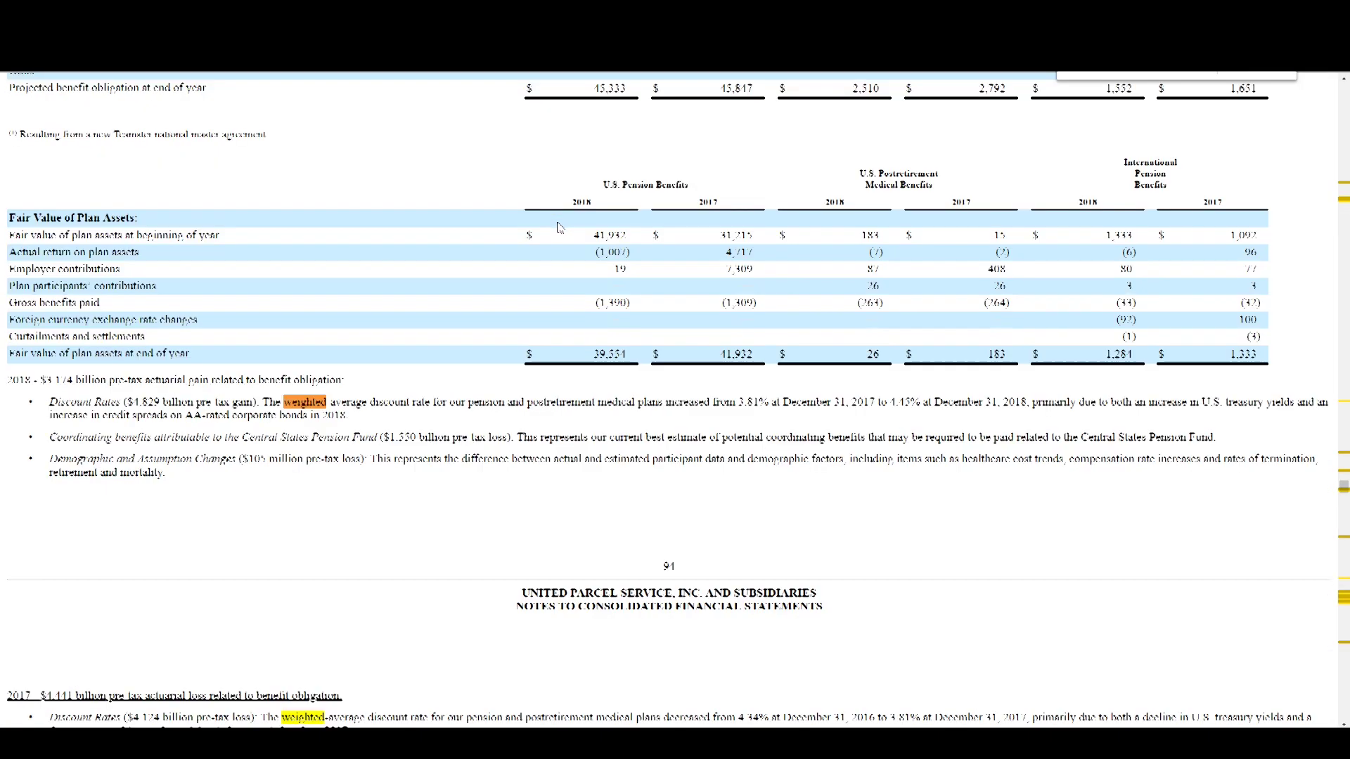
key(Return)
key(Return)
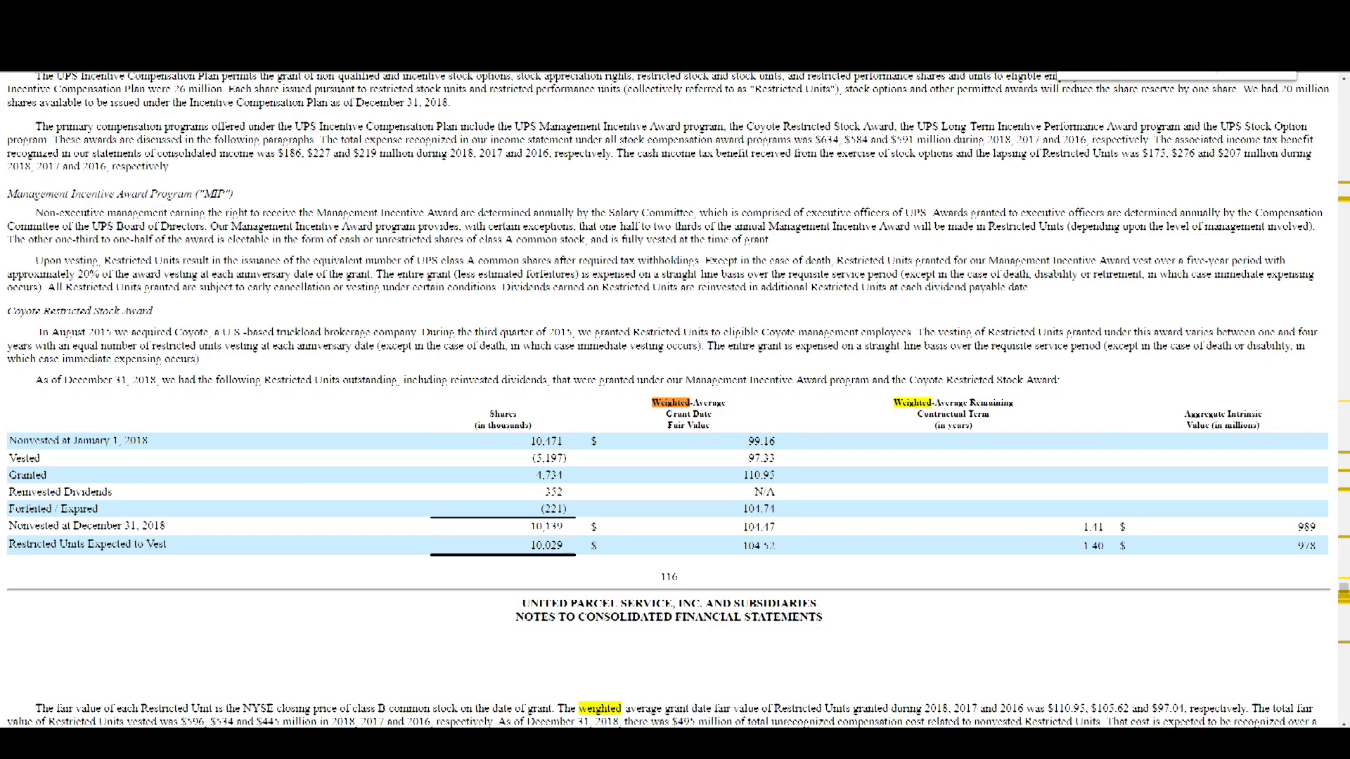
Go back through the "weighted" matches to Weighted Average Shares Outstanding and select the 2018 diluted share figure.
click(1239, 74)
click(1239, 73)
click(1239, 73)
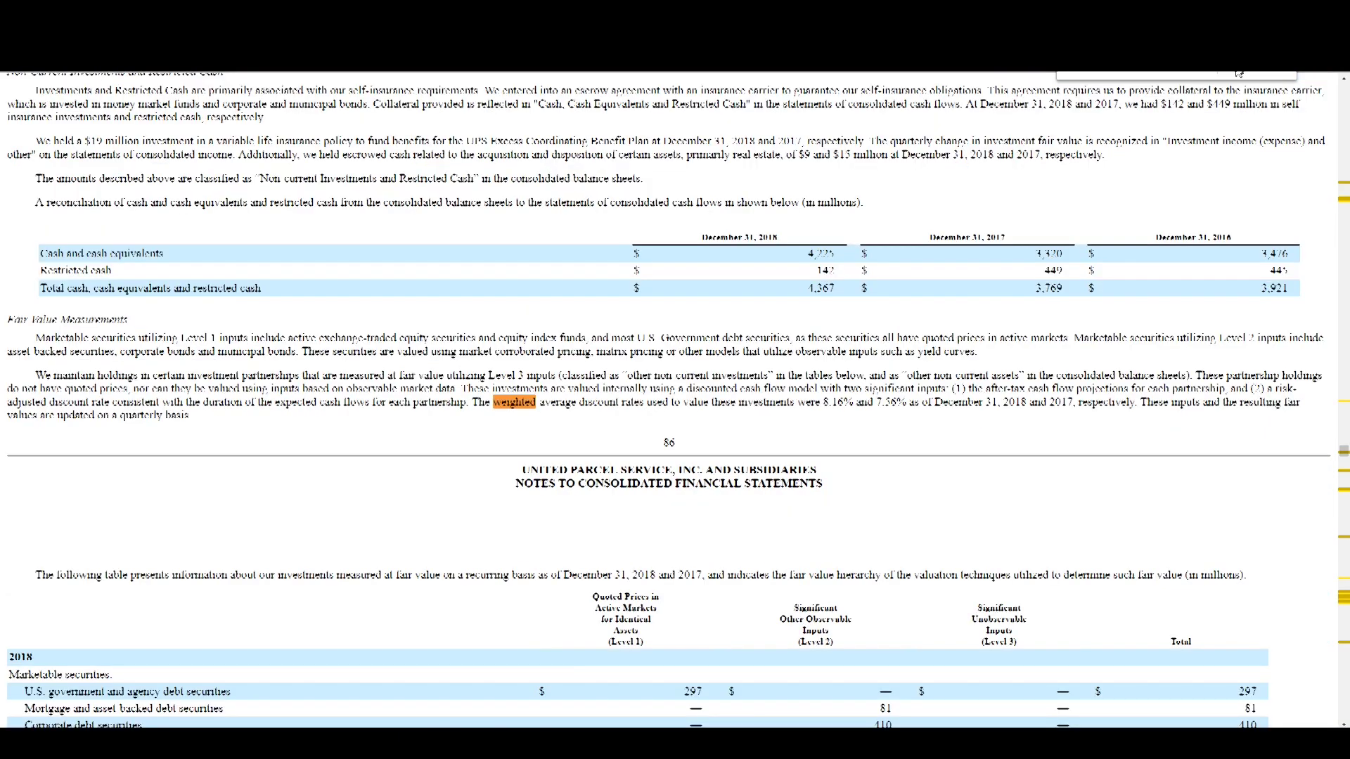
click(1239, 74)
click(1239, 73)
click(1239, 73)
click(1239, 73)
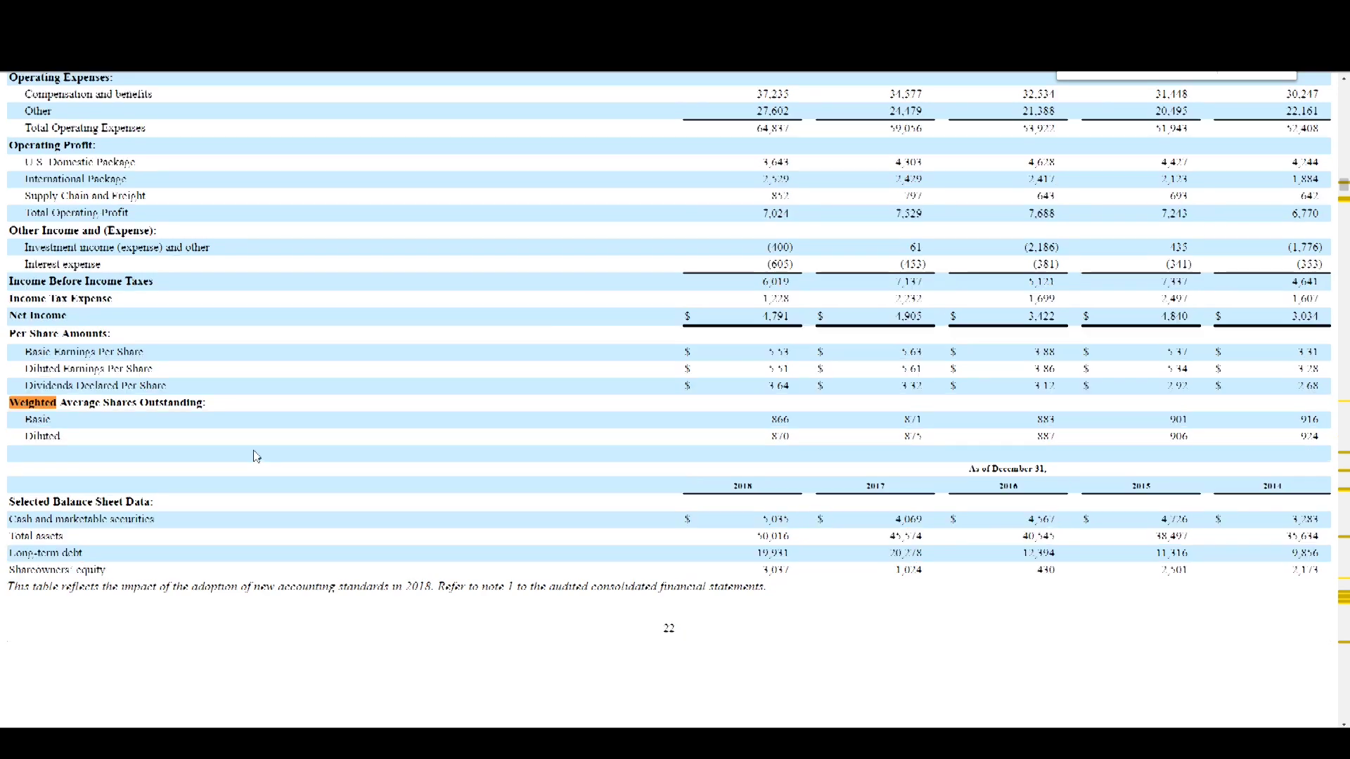
scroll(257, 457, up, 2)
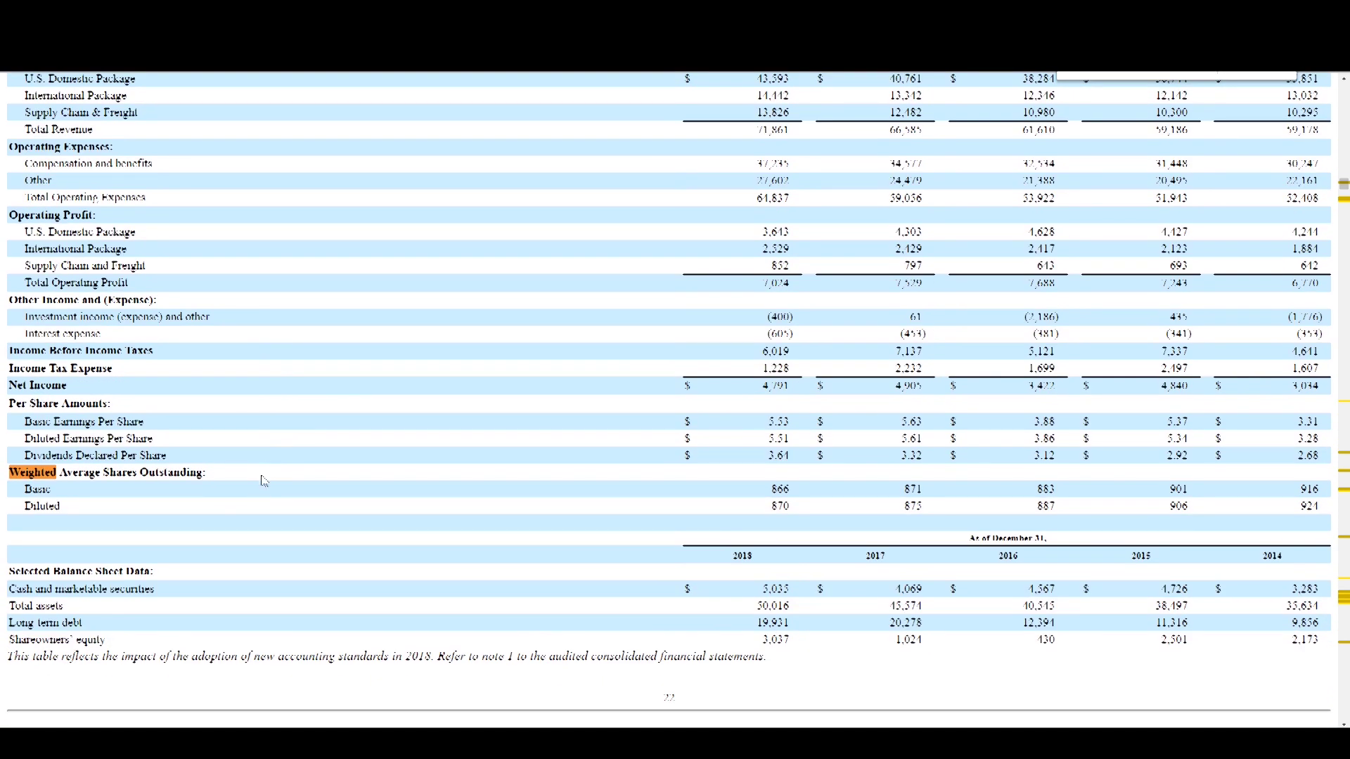
double_click(771, 506)
Return to Excel, enter 870 as Shares, and check the Market Cap formula without changing it.
key(alt+Tab)
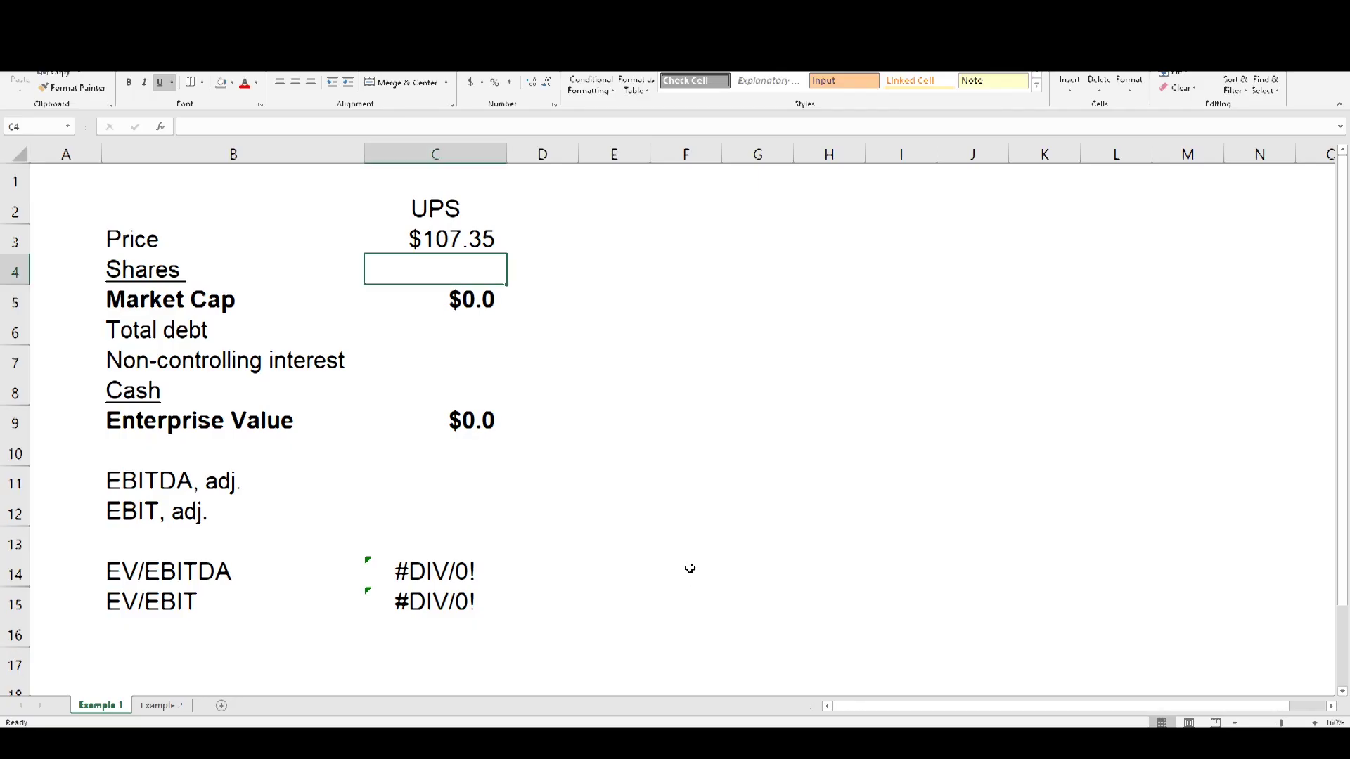
text(870)
key(Return)
key(F2)
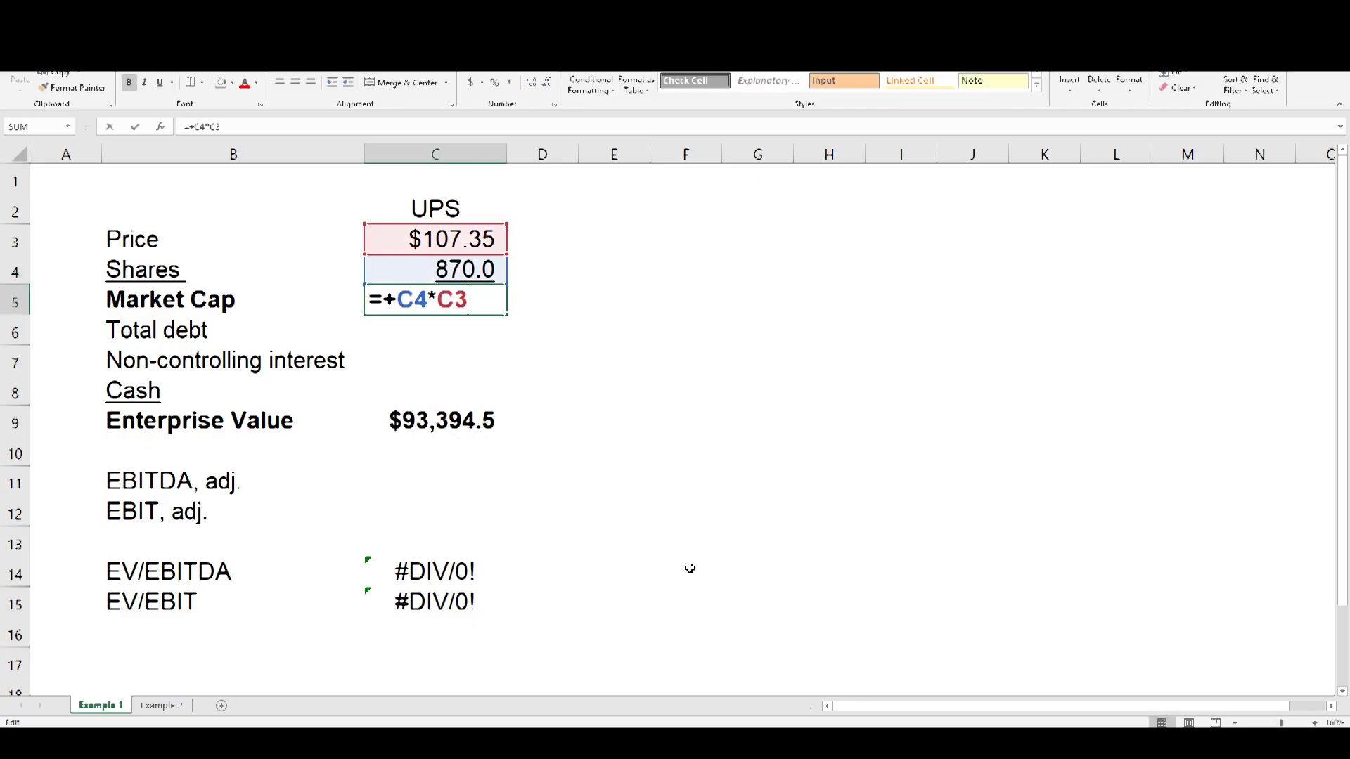
key(Return)
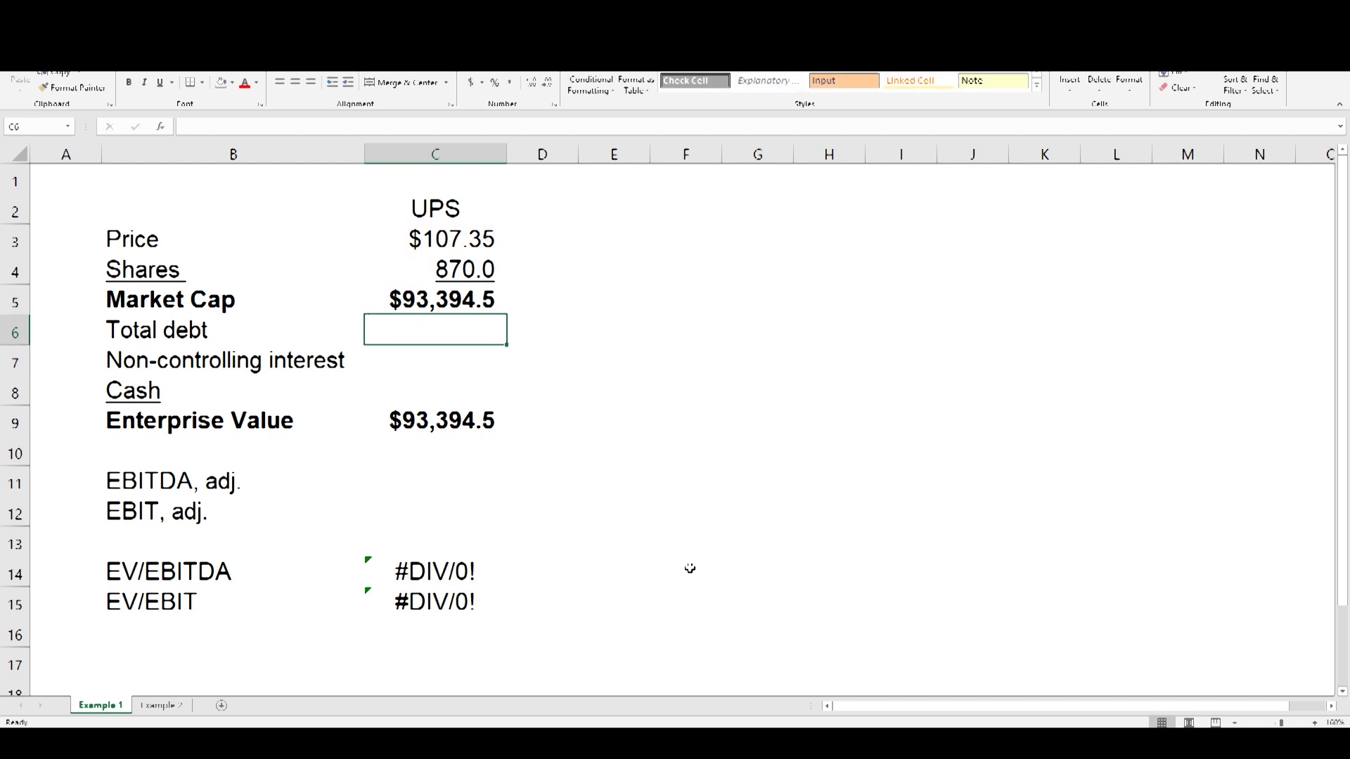
Go back to the annual report and open the Consolidated Balance Sheets through the Financial Statements and Supplementary Data contents.
key(alt+Tab)
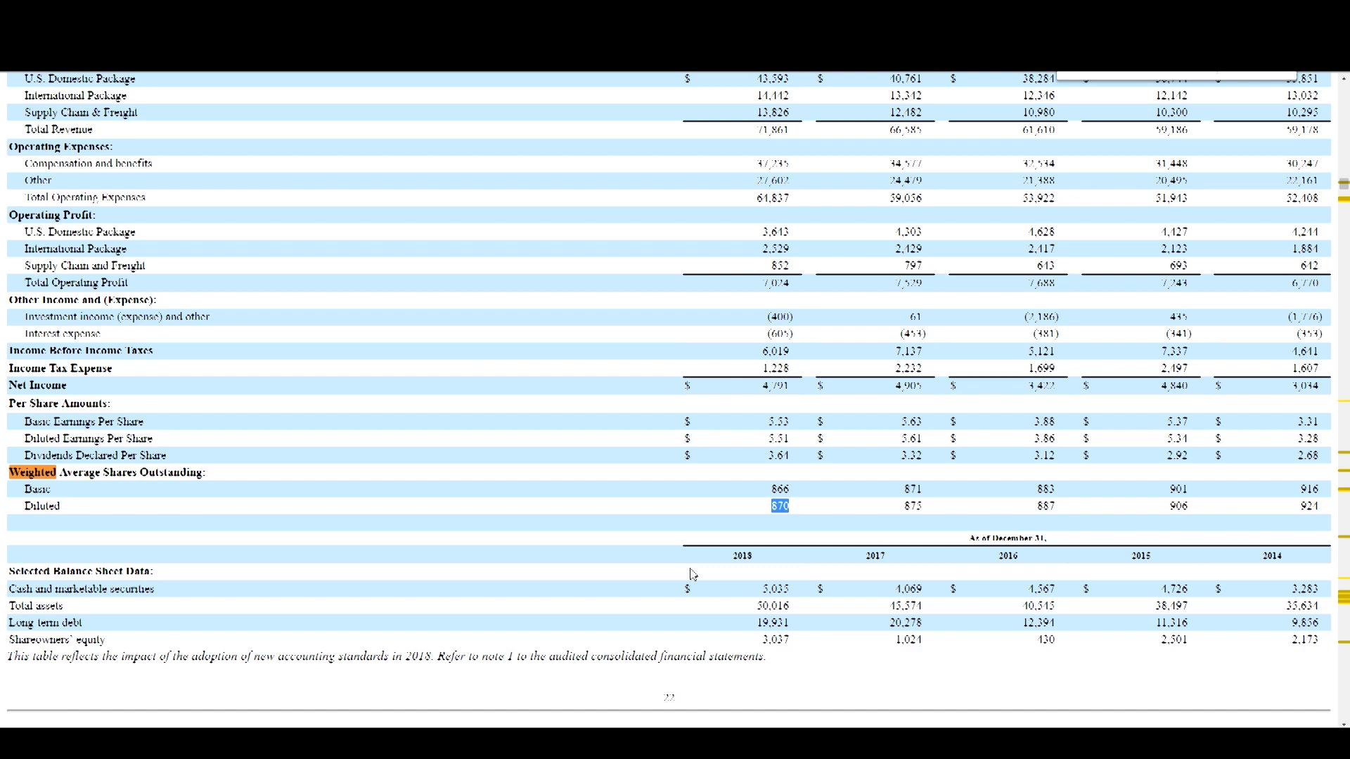
scroll(693, 575, up, 2)
scroll(686, 576, down, 2)
scroll(685, 575, up, 5)
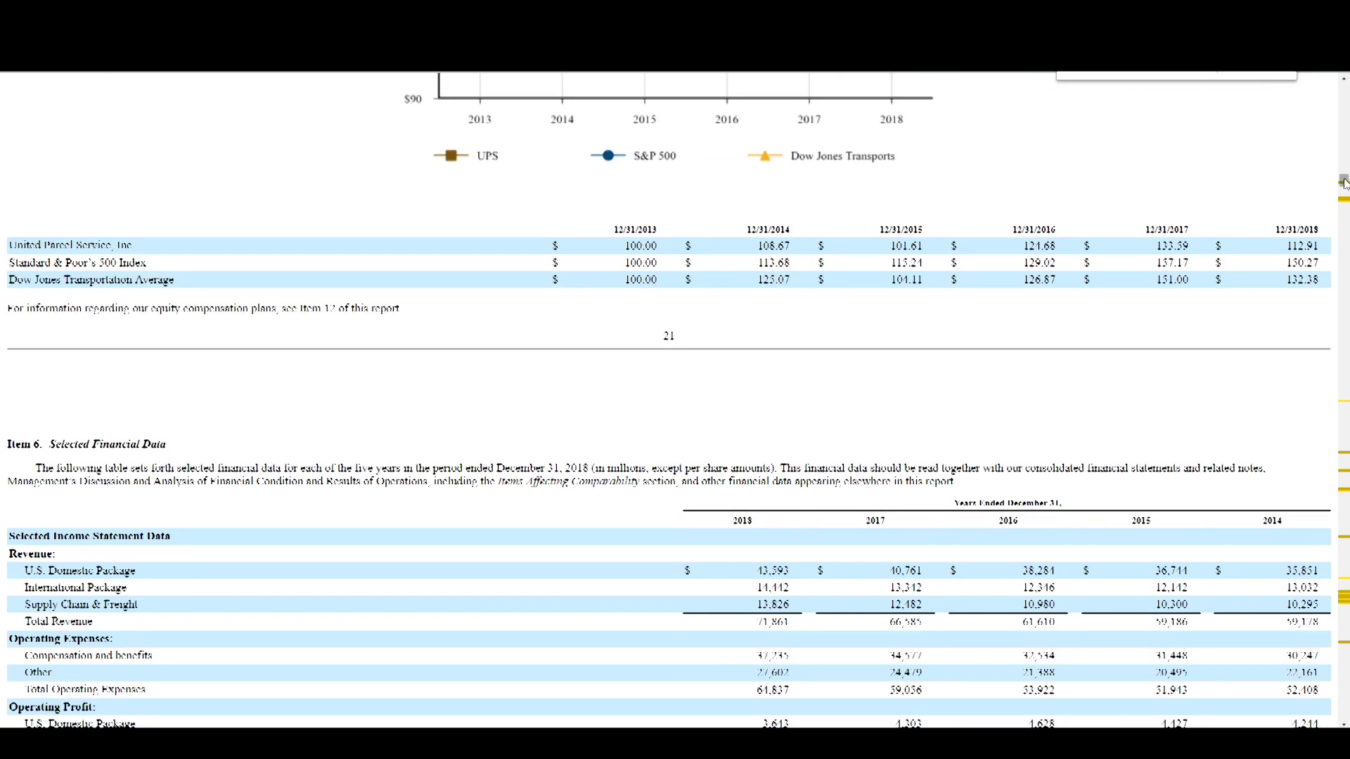
scroll(1114, 530, up, 20)
scroll(239, 624, down, 2)
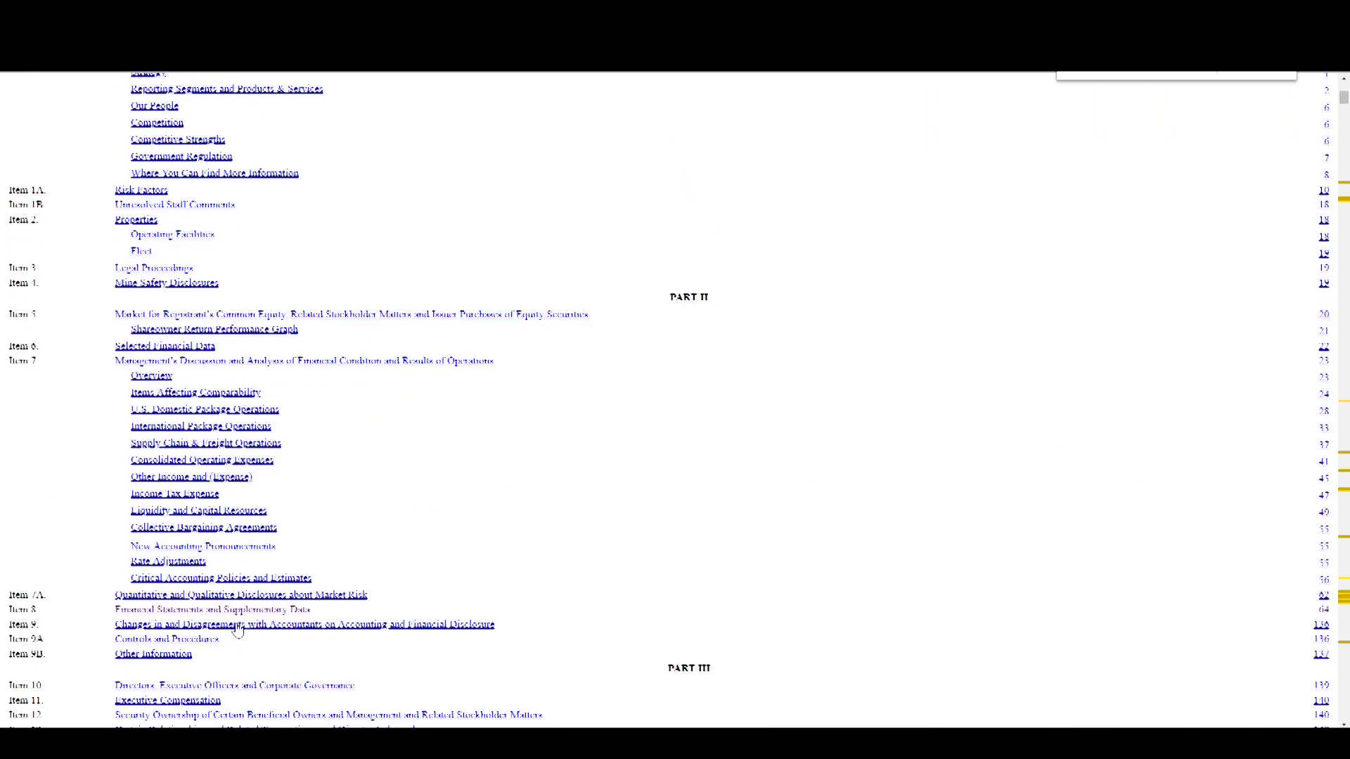
click(210, 541)
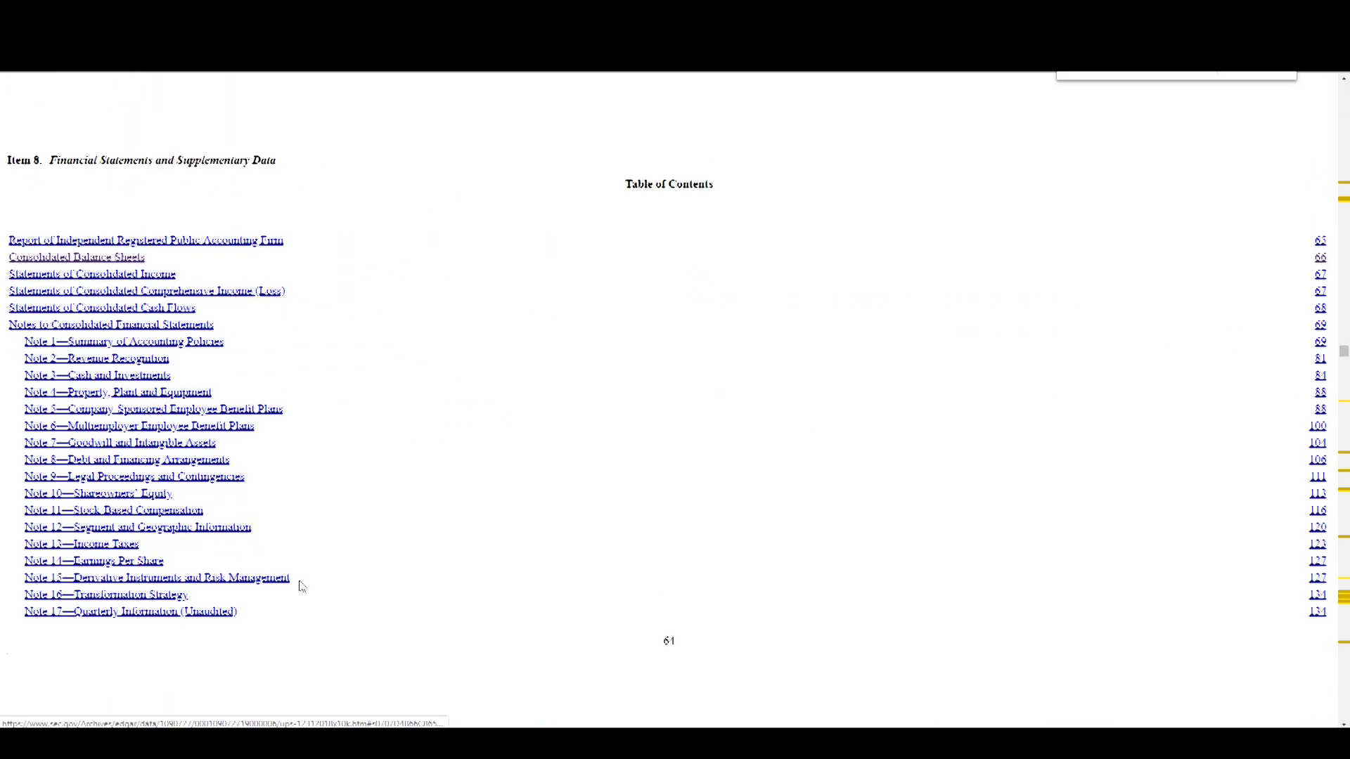
click(107, 257)
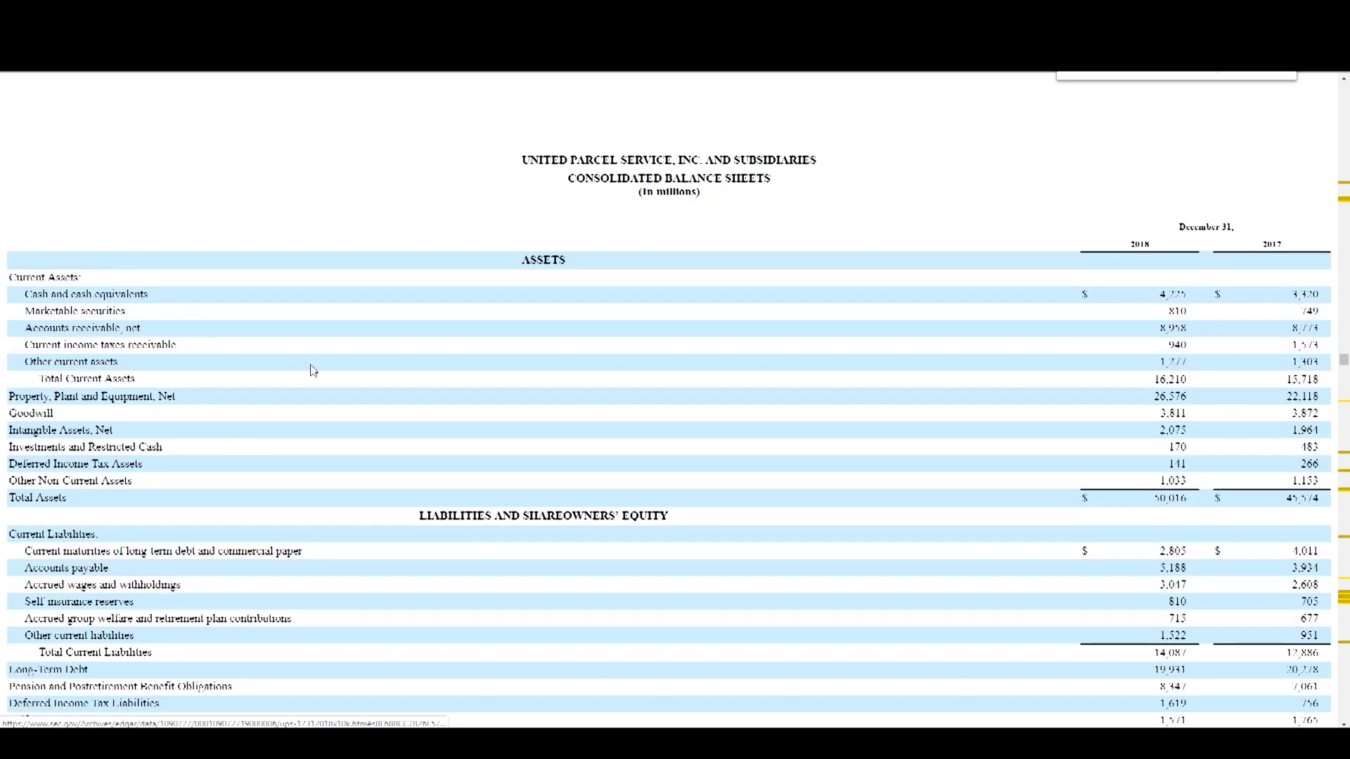
Locate the 2018 current maturities of long-term debt and commercial paper, and begin the Total debt formula in Excel with +2805+.
scroll(332, 376, down, 2)
scroll(331, 376, down, 1)
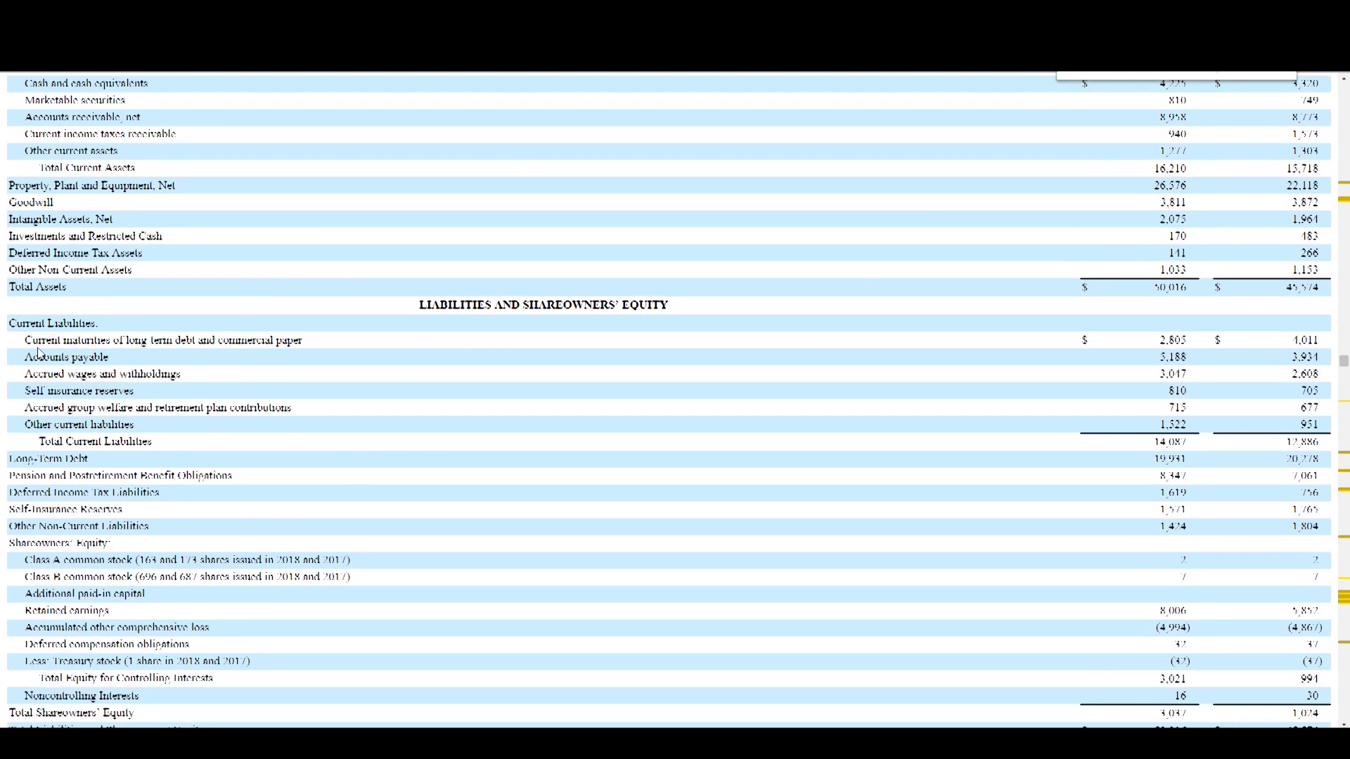
drag(32, 340, 331, 340)
click(317, 367)
key(alt+Tab)
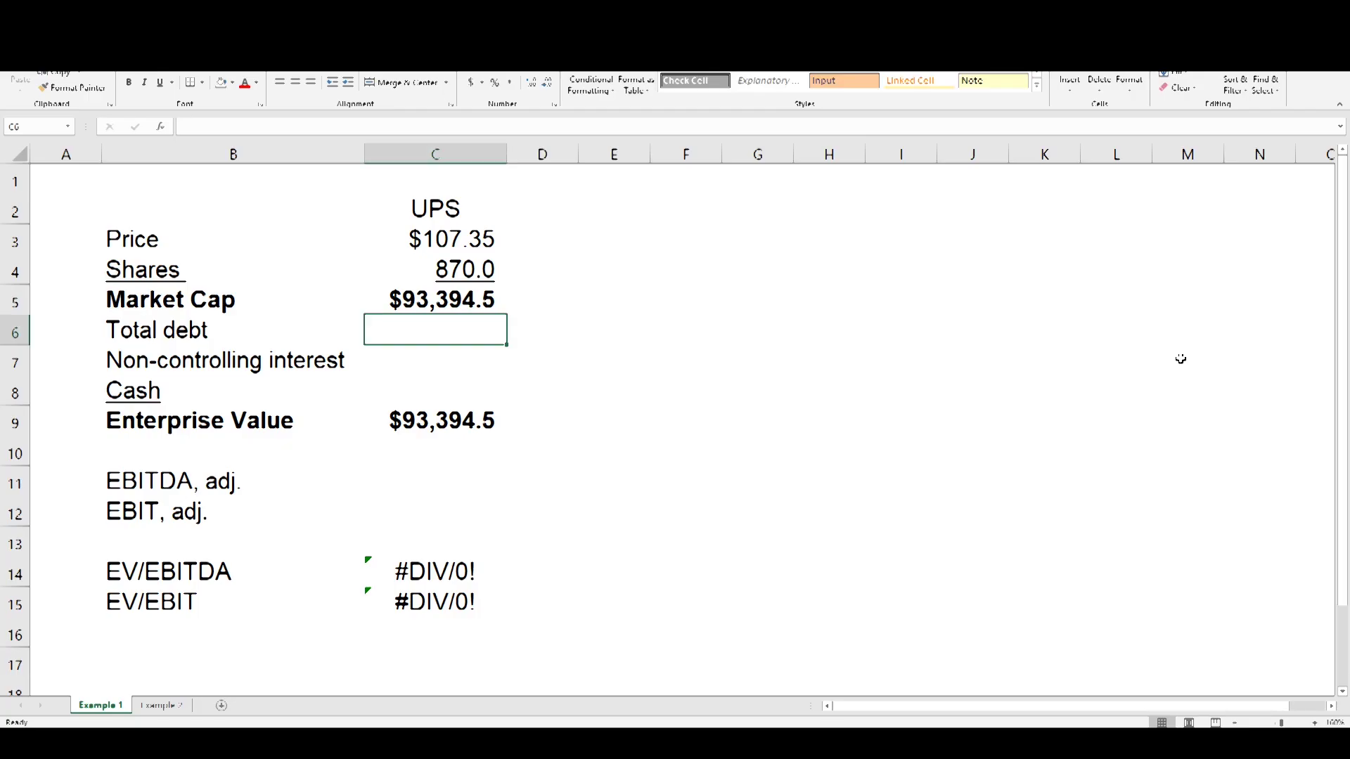
text(+2805+)
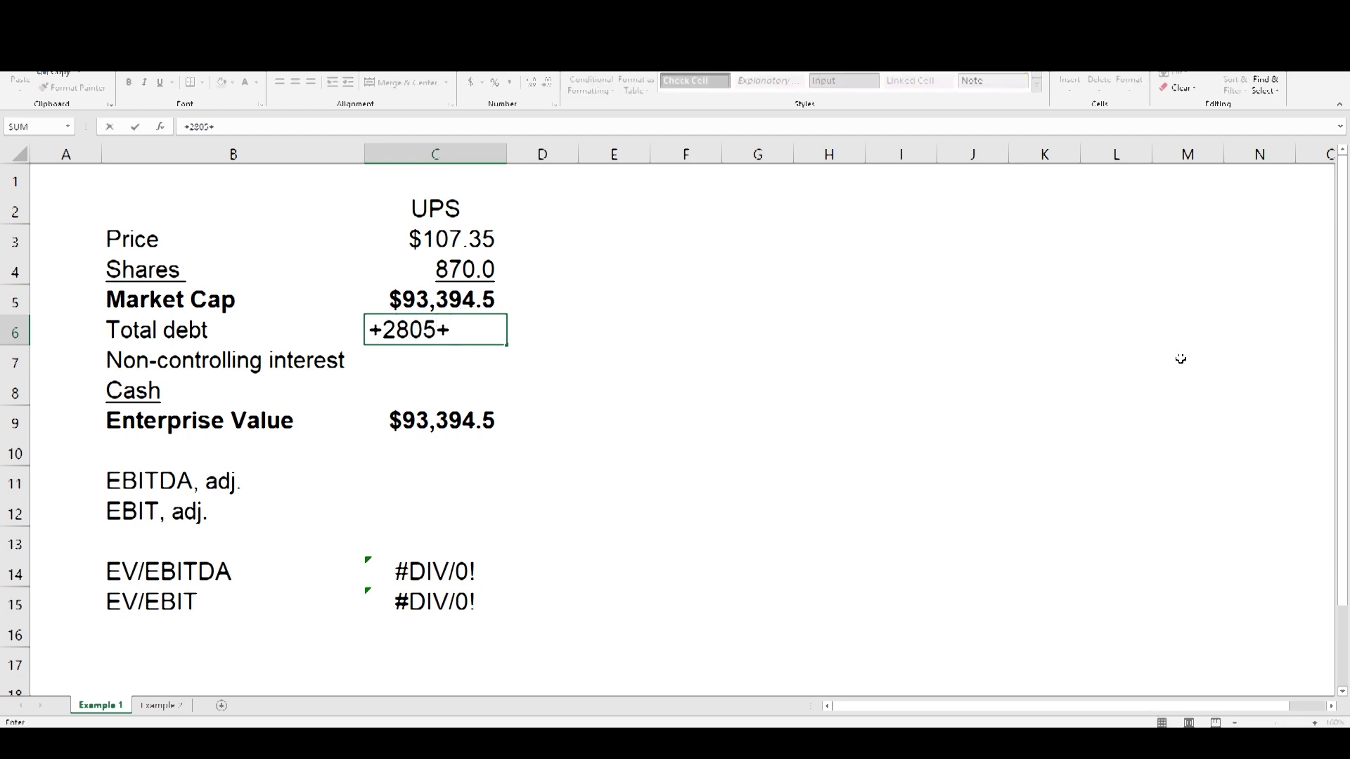
Read the 2018 long-term debt on the balance sheet and add 19931 to the Total debt formula in Excel.
key(alt+Tab)
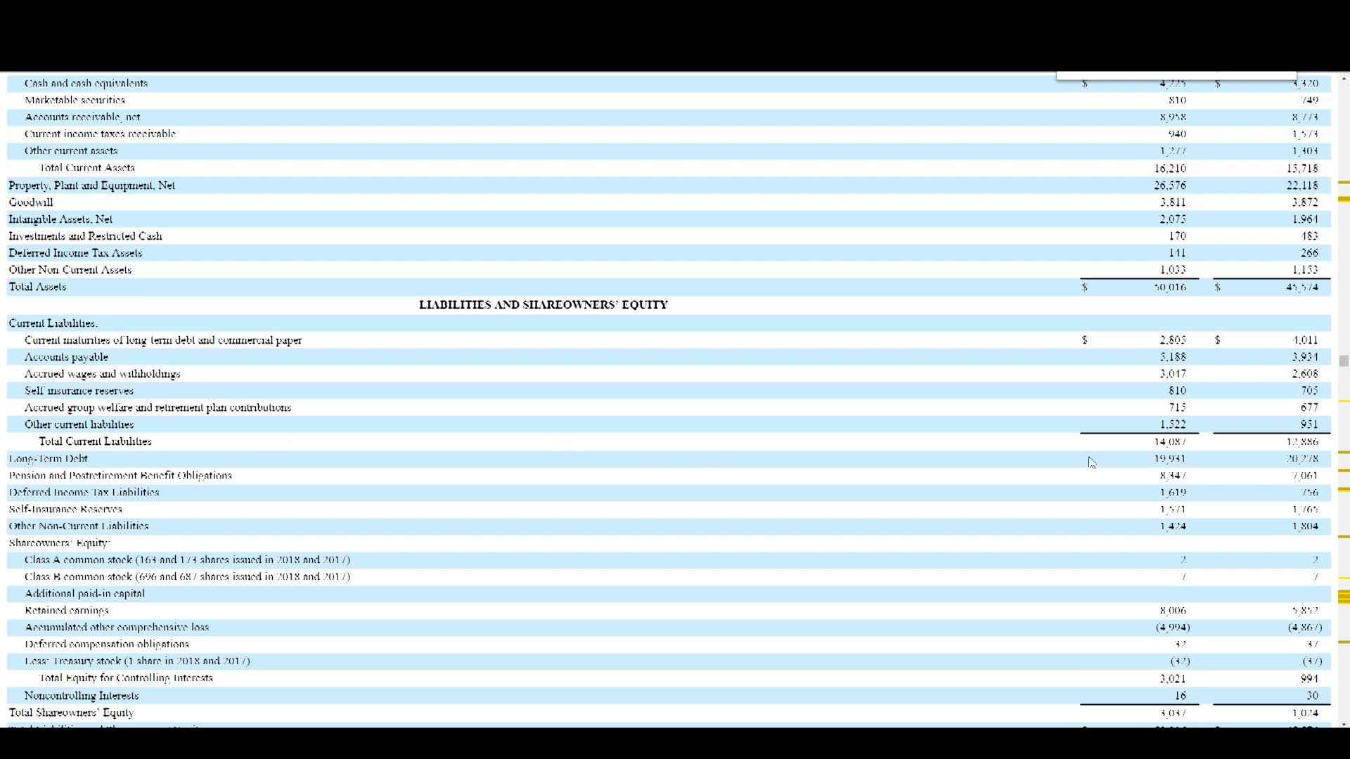
key(alt+Tab)
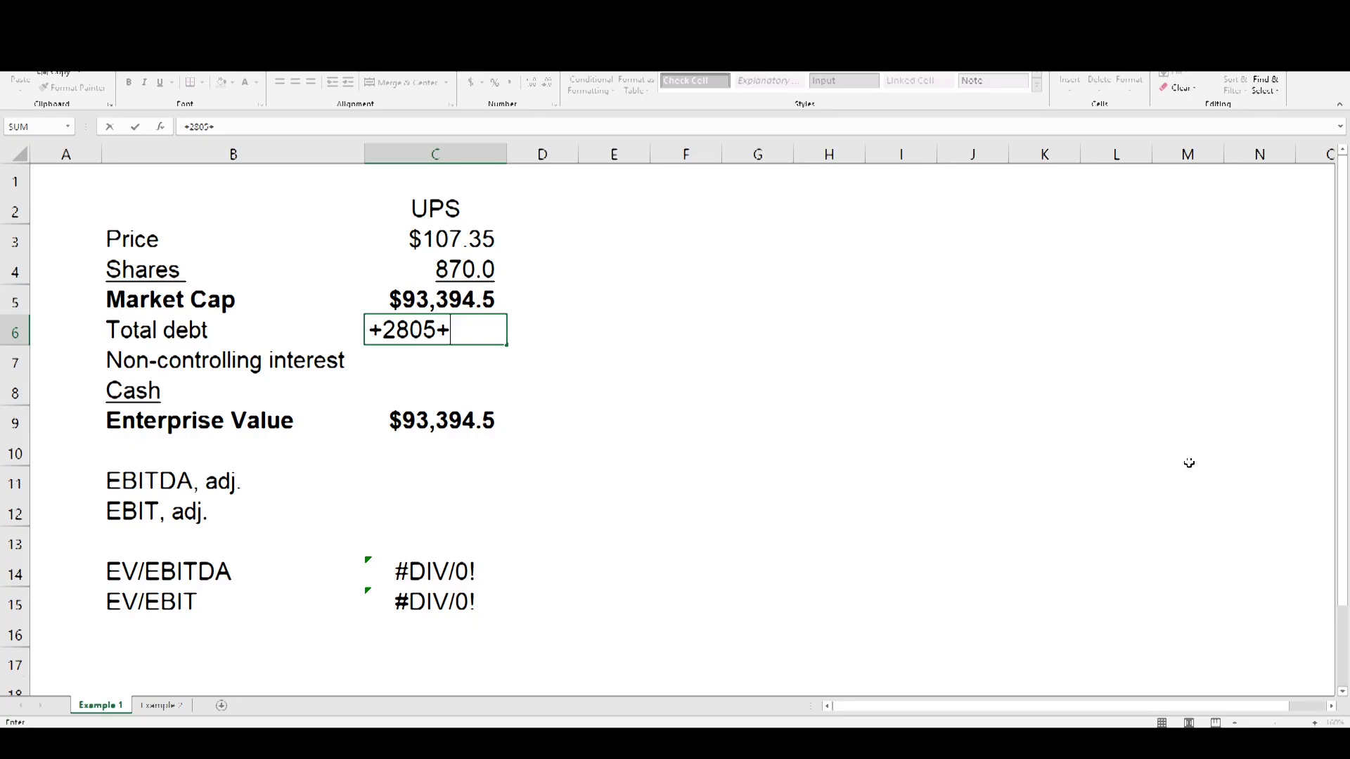
text(19931)
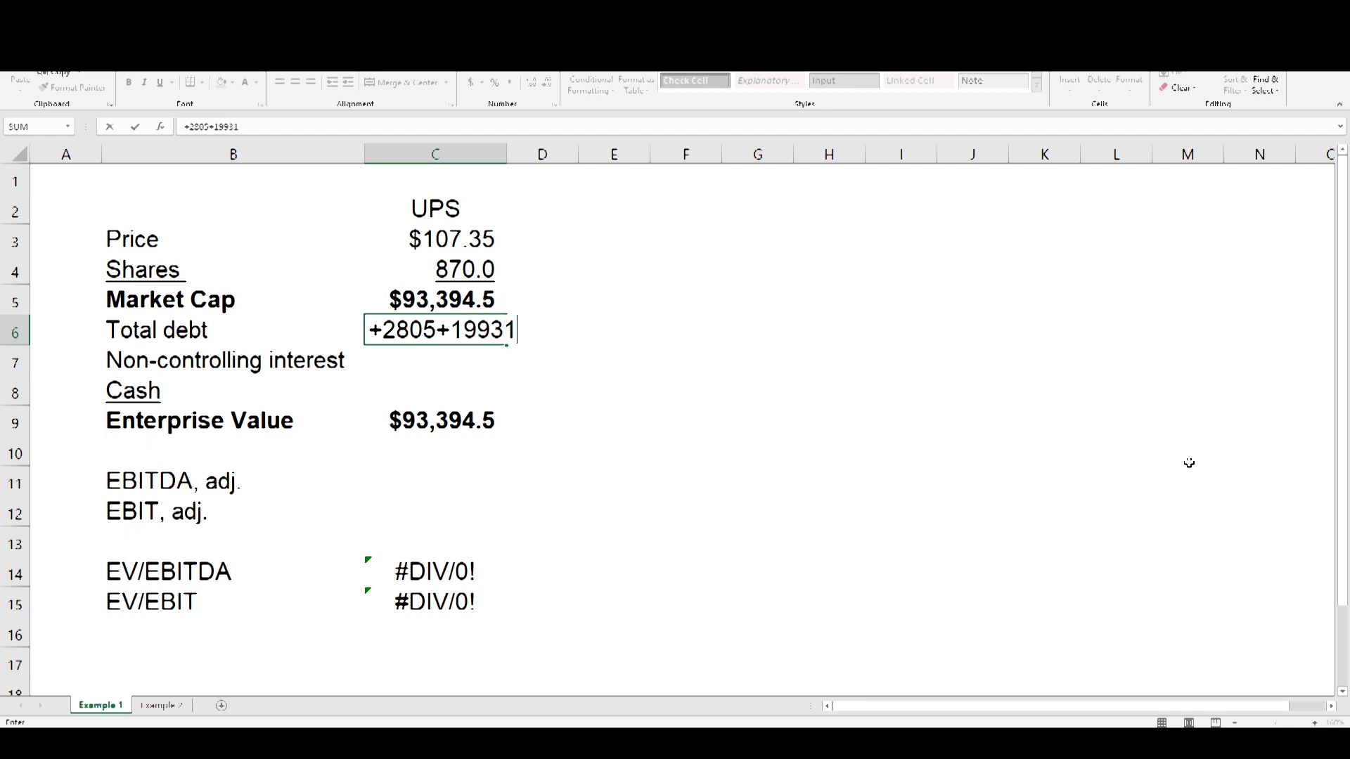
Check the 2018 noncontrolling interests on the balance sheet, commit the Total debt formula in Excel, and enter 16 as Non-controlling interest.
key(alt+Tab)
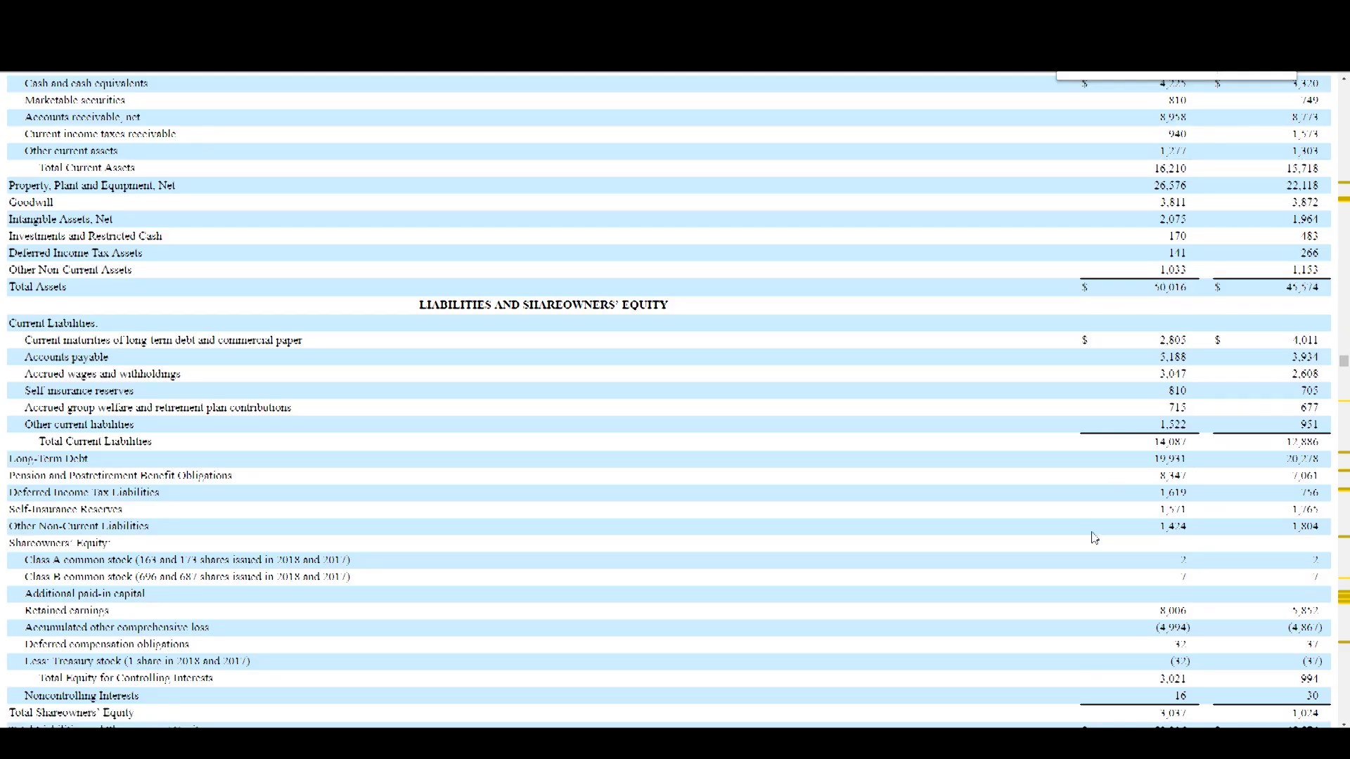
scroll(1168, 594, up, 2)
key(alt+Tab)
key(Return)
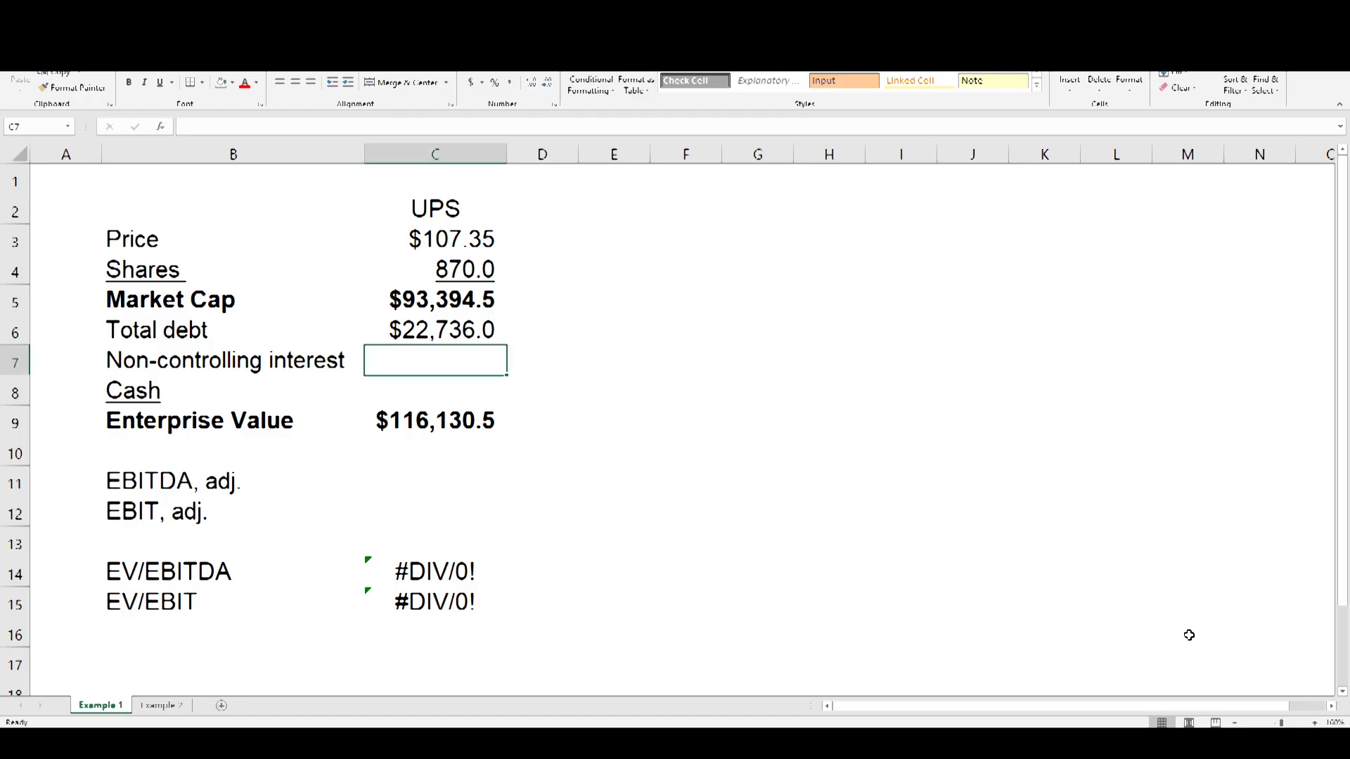
text(16)
key(Return)
Locate the 2018 cash and cash equivalents and marketable securities on the balance sheet, and begin the Cash formula in Excel with +4225+.
key(alt+Tab)
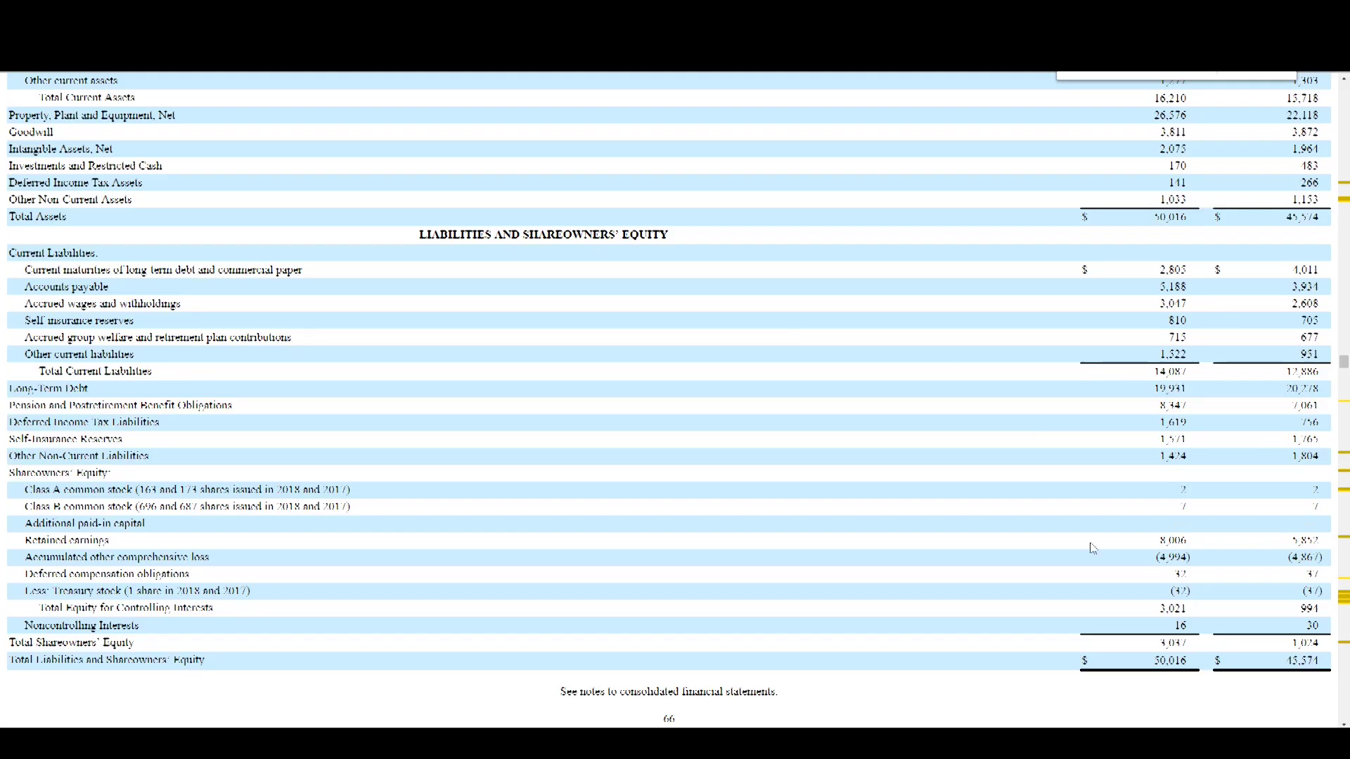
scroll(703, 355, up, 3)
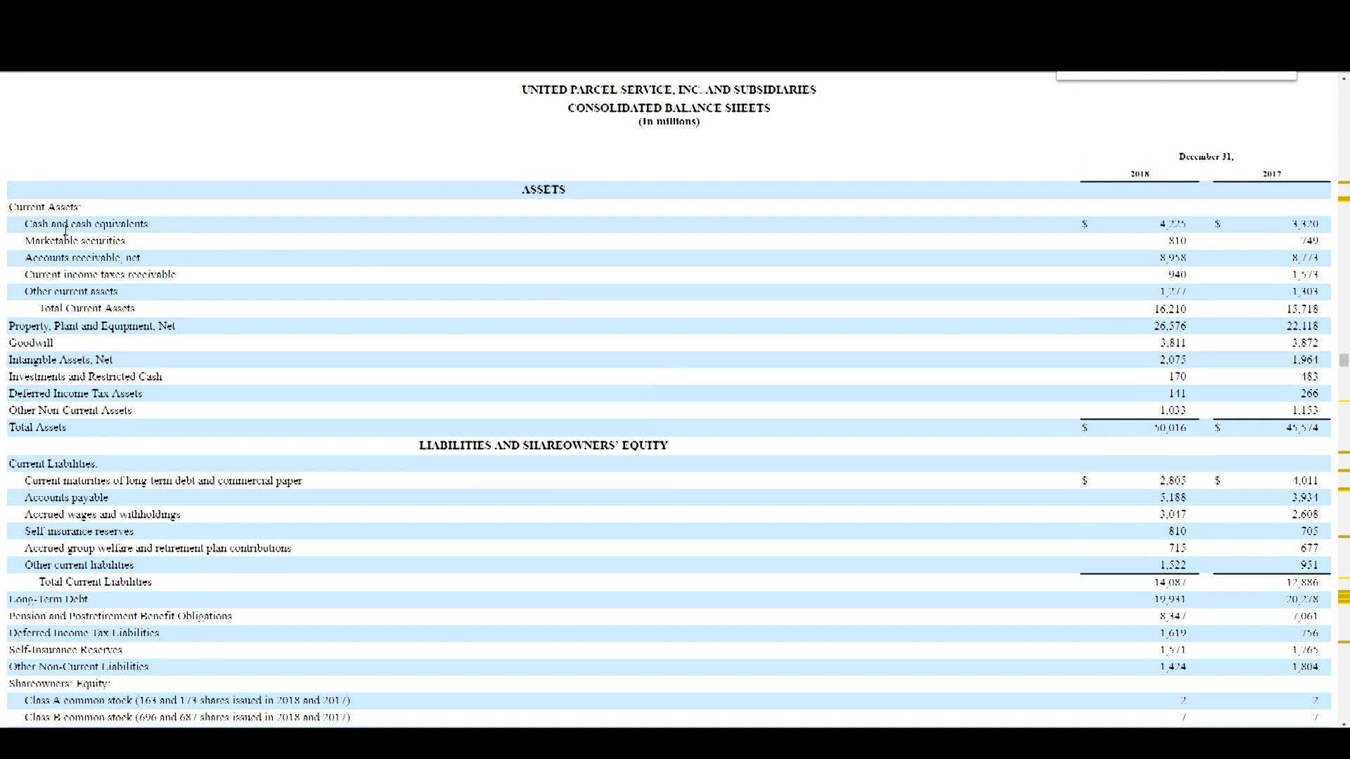
drag(24, 224, 151, 228)
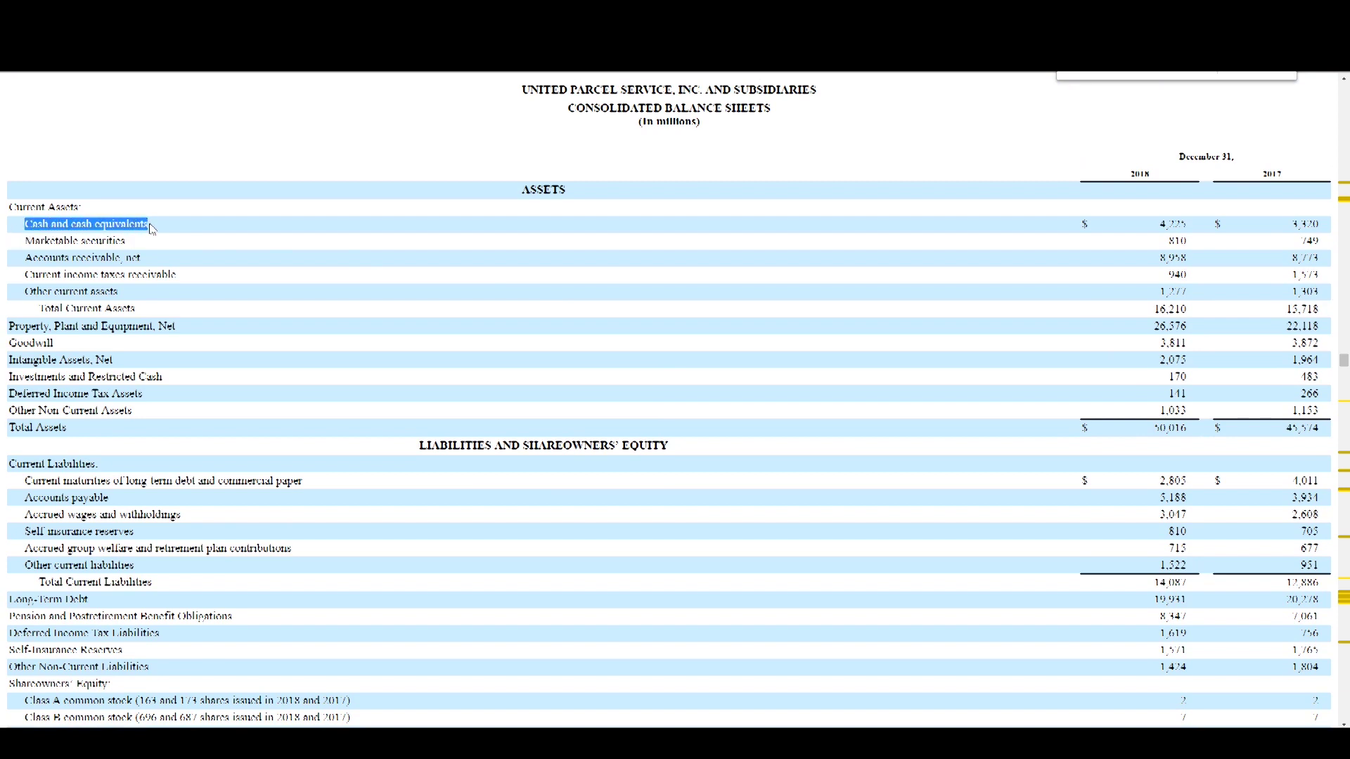
drag(24, 240, 141, 244)
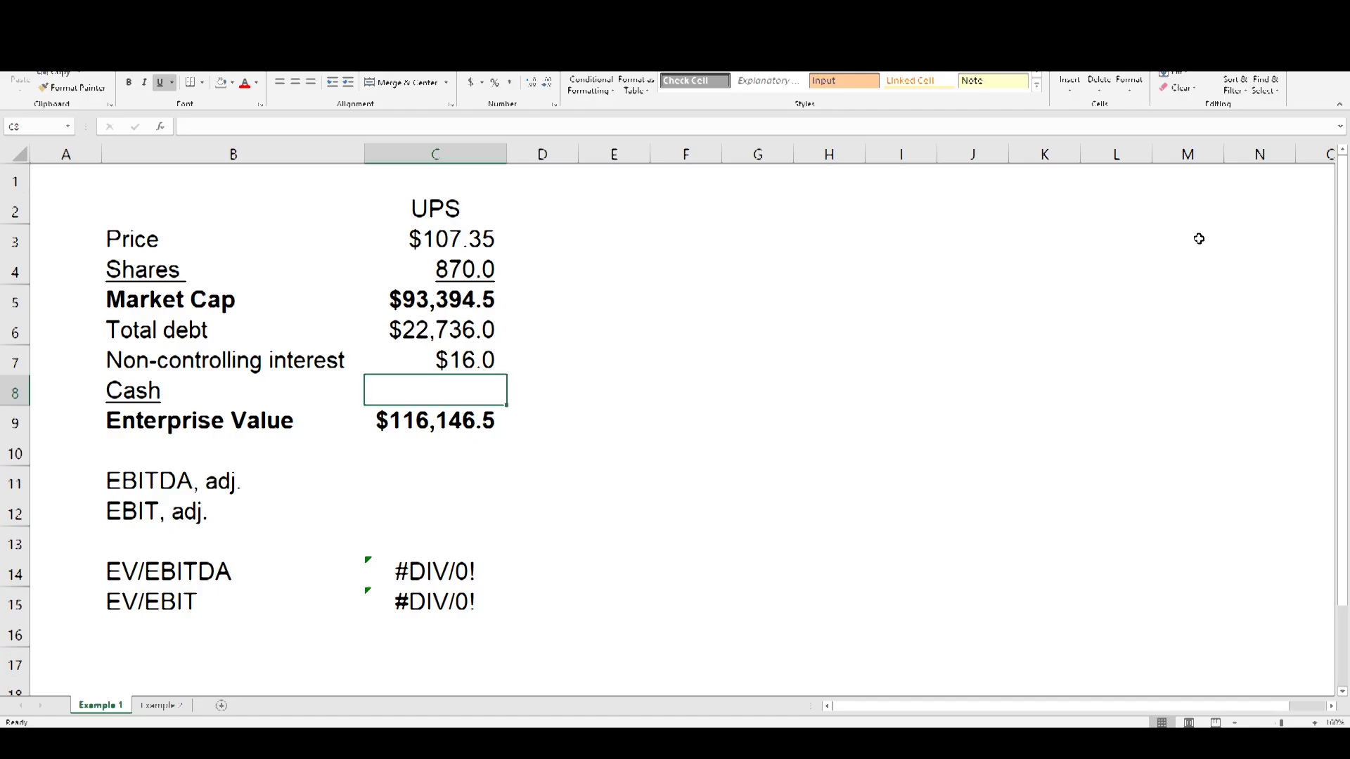
text(+4225+)
key(Return)
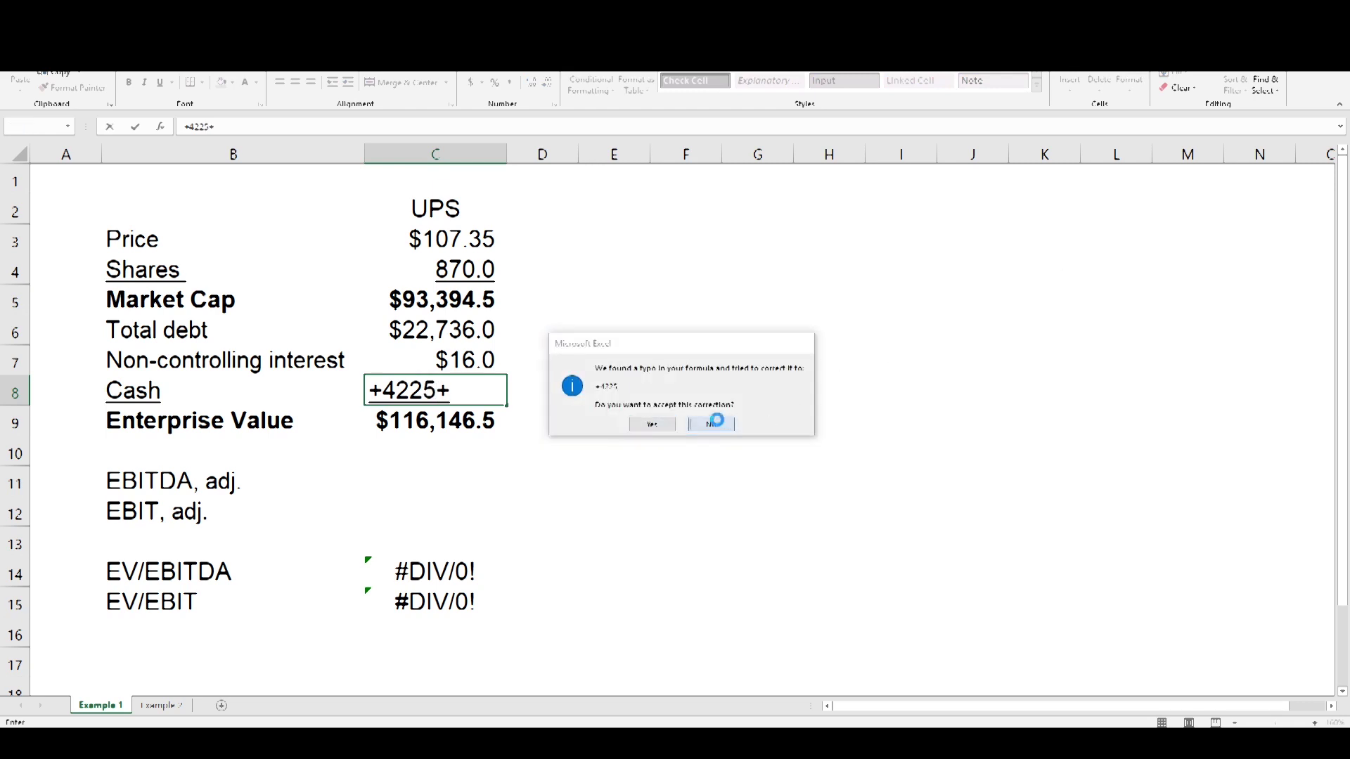
click(720, 426)
click(710, 437)
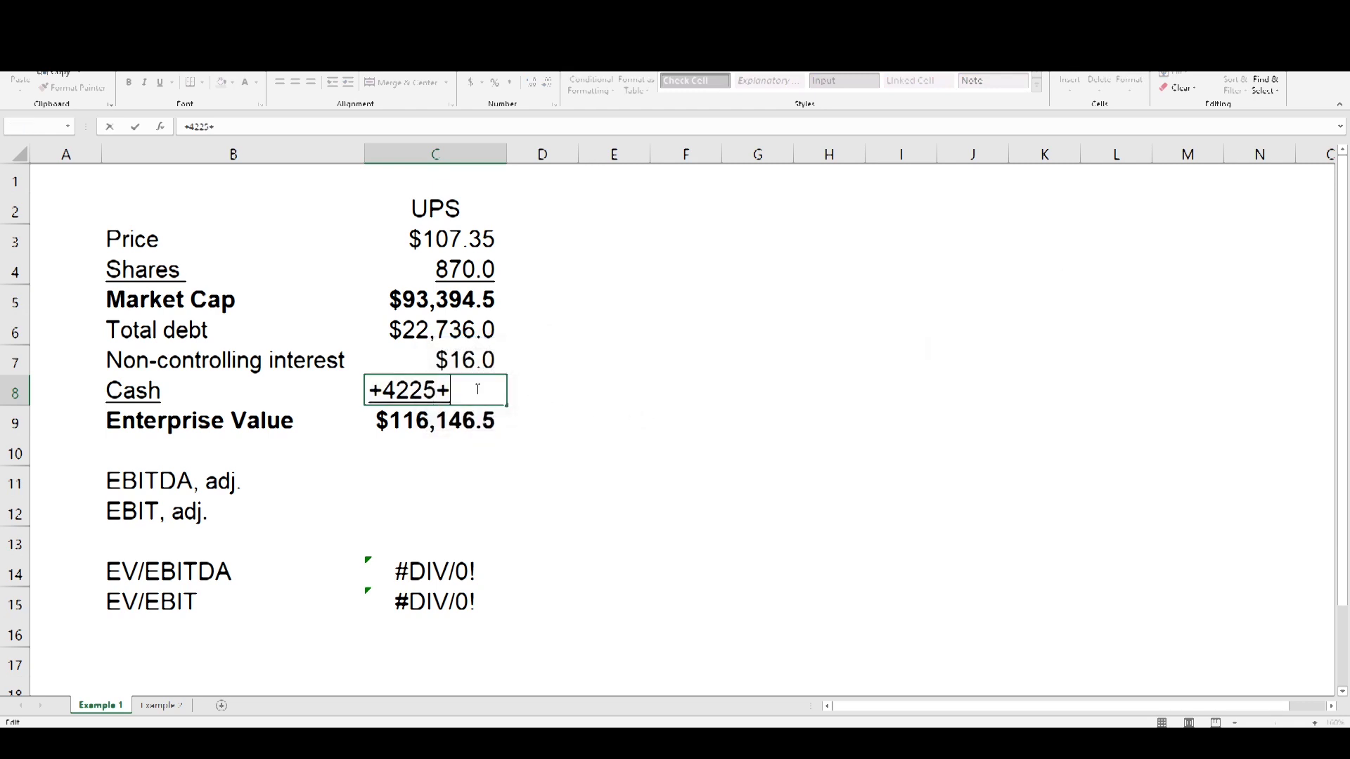
Check the 2018 marketable securities on the balance sheet, then add 810 to the Cash formula in Excel and commit it.
key(alt+Tab)
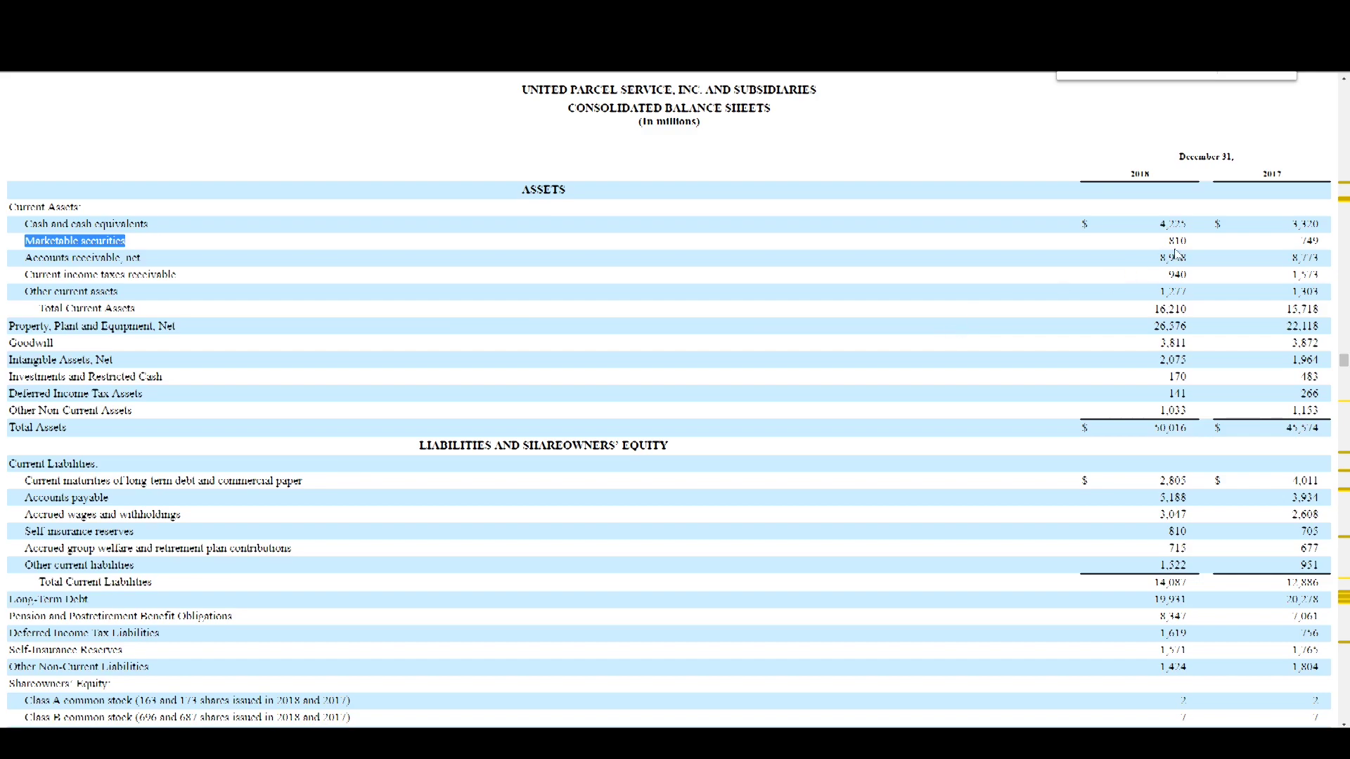
key(alt+Tab)
text(810)
key(Return)
key(Up)
Switch to the UPS Investors earnings release and locate the 2018 as-adjusted total operating profit.
key(Down)
key(Down)
key(Down)
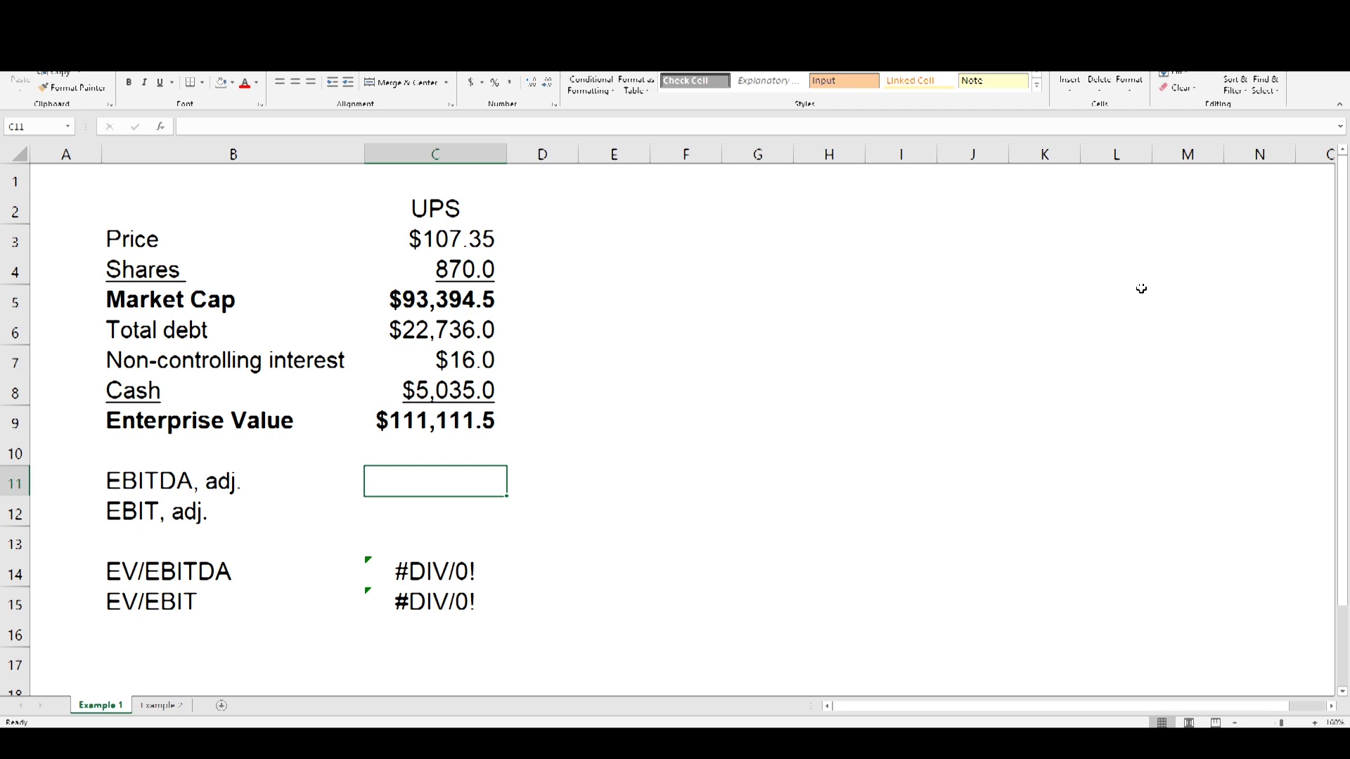
key(alt+Tab)
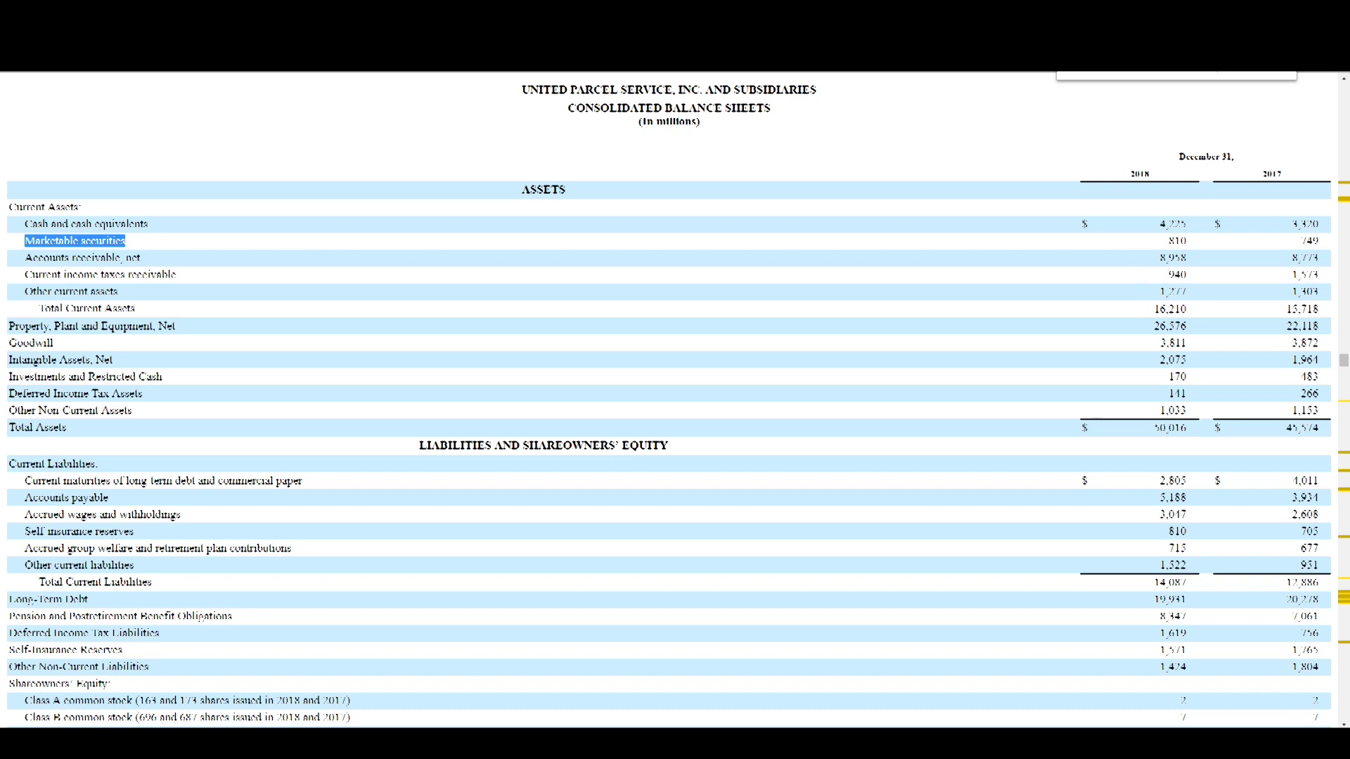
click(804, 83)
scroll(844, 428, up, 3)
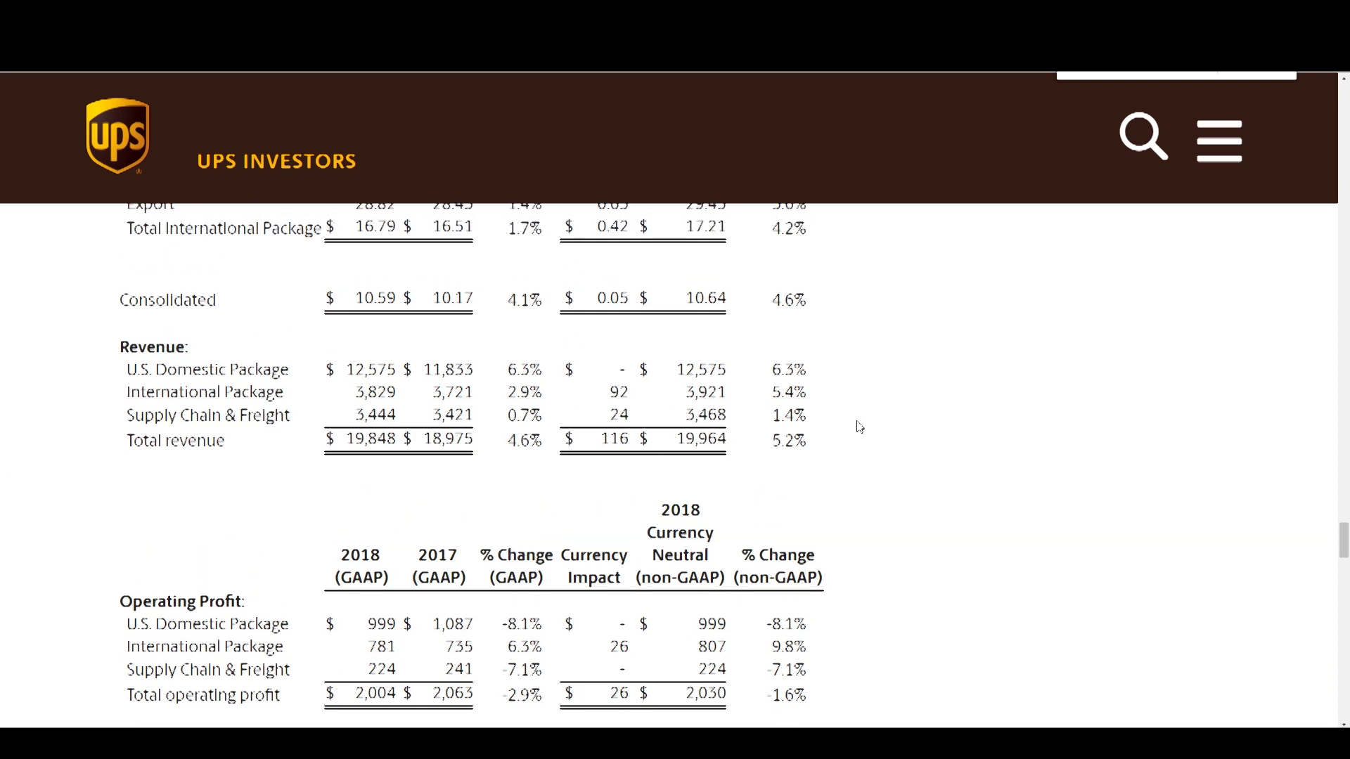
drag(385, 573, 430, 573)
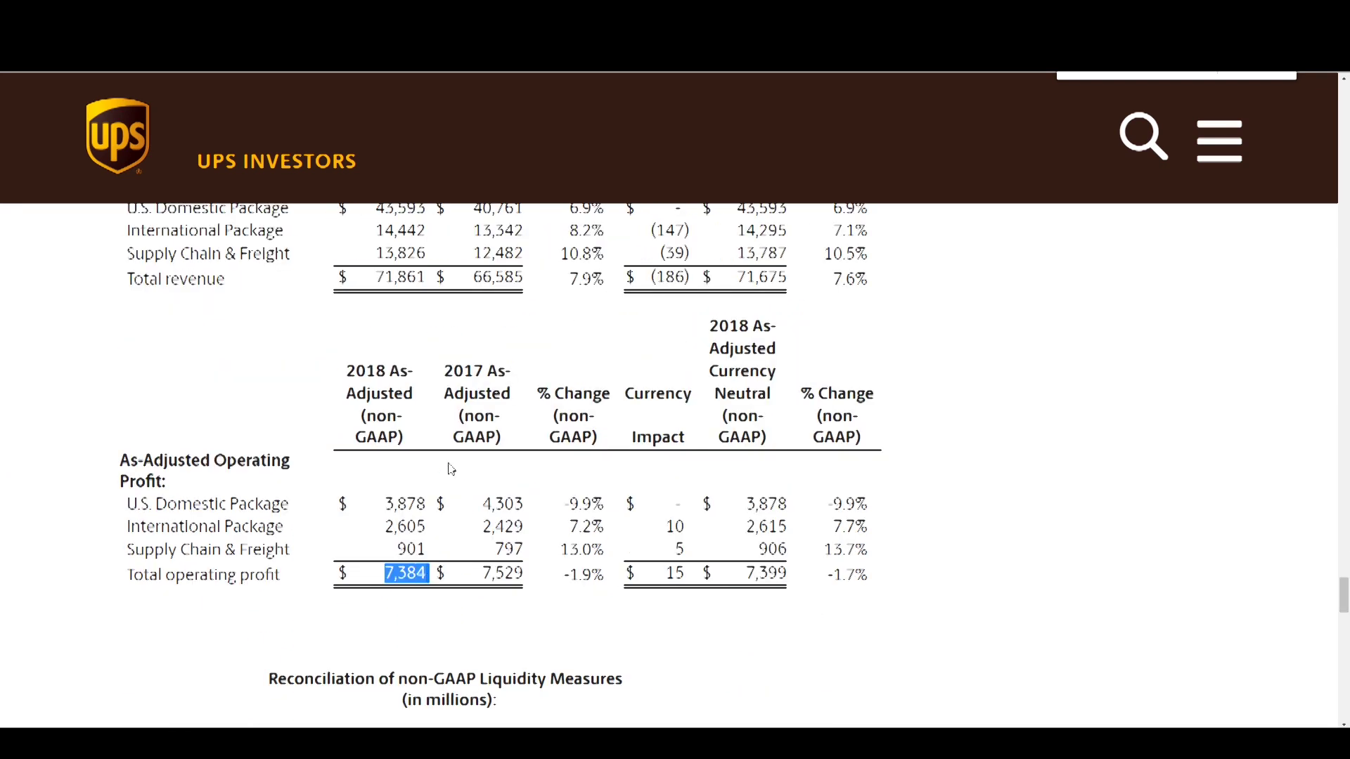
scroll(452, 469, down, 10)
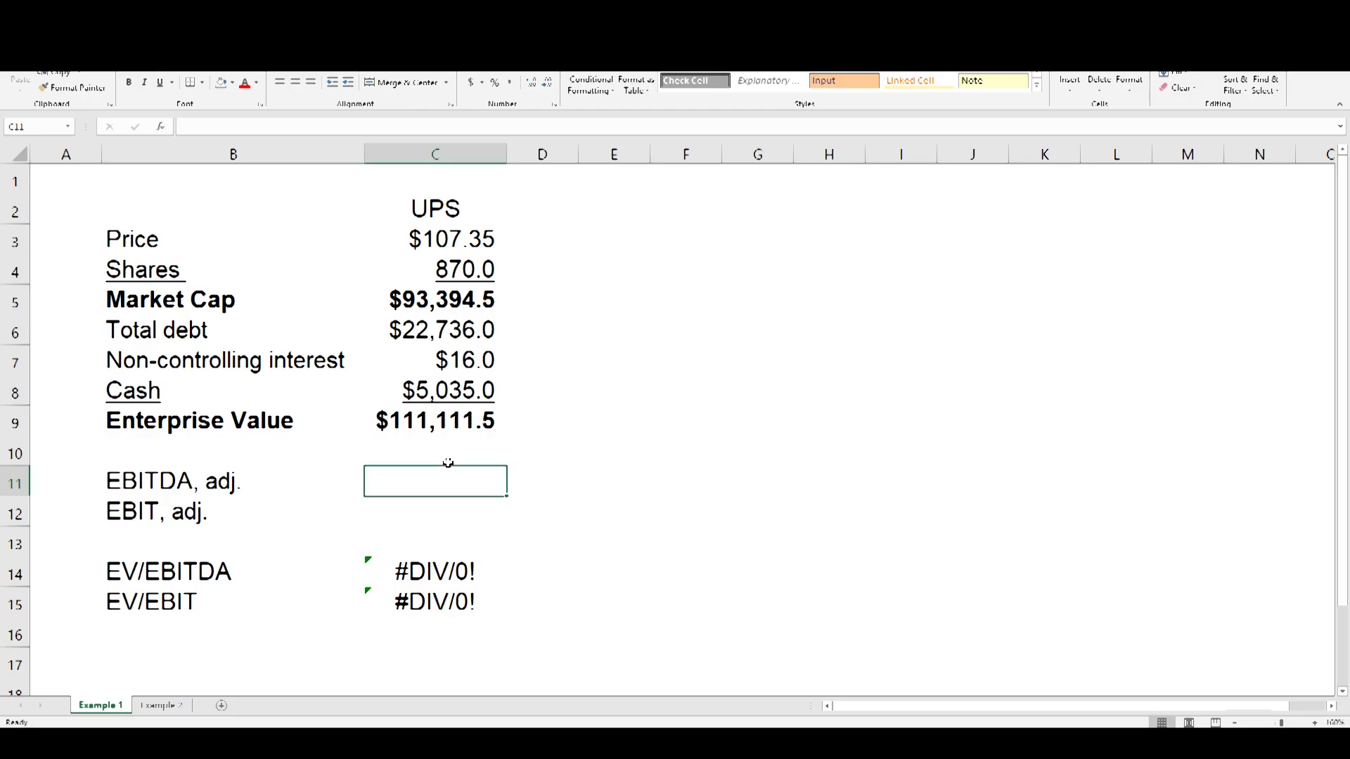
Enter 7384 as EBIT, adj. in Excel.
text(7)
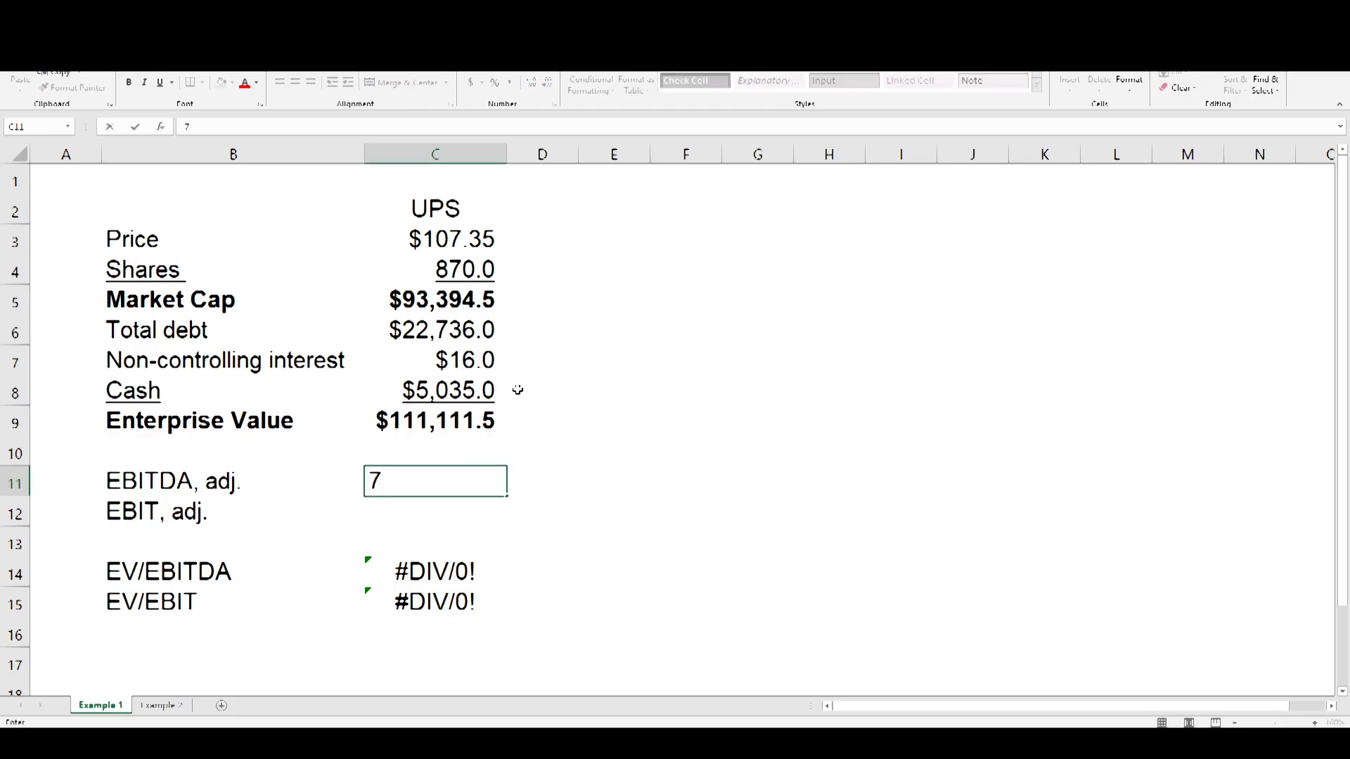
key(Escape)
key(Down)
text(7384)
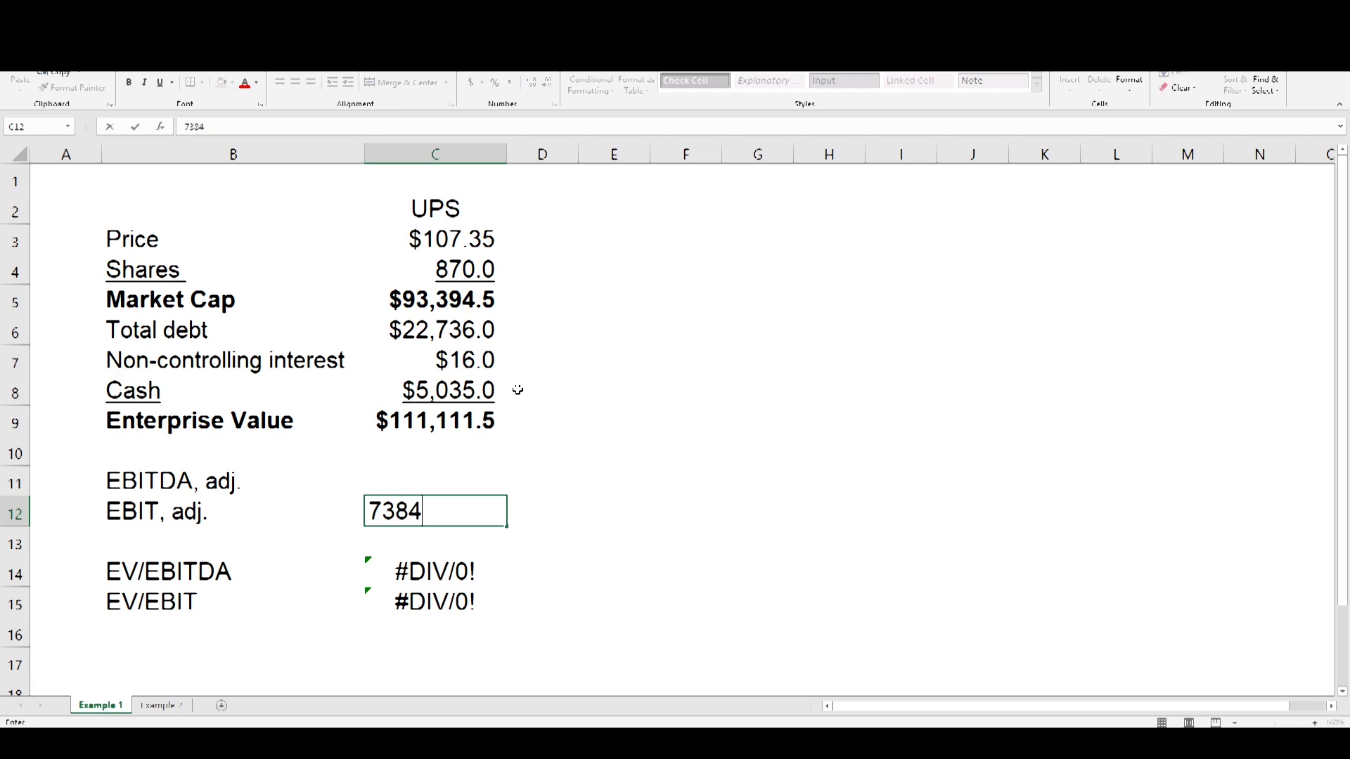
key(Return)
key(Up)
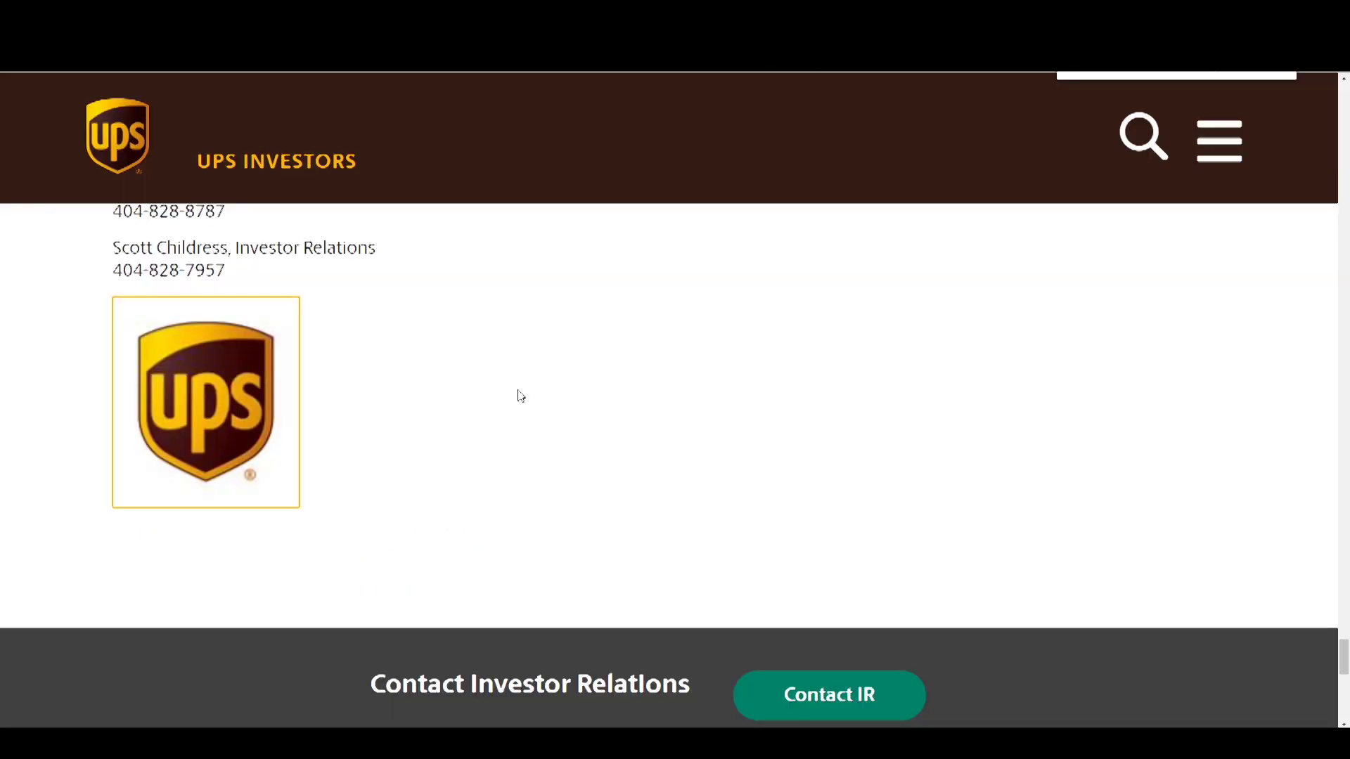
Examine the UPS earnings release, from the as-adjusted operating profit table back through the outlook to the International and U.S. Domestic segment results.
scroll(520, 396, up, 20)
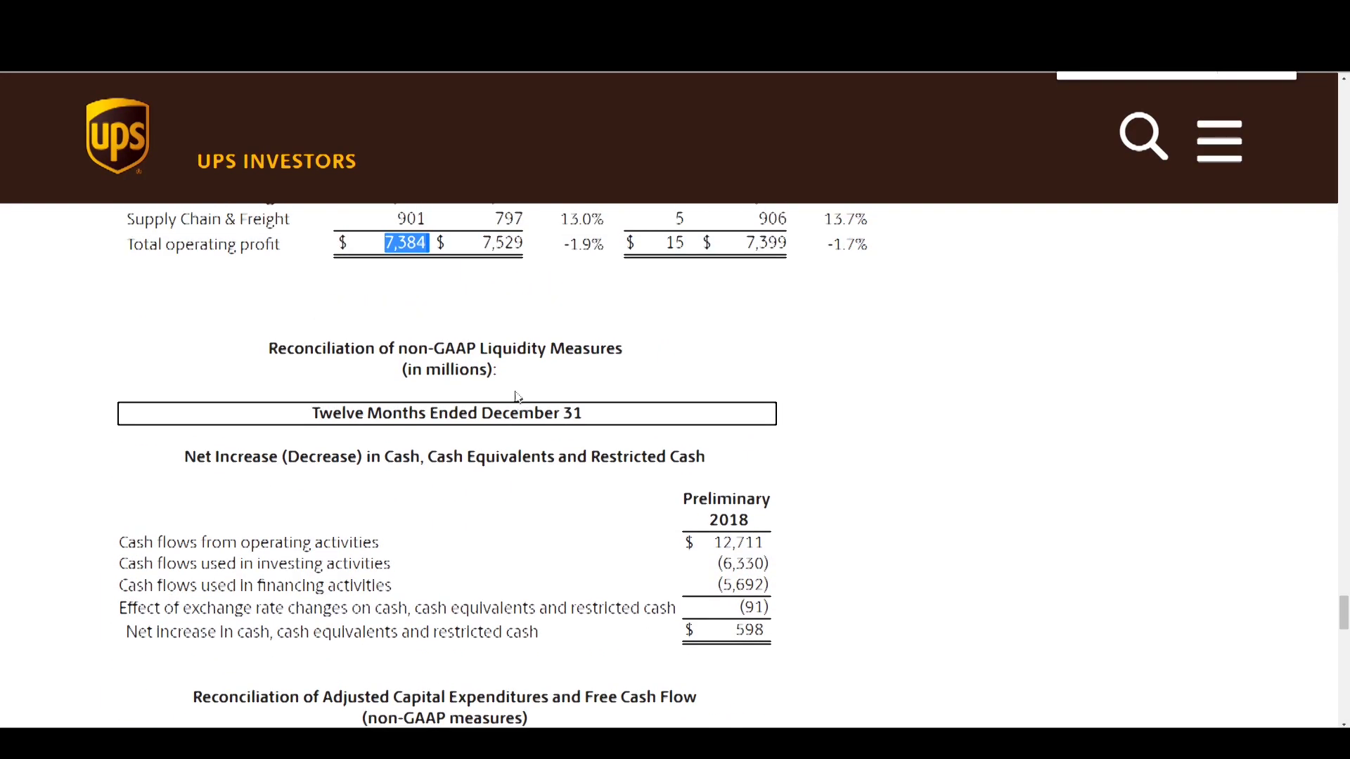
scroll(517, 398, up, 3)
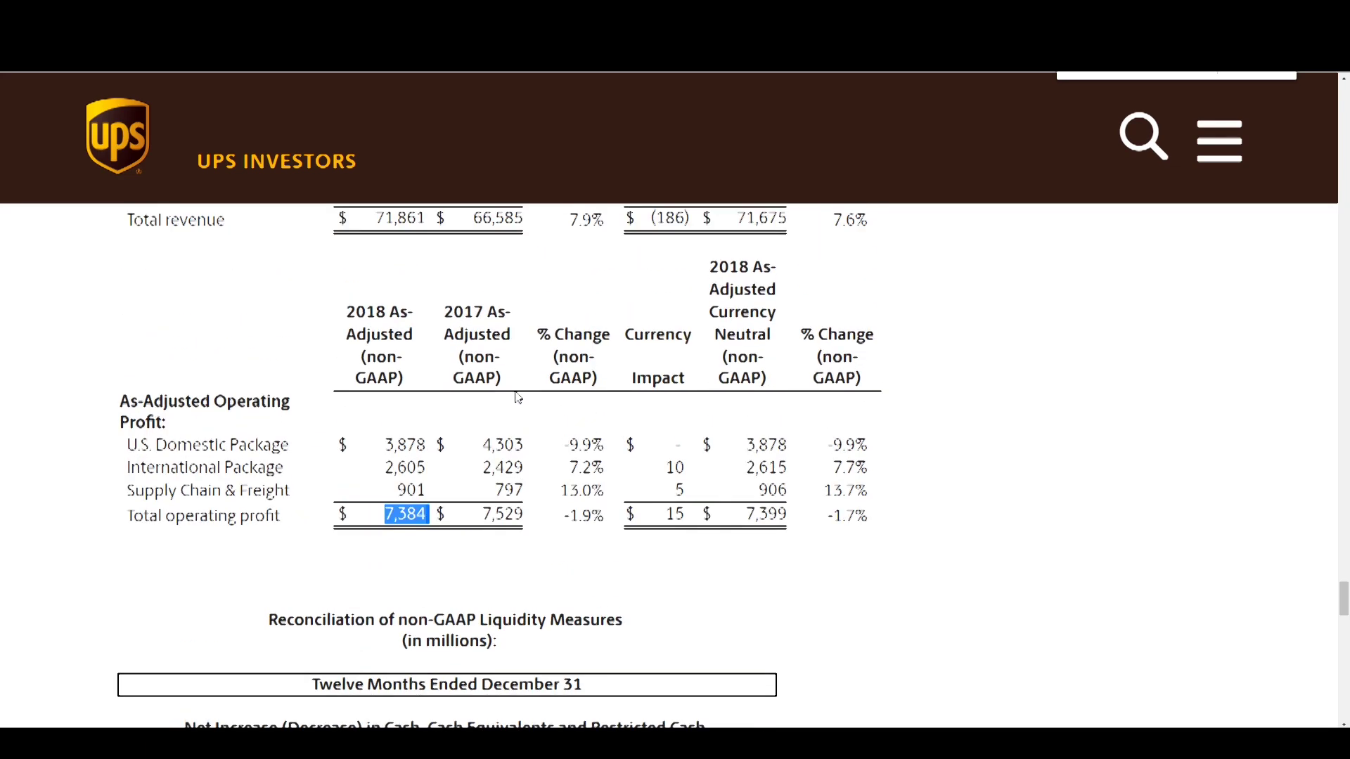
scroll(405, 401, up, 1)
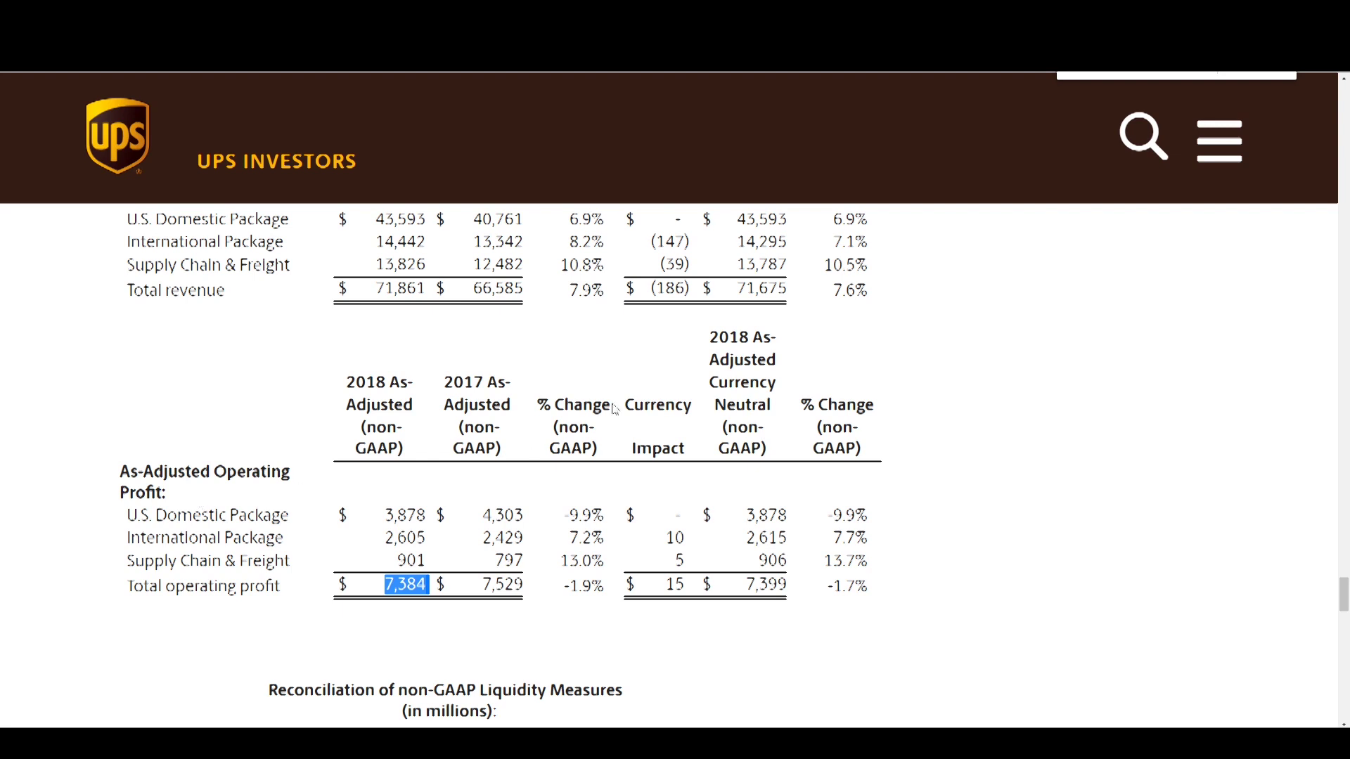
click(1013, 340)
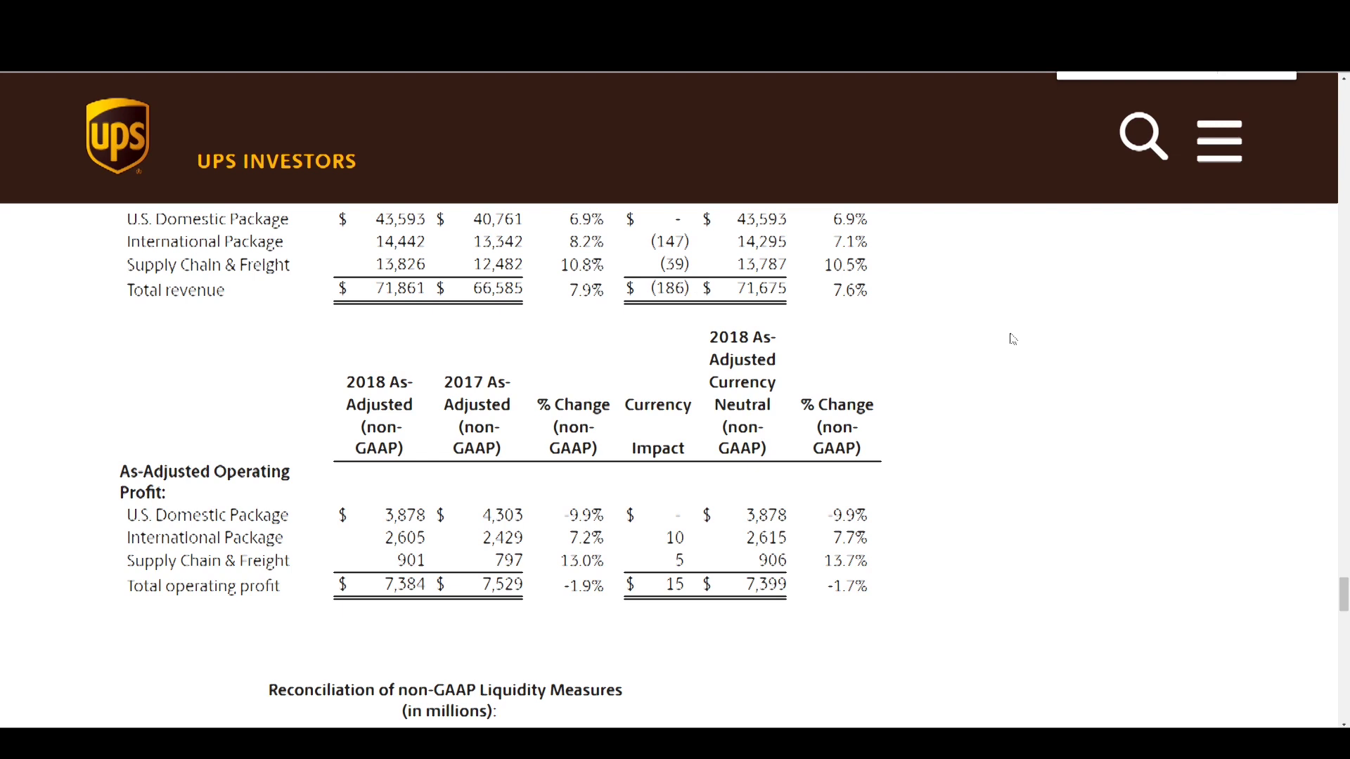
scroll(1014, 339, up, 15)
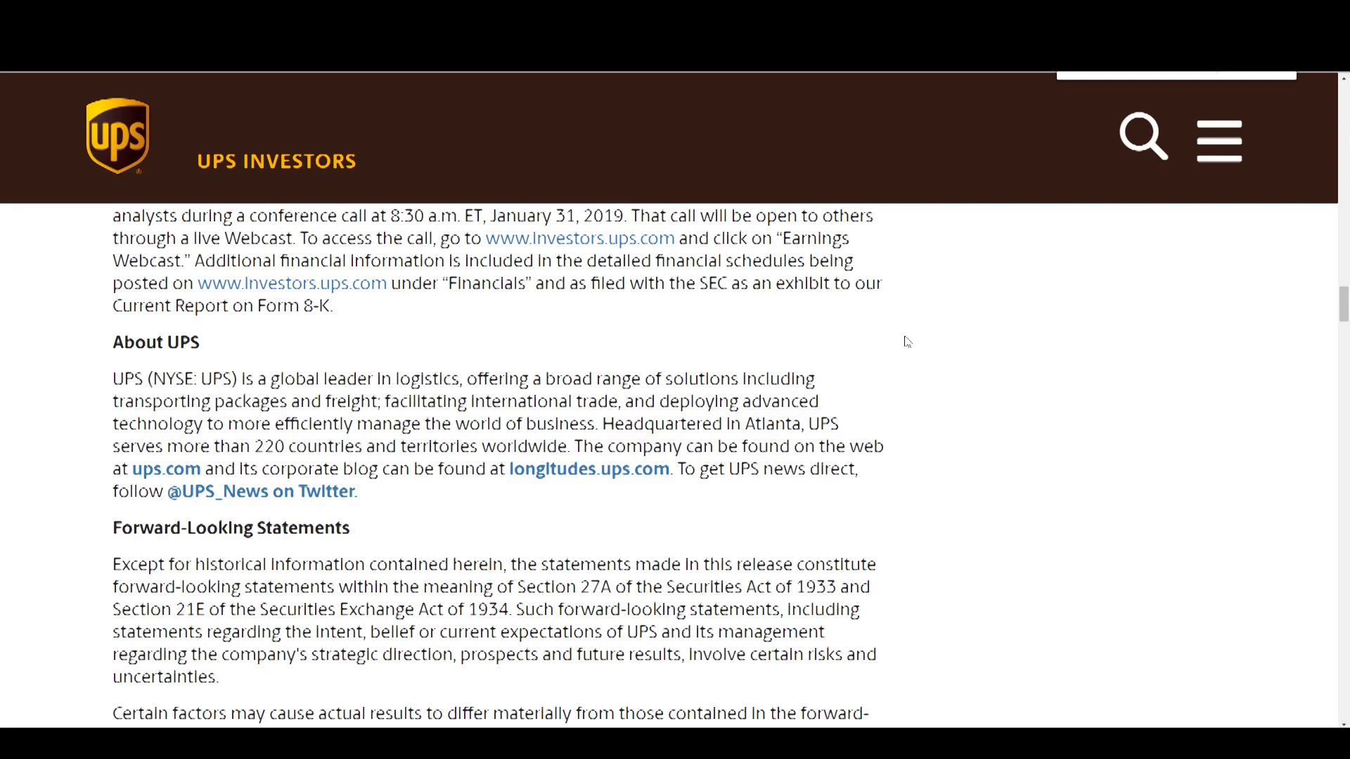
scroll(947, 363, up, 5)
scroll(946, 362, up, 8)
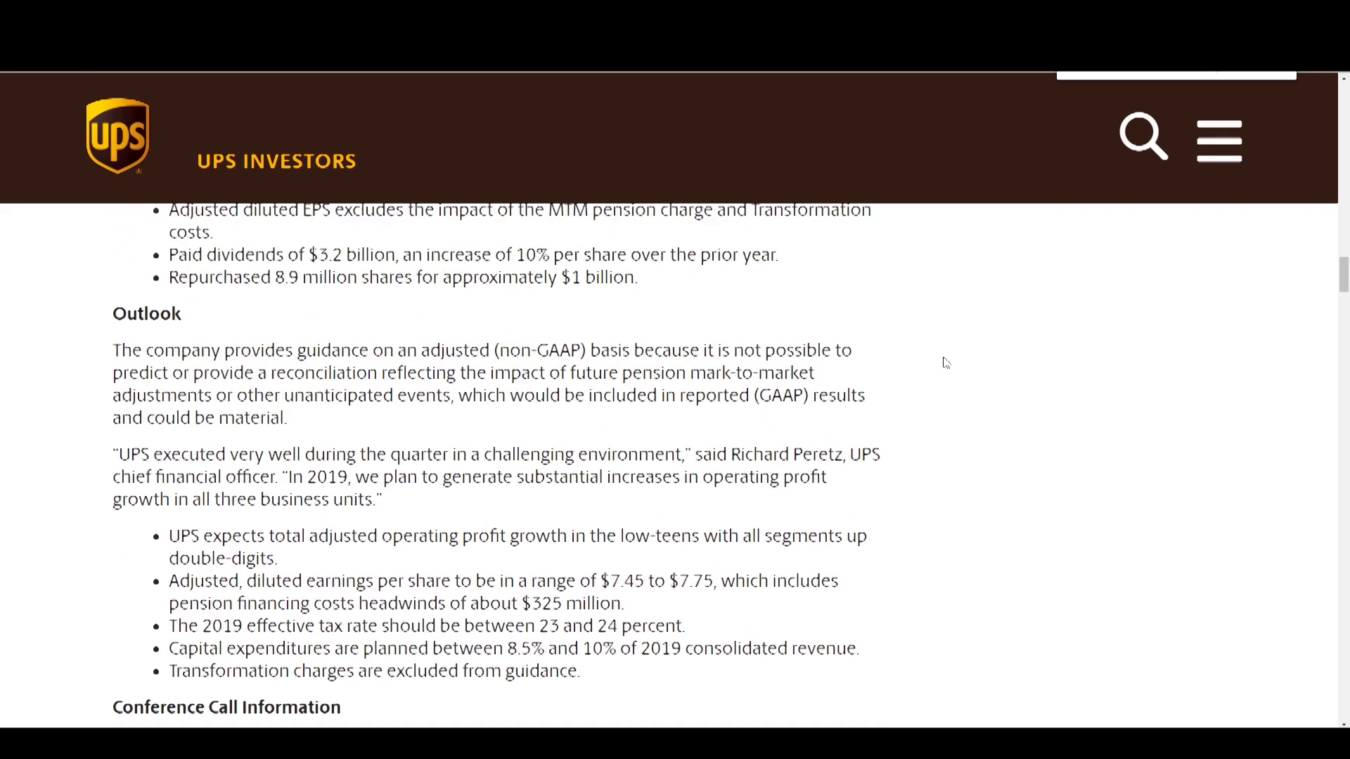
scroll(947, 362, up, 15)
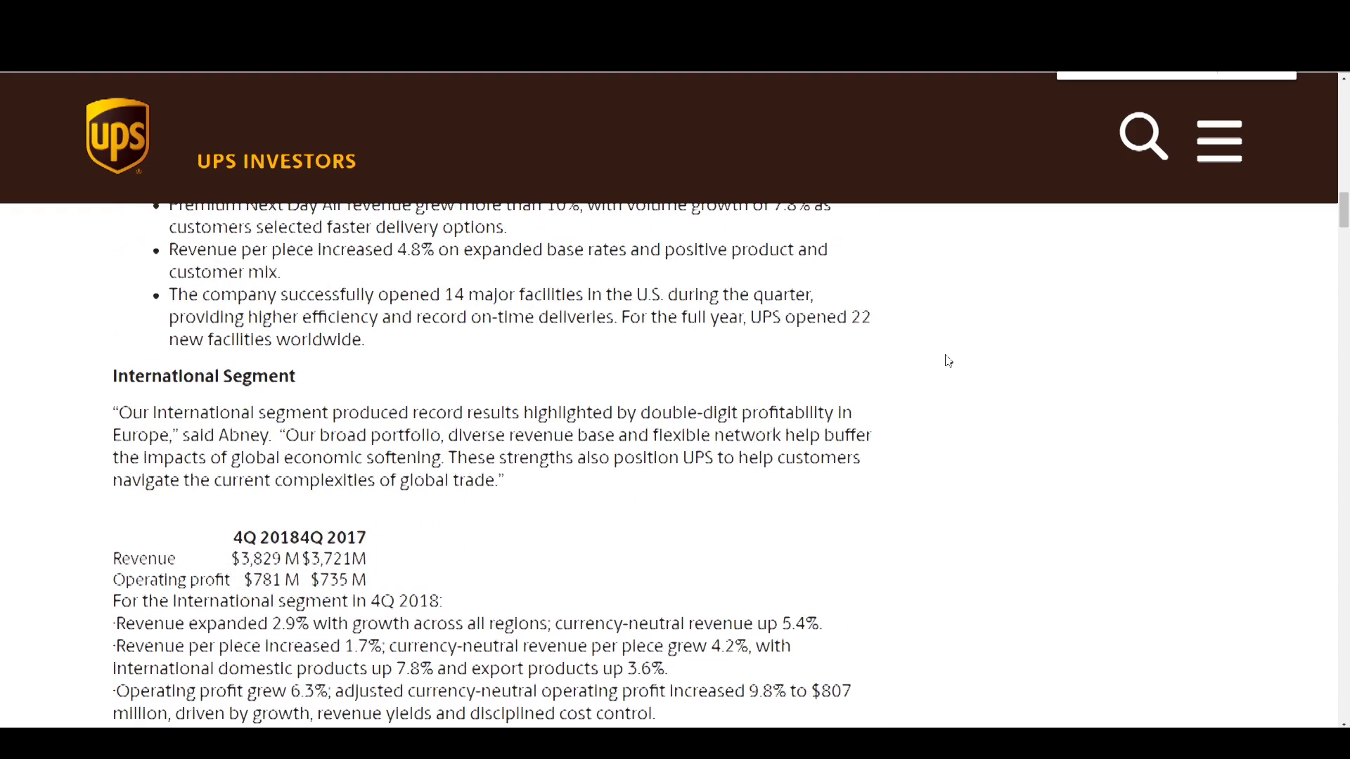
scroll(948, 362, up, 3)
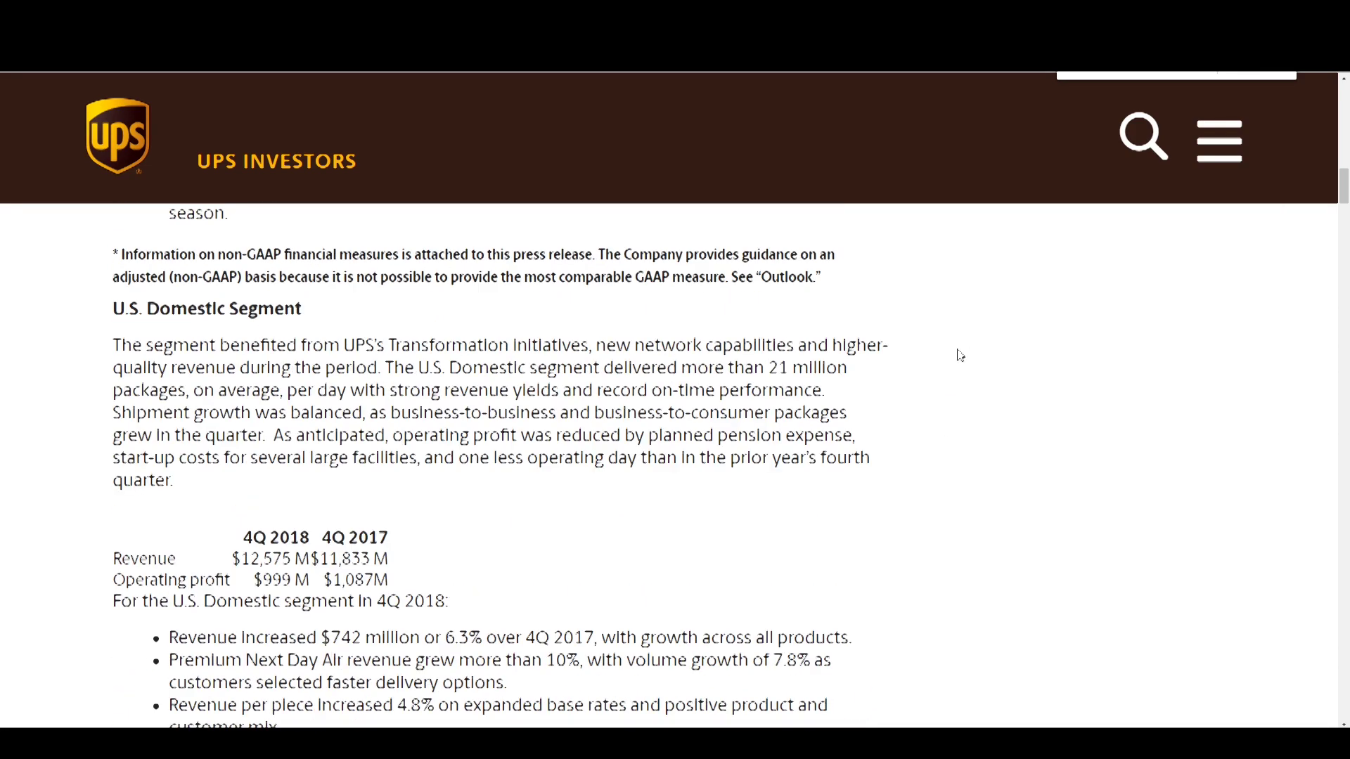
scroll(943, 367, down, 2)
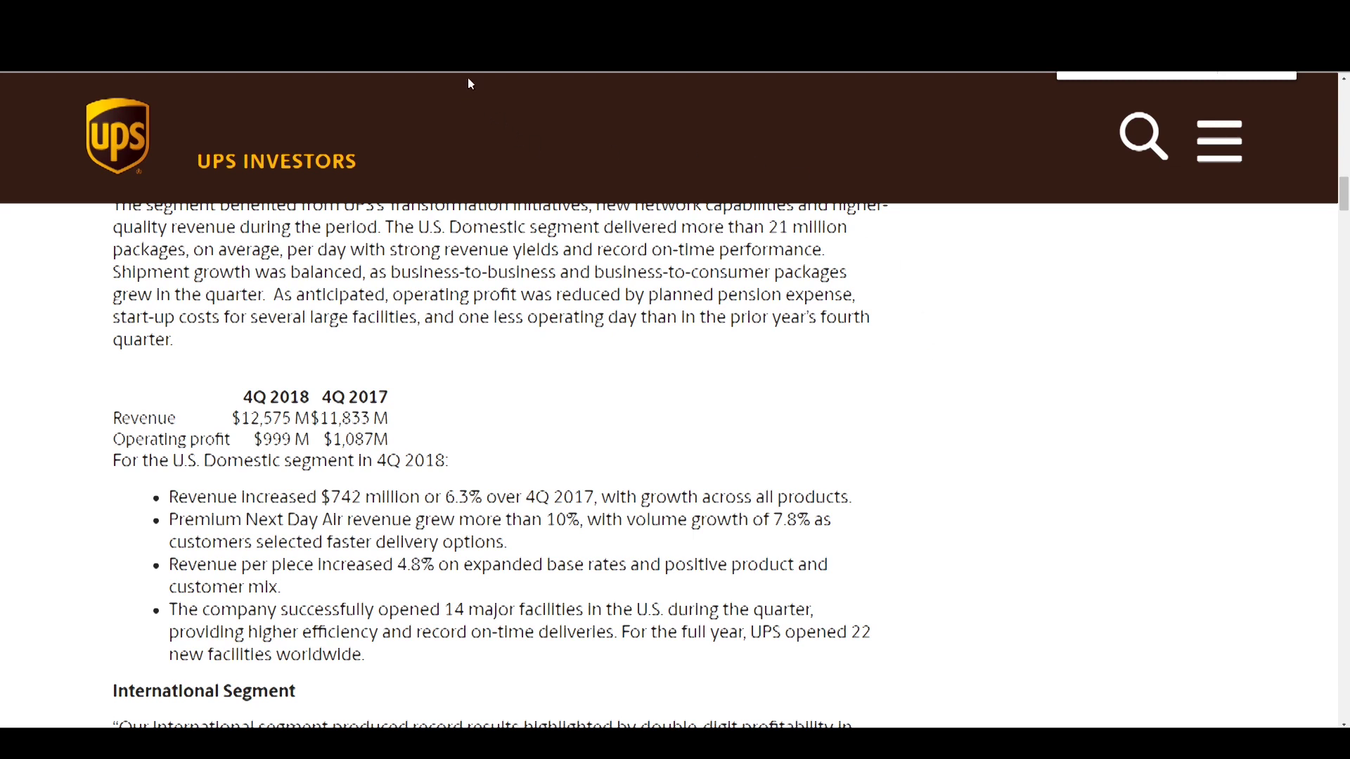
Search the annual report for depreciation and locate the 2018 depreciation and amortization in the Statements of Consolidated Income.
key(Return)
click(573, 325)
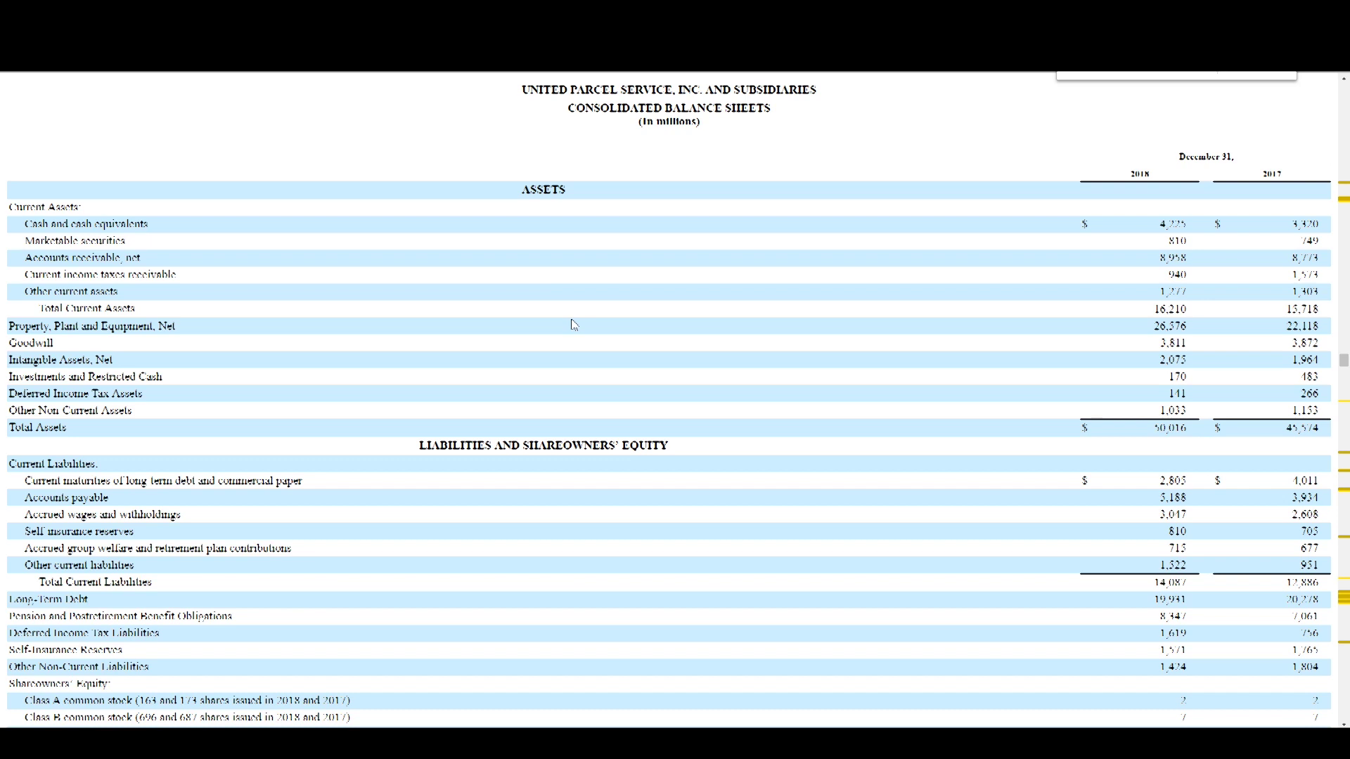
key(Return)
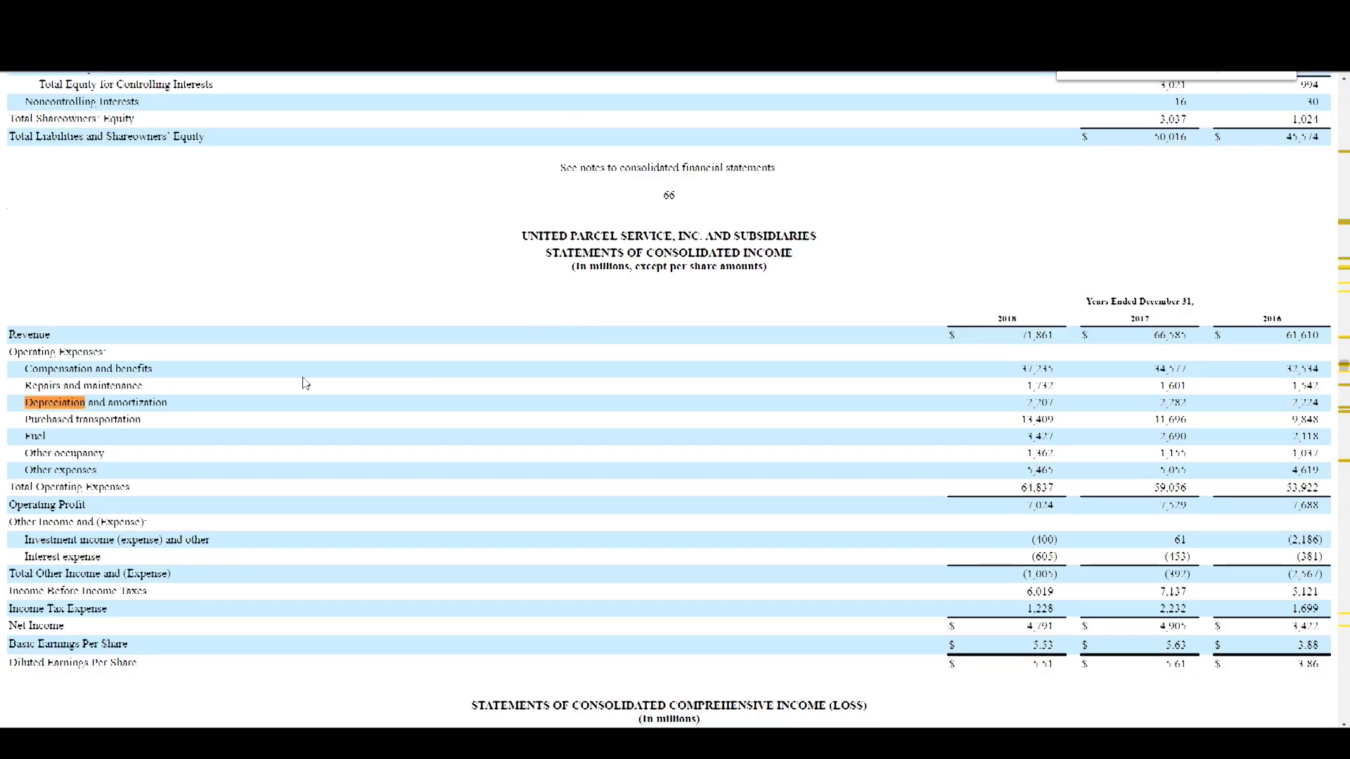
drag(50, 402, 1069, 402)
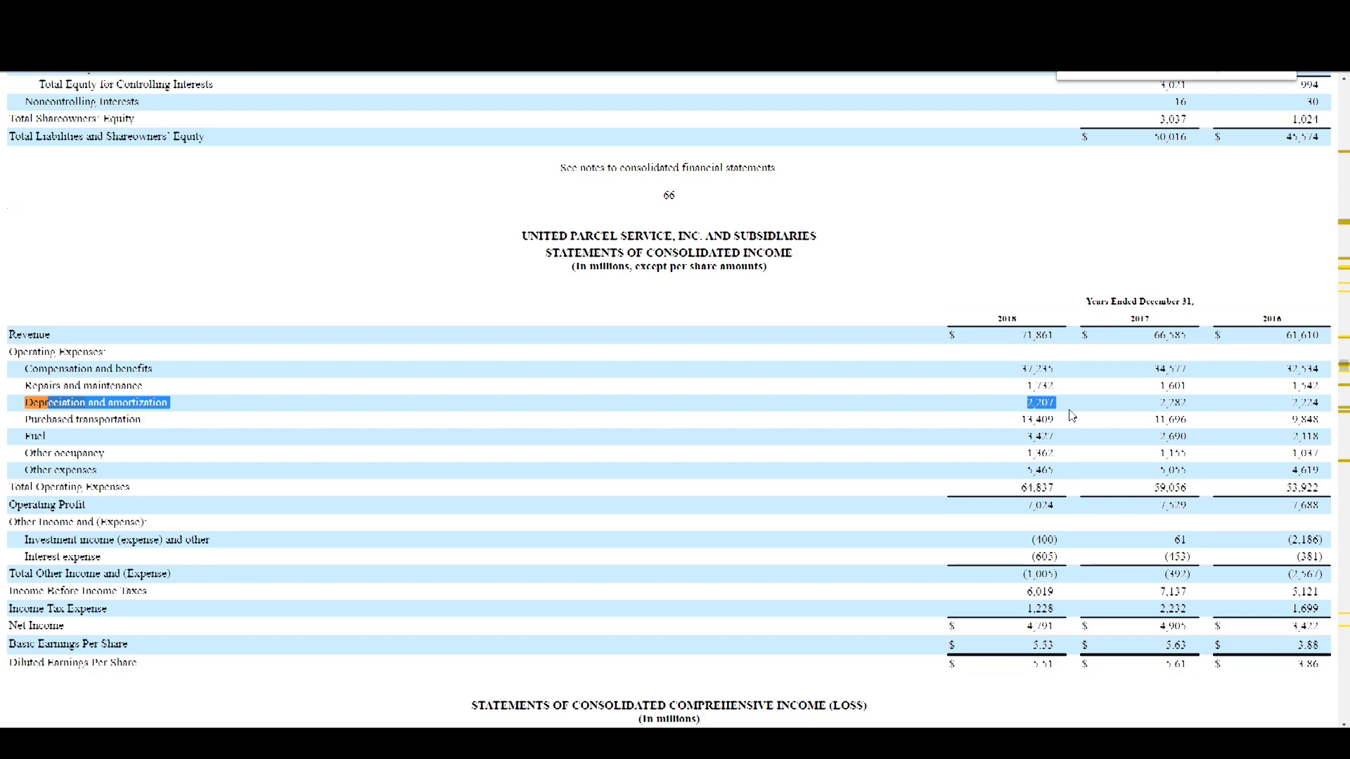
Calculate EBITDA, adj. in Excel by adding 2207 of depreciation and amortization to EBIT, adj. with the formula +C12+2207.
key(alt+Tab)
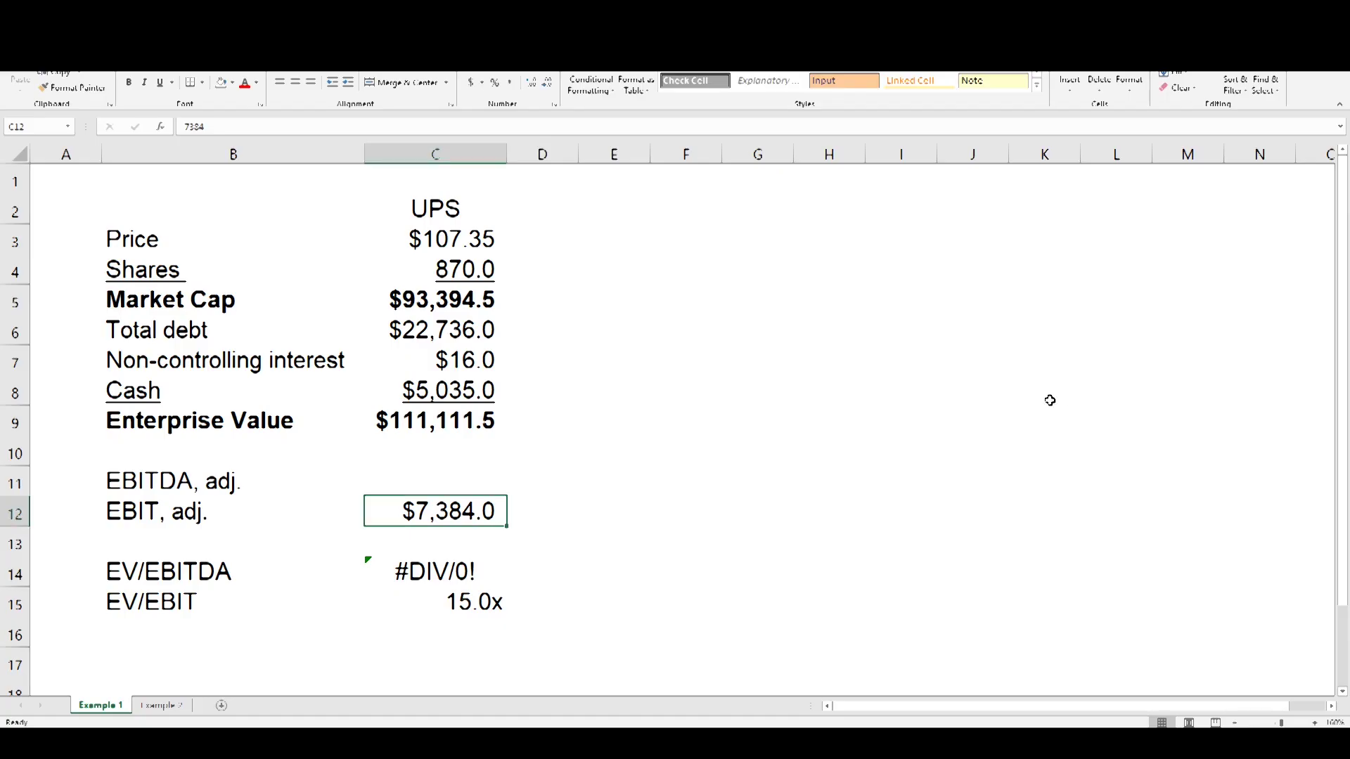
click(475, 484)
text(+)
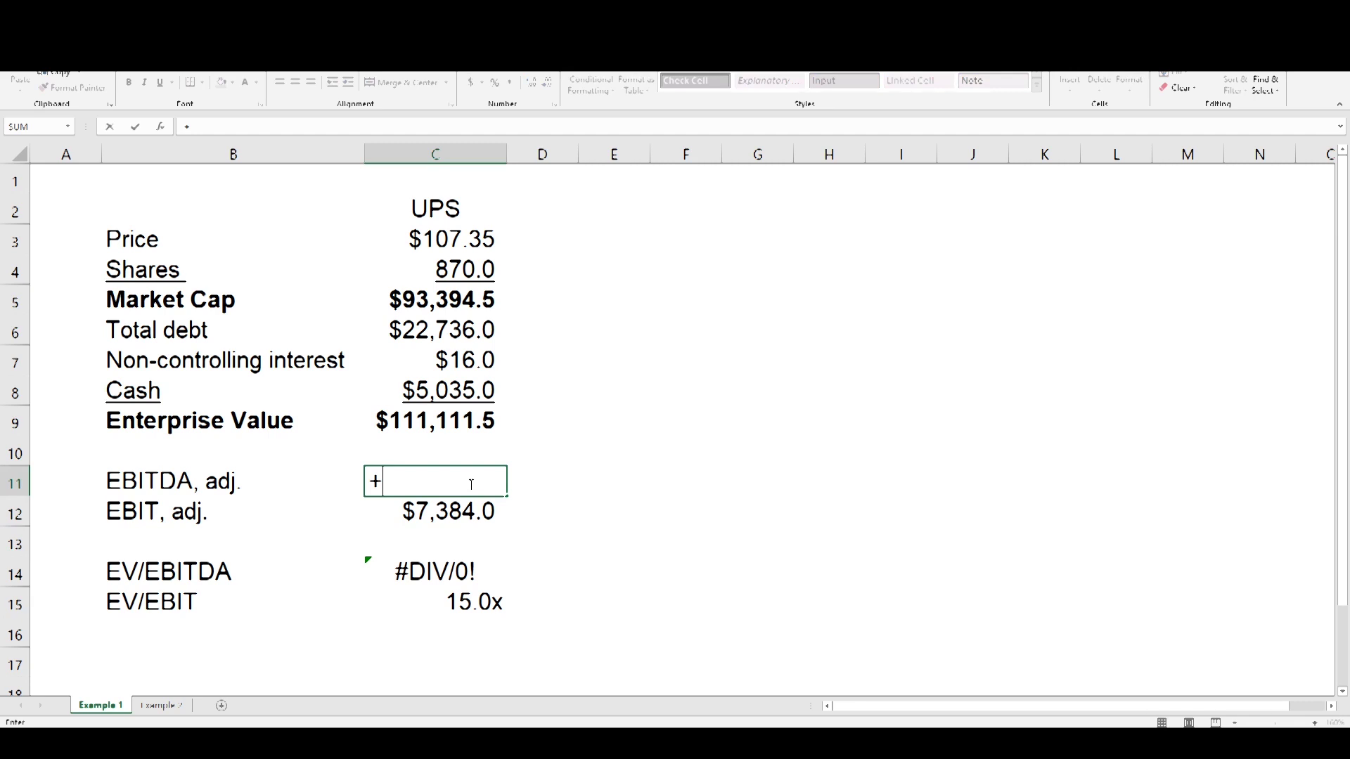
key(Down)
text(+2207)
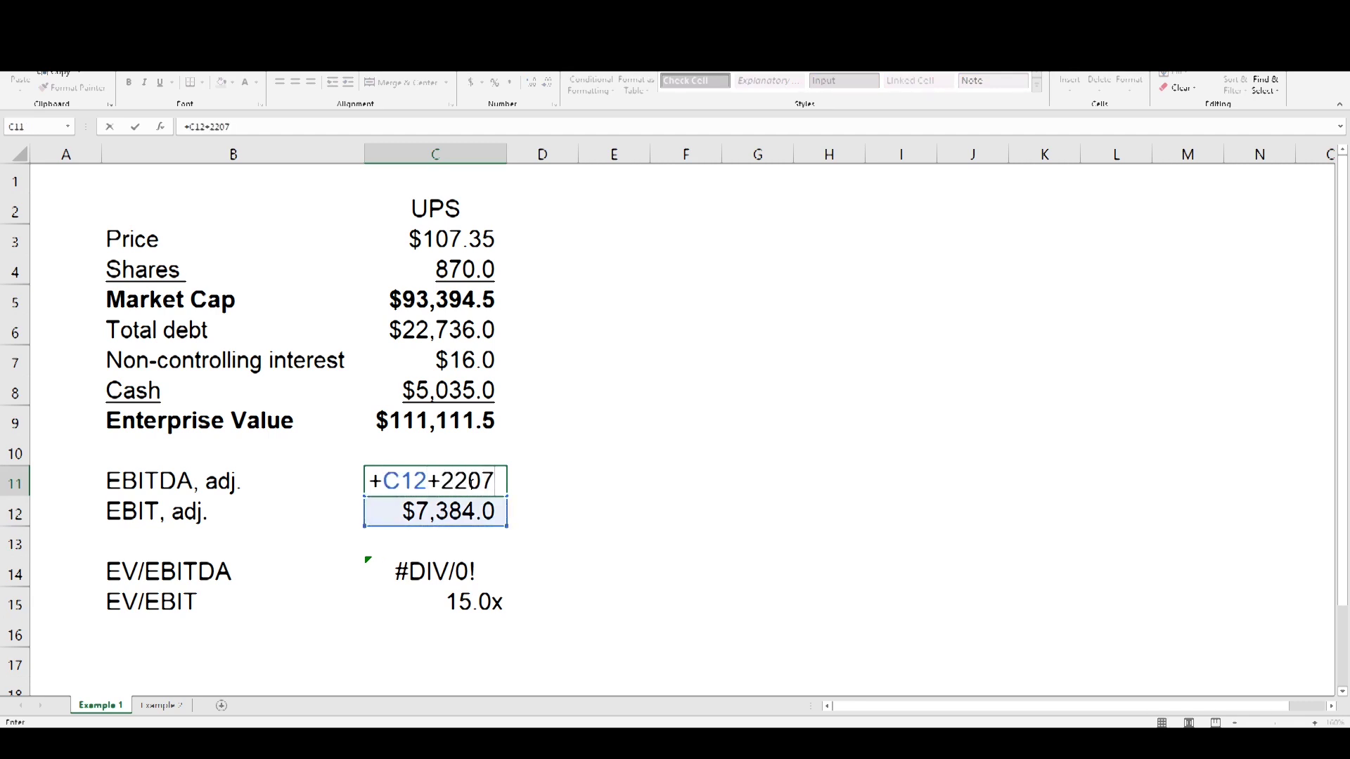
key(Return)
click(469, 484)
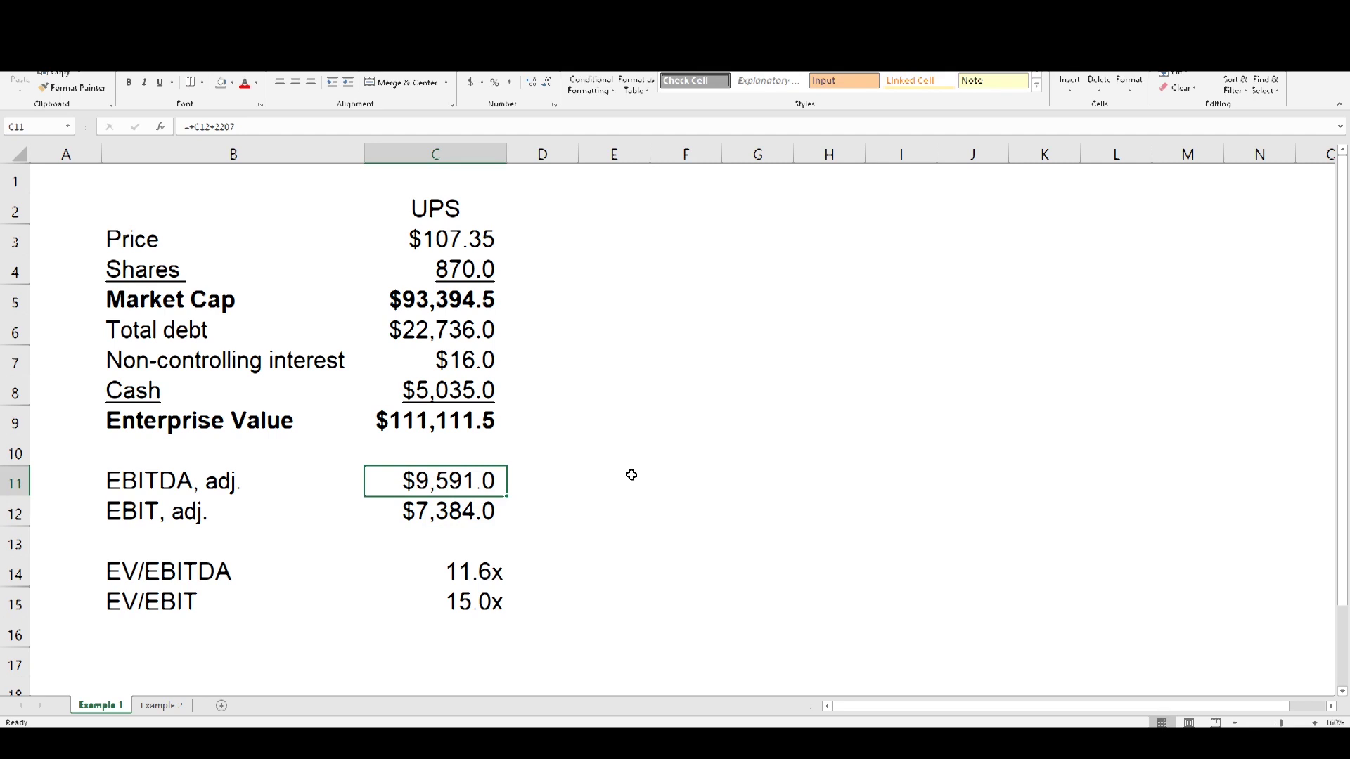
Review the EV/EBITDA and EV/EBIT formulas on the Example 1 sheet.
key(Down)
key(Down)
key(Down)
key(Down)
key(Up)
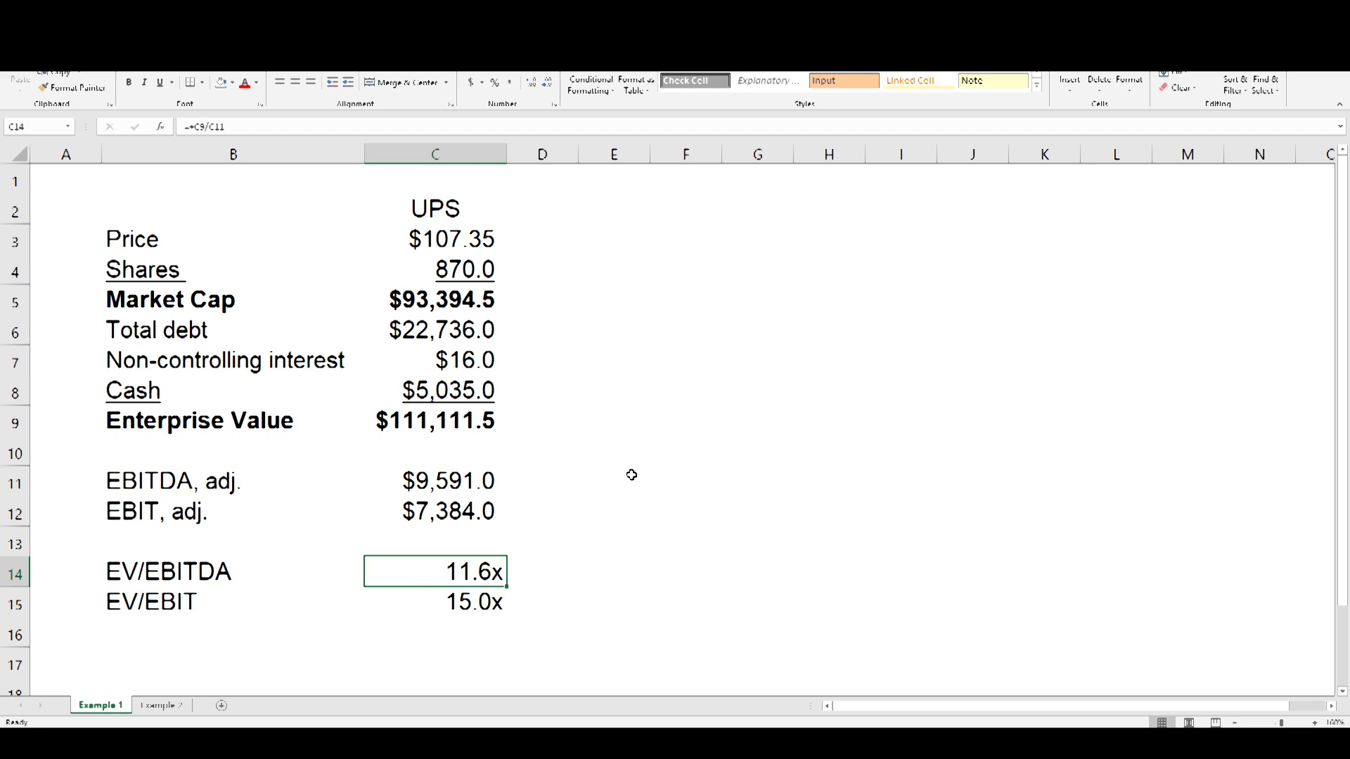
key(Down)
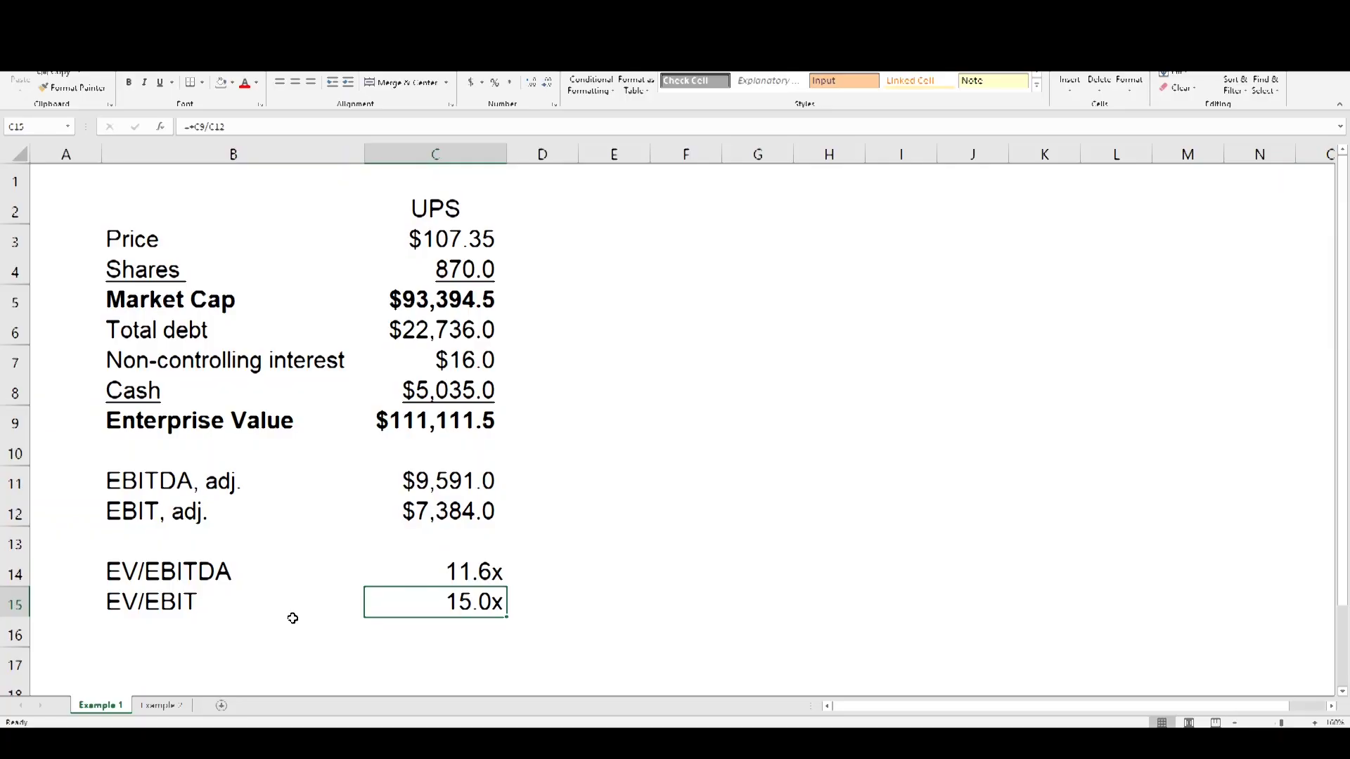
Open the Example 2 sheet and read the questions about UPS selling a major business unit to Fedex.
key(ctrl+Page_Down)
scroll(293, 617, up, 3)
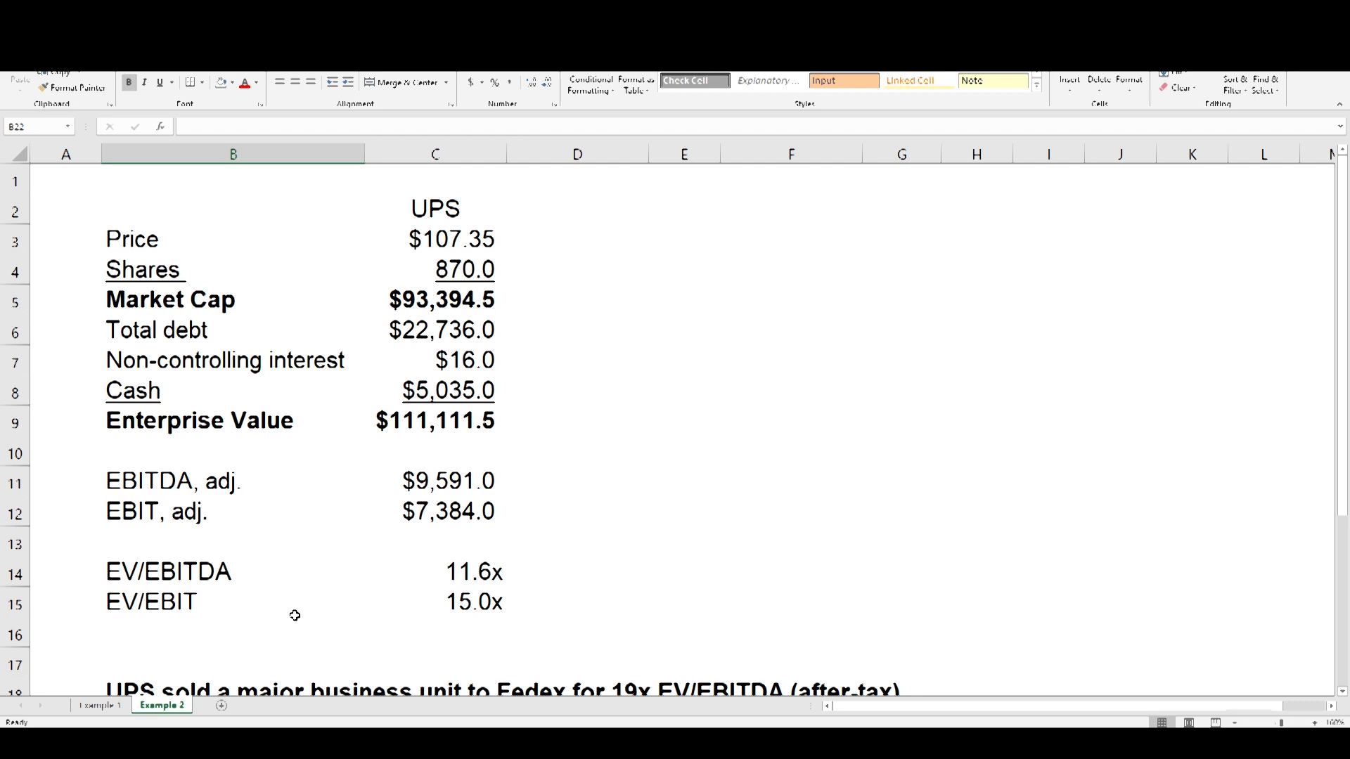
scroll(295, 615, down, 3)
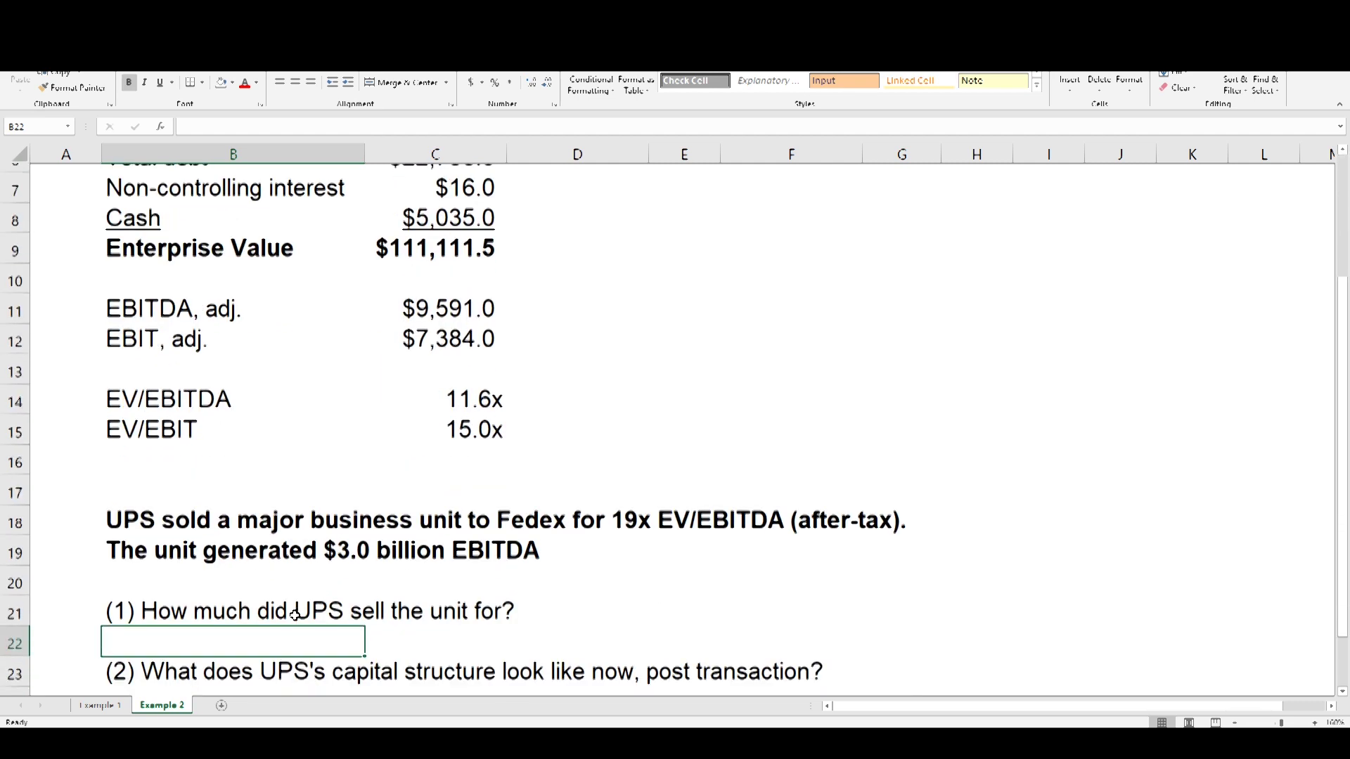
Calculate the unit's sale price in B22, under question (1), with the formula +3000*19.
scroll(210, 471, up, 1)
click(174, 480)
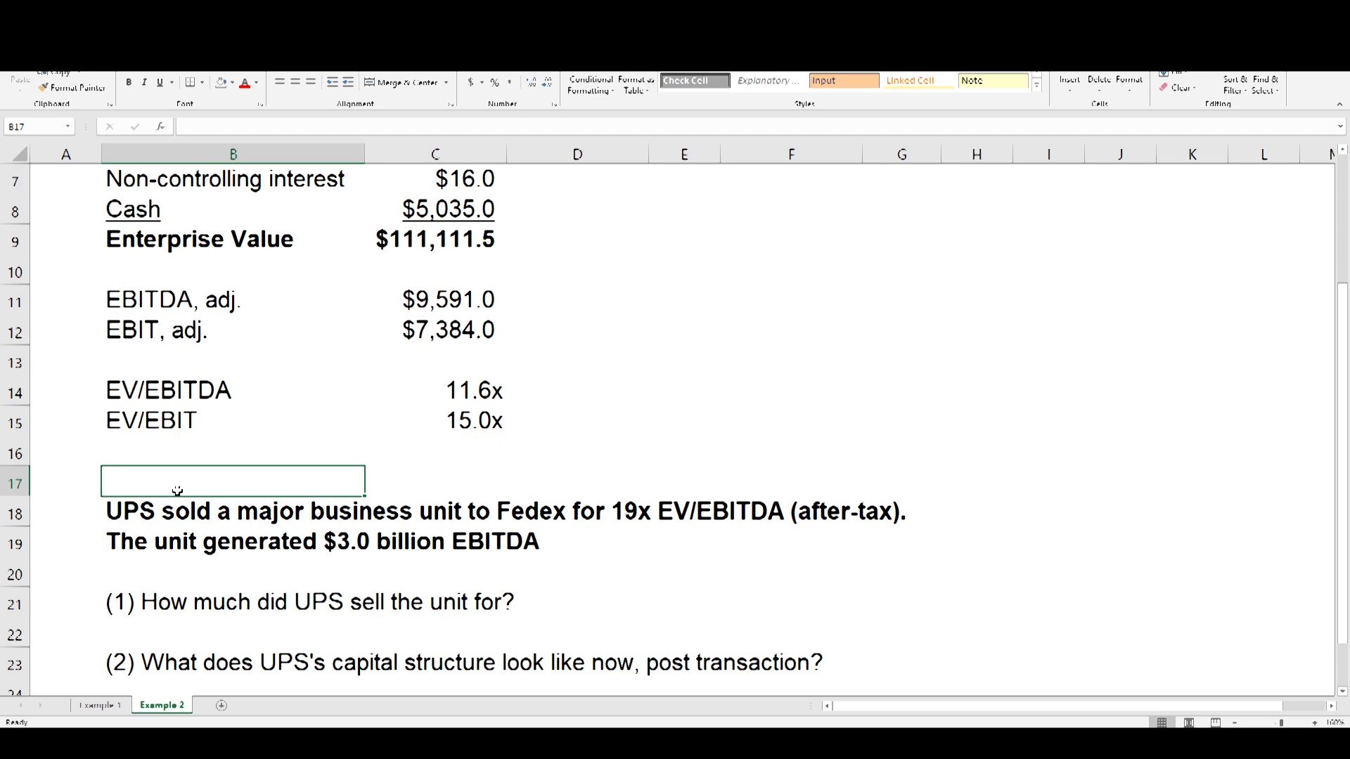
scroll(177, 490, down, 2)
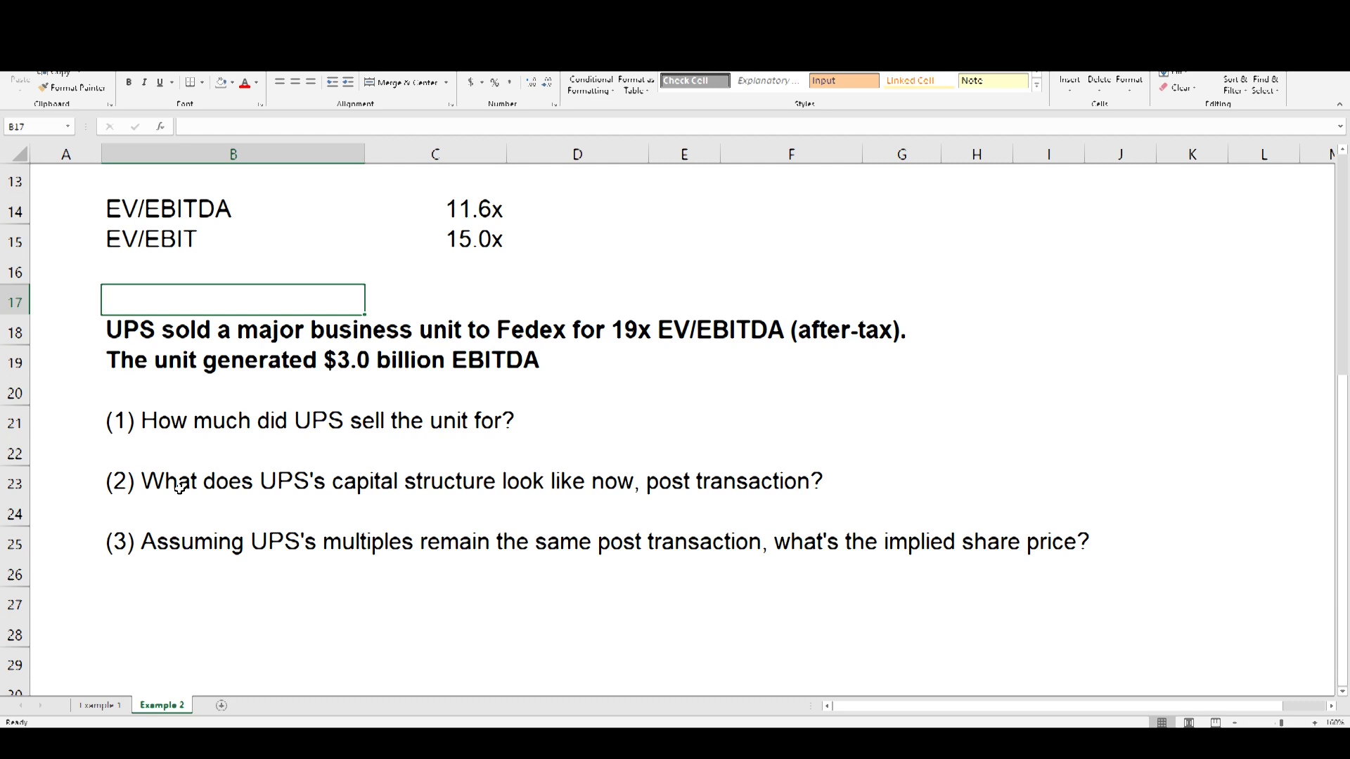
scroll(180, 487, up, 1)
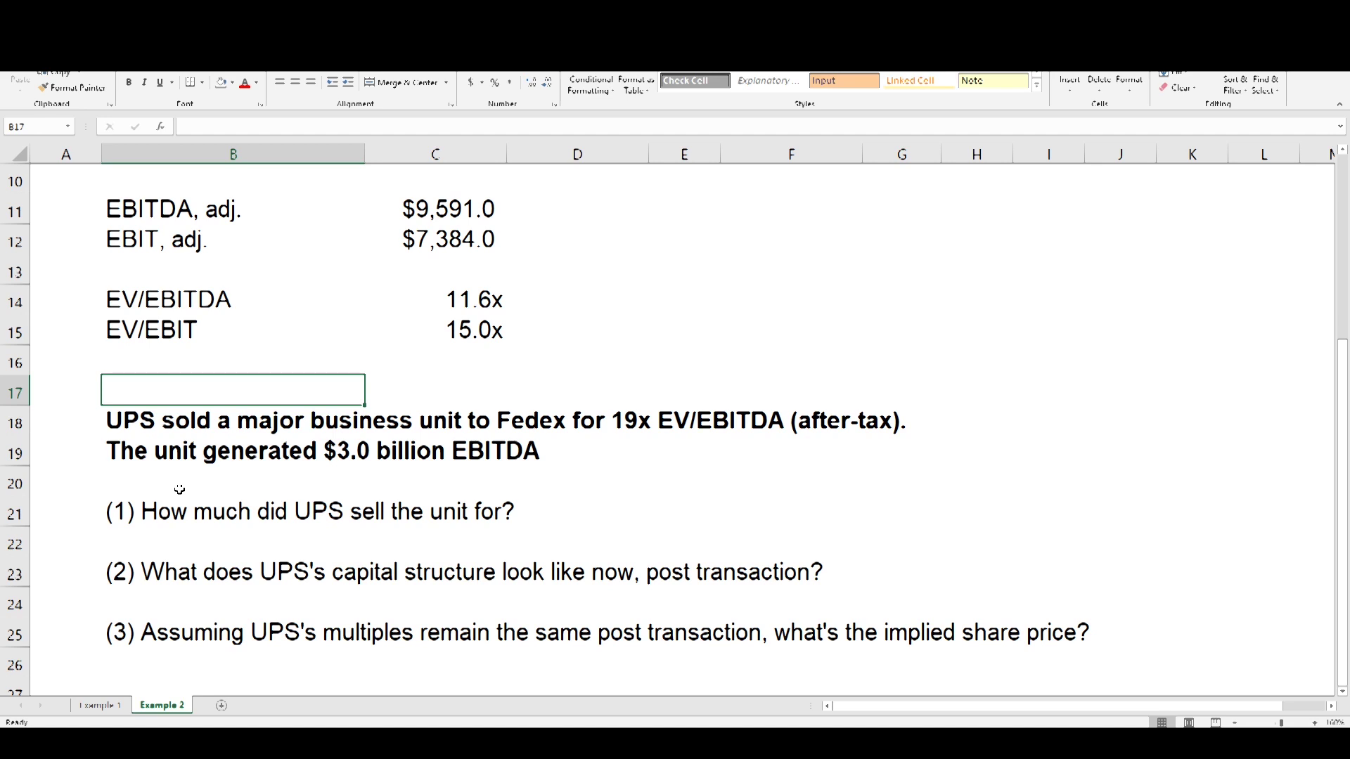
click(180, 538)
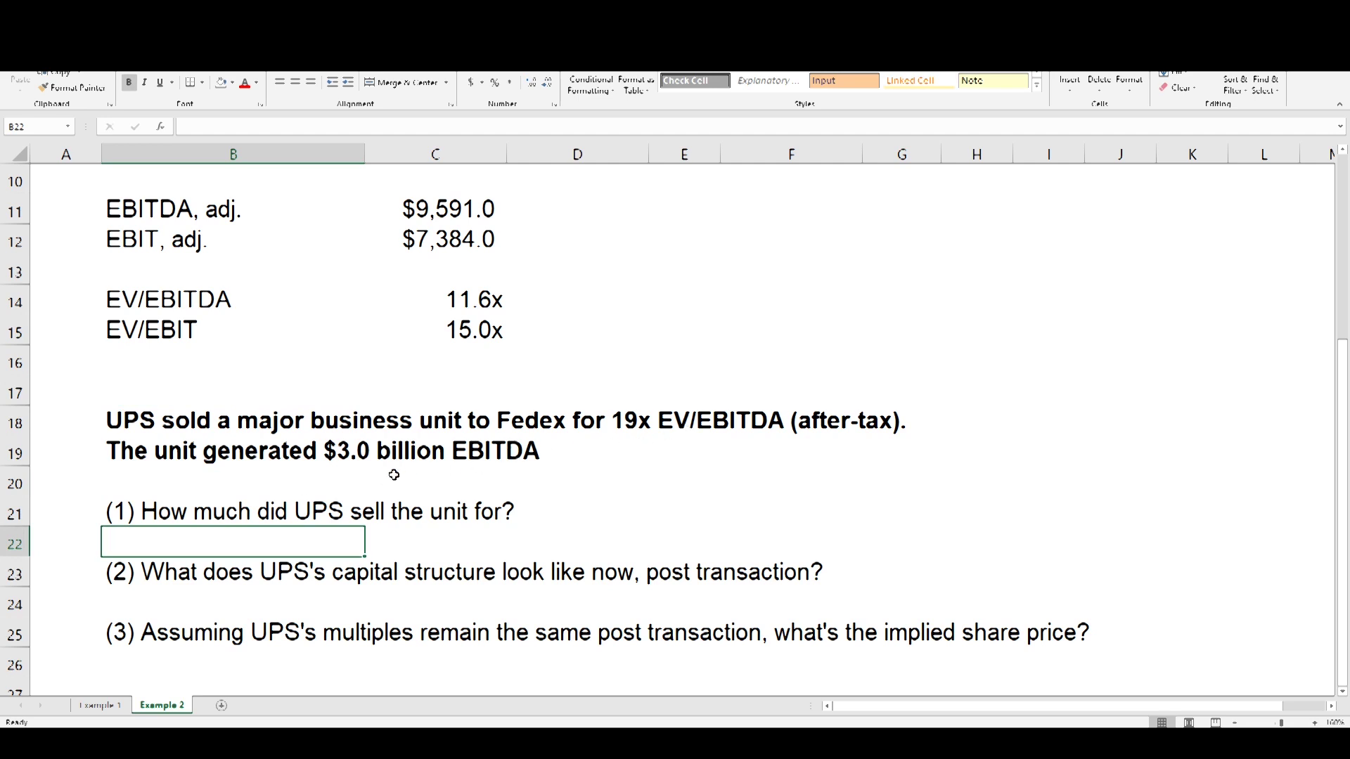
text(+)
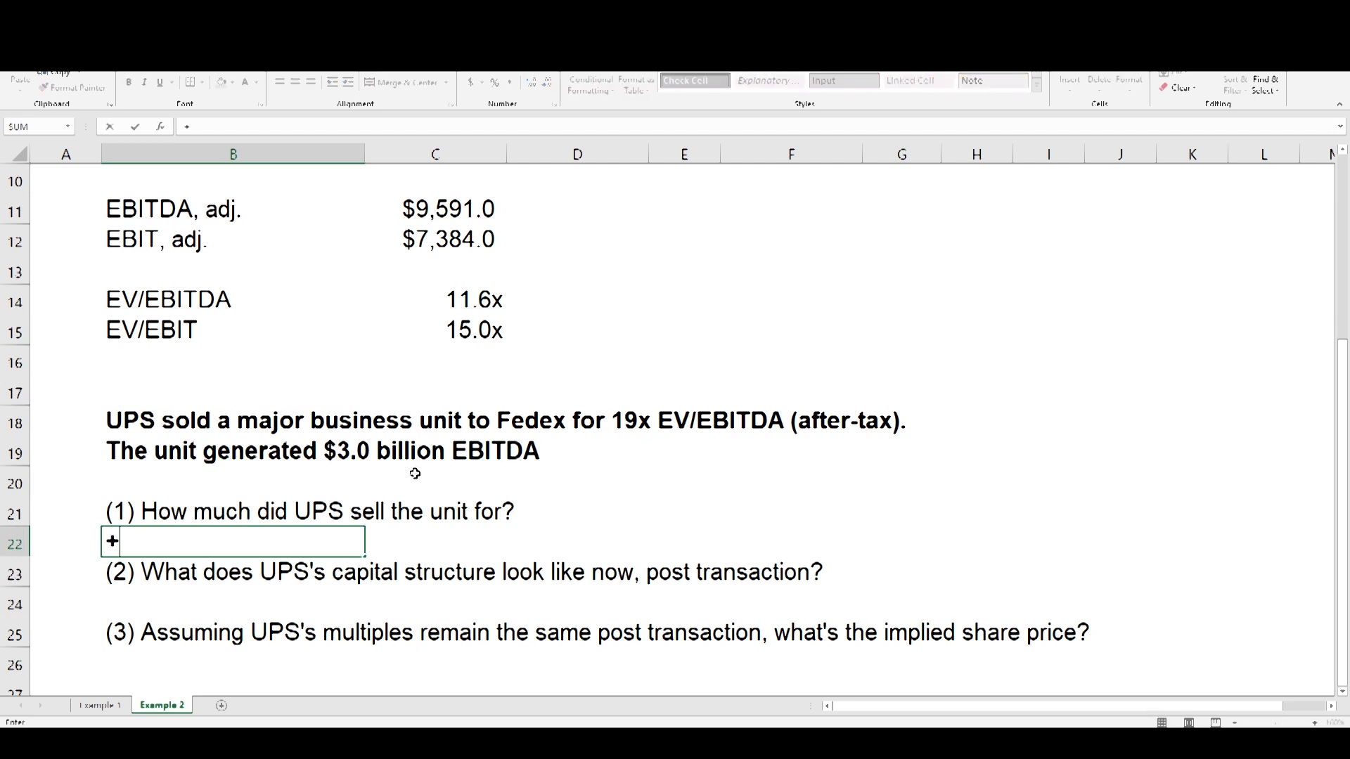
text(3000)
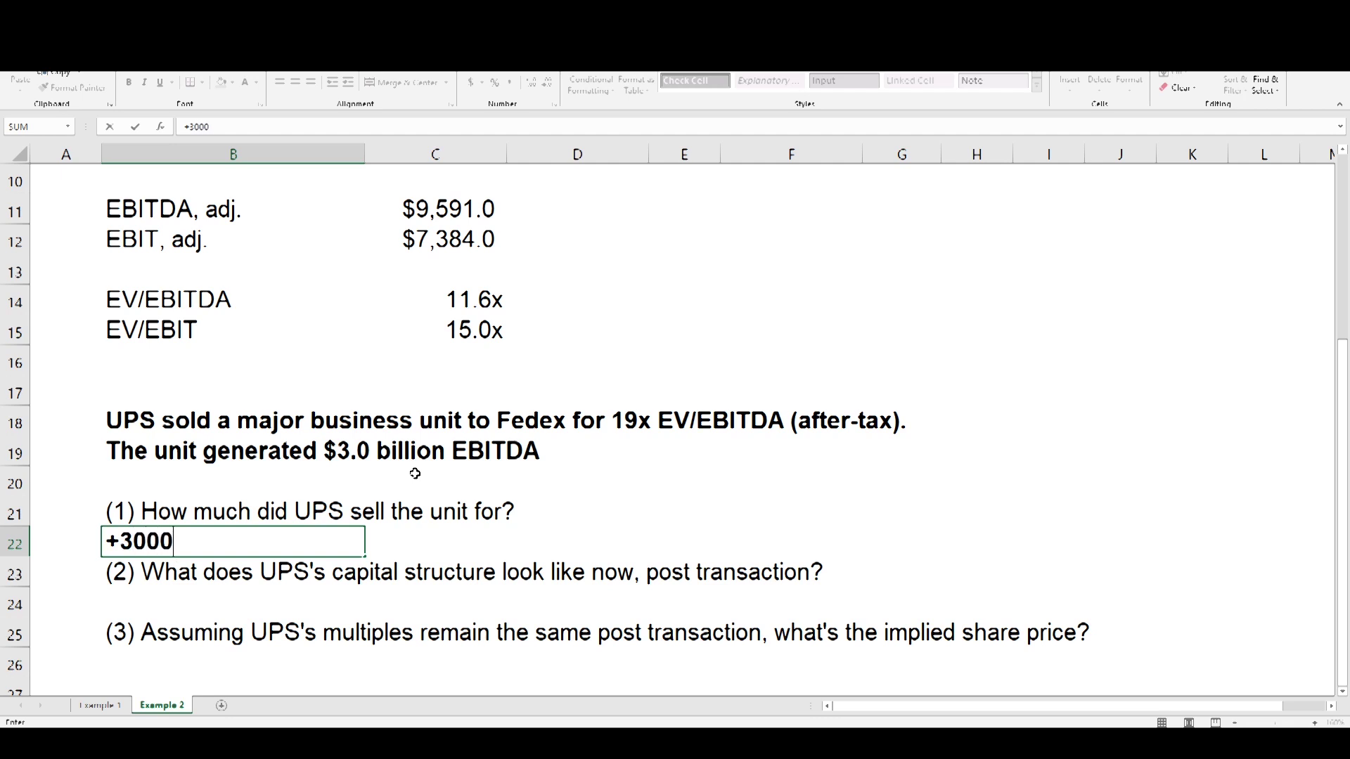
text(*19)
key(Return)
key(Up)
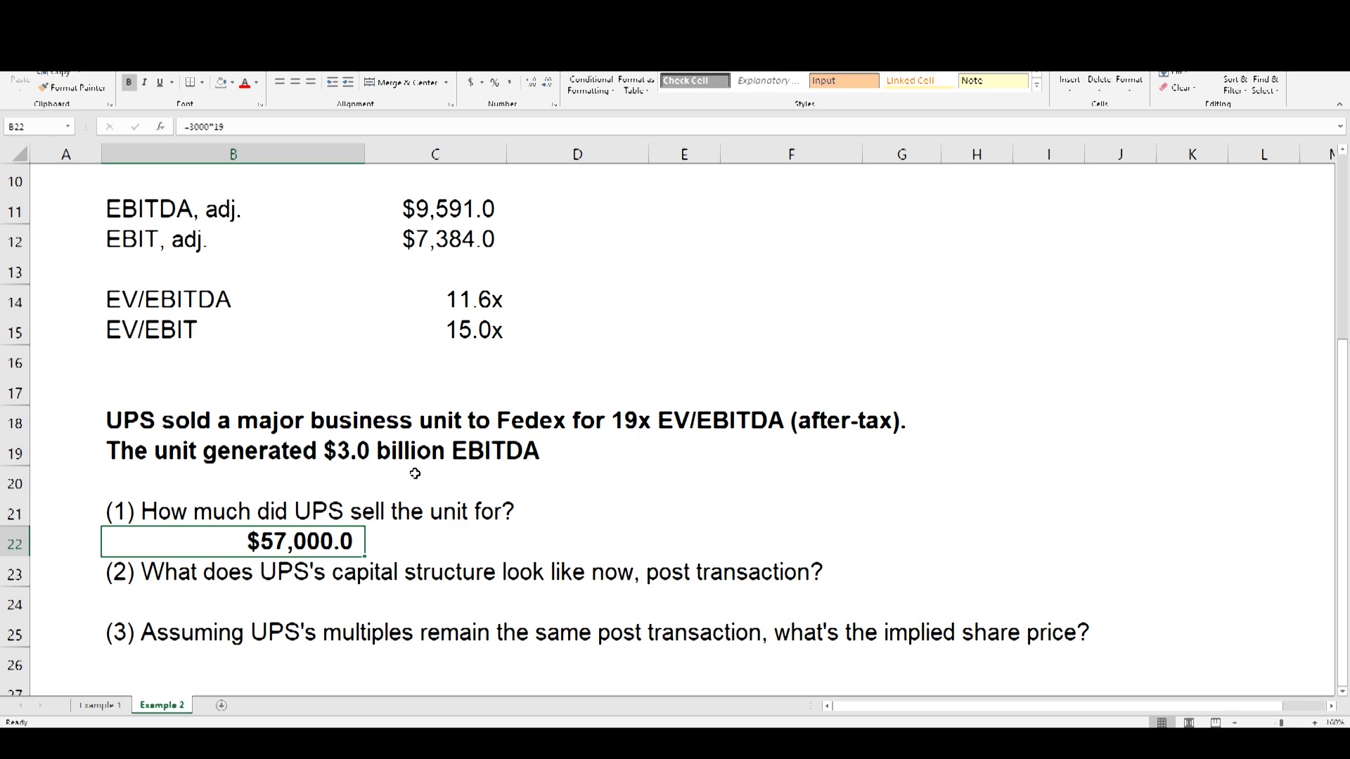
Calculate the post-transaction Enterprise Value in D9 by subtracting the sale price, using the formula +C9-B22.
click(225, 606)
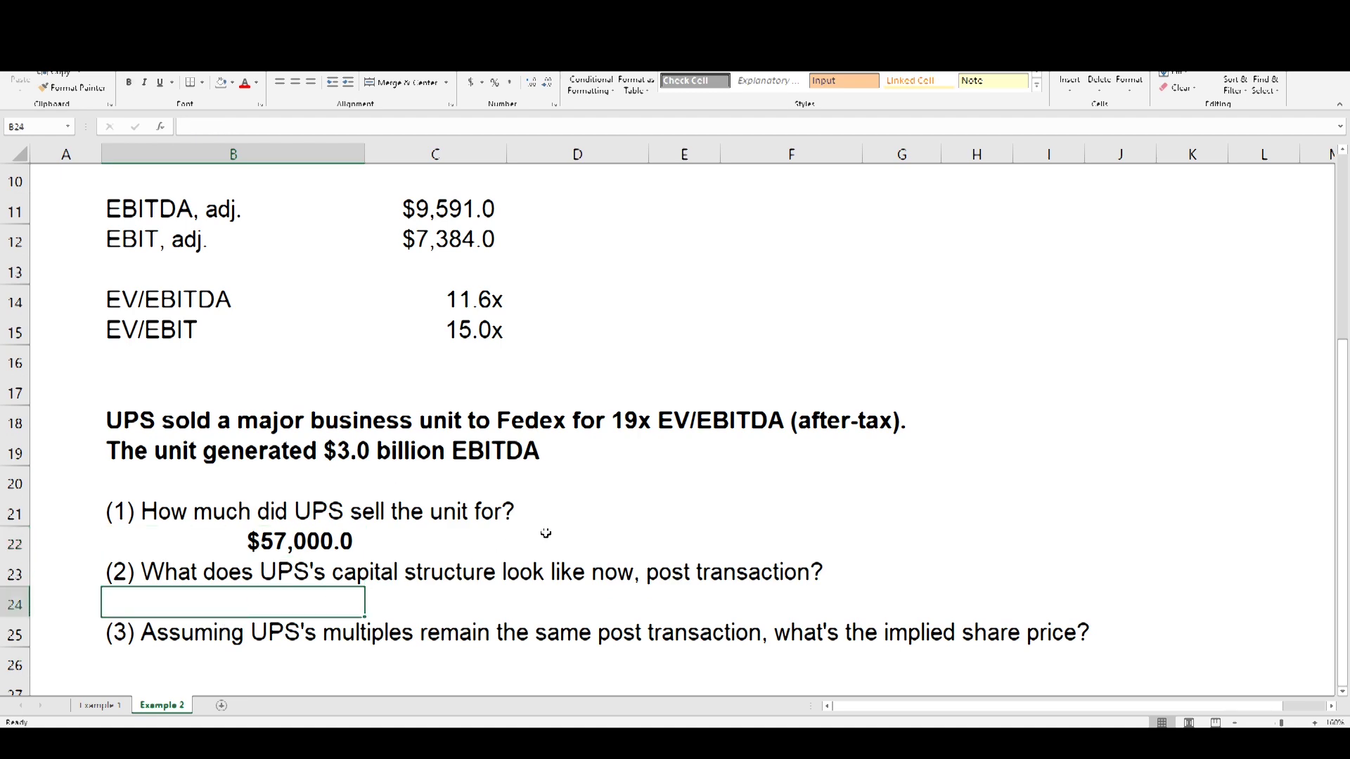
scroll(546, 533, up, 3)
click(555, 422)
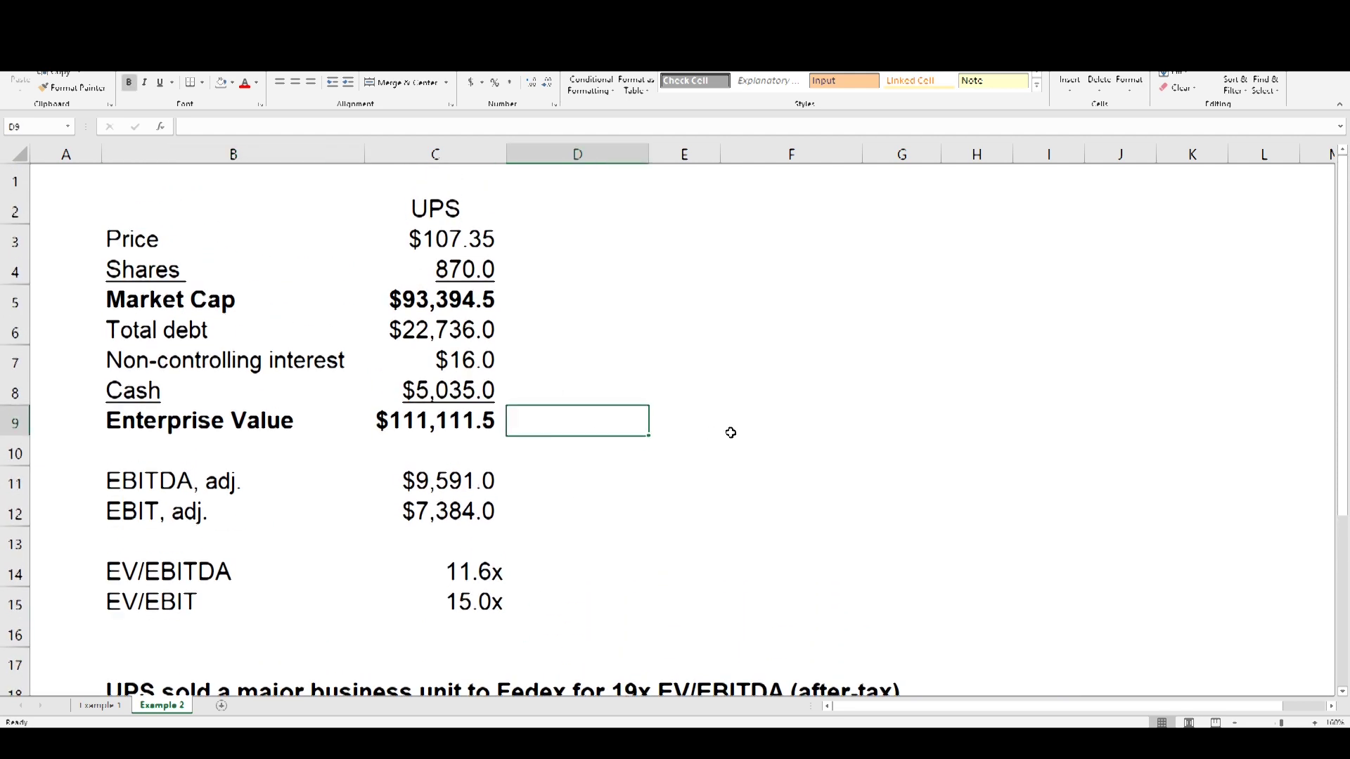
text(+)
key(Left)
text(-)
scroll(721, 433, down, 2)
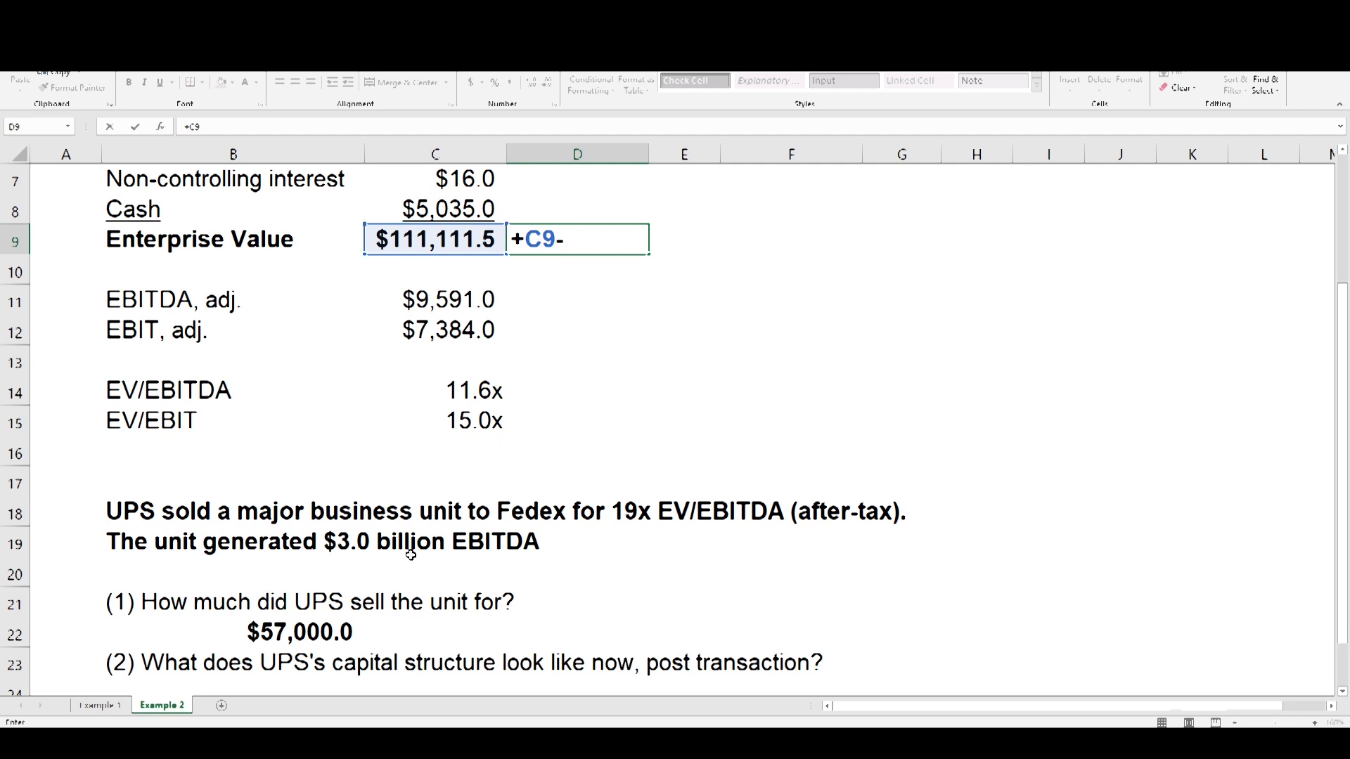
click(302, 630)
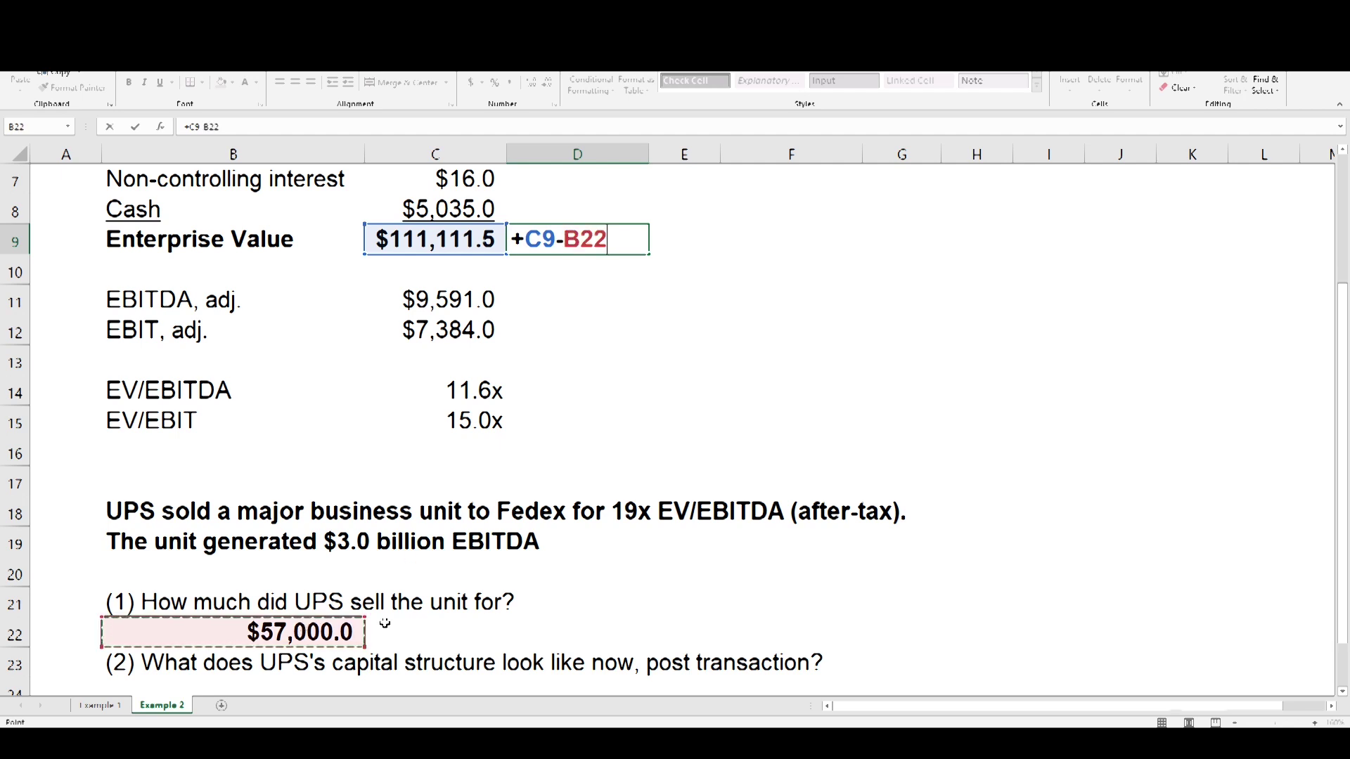
key(Return)
Calculate the post-transaction Cash in D8 by adding the sale proceeds, using the formula +C8+B22.
key(Up)
key(Up)
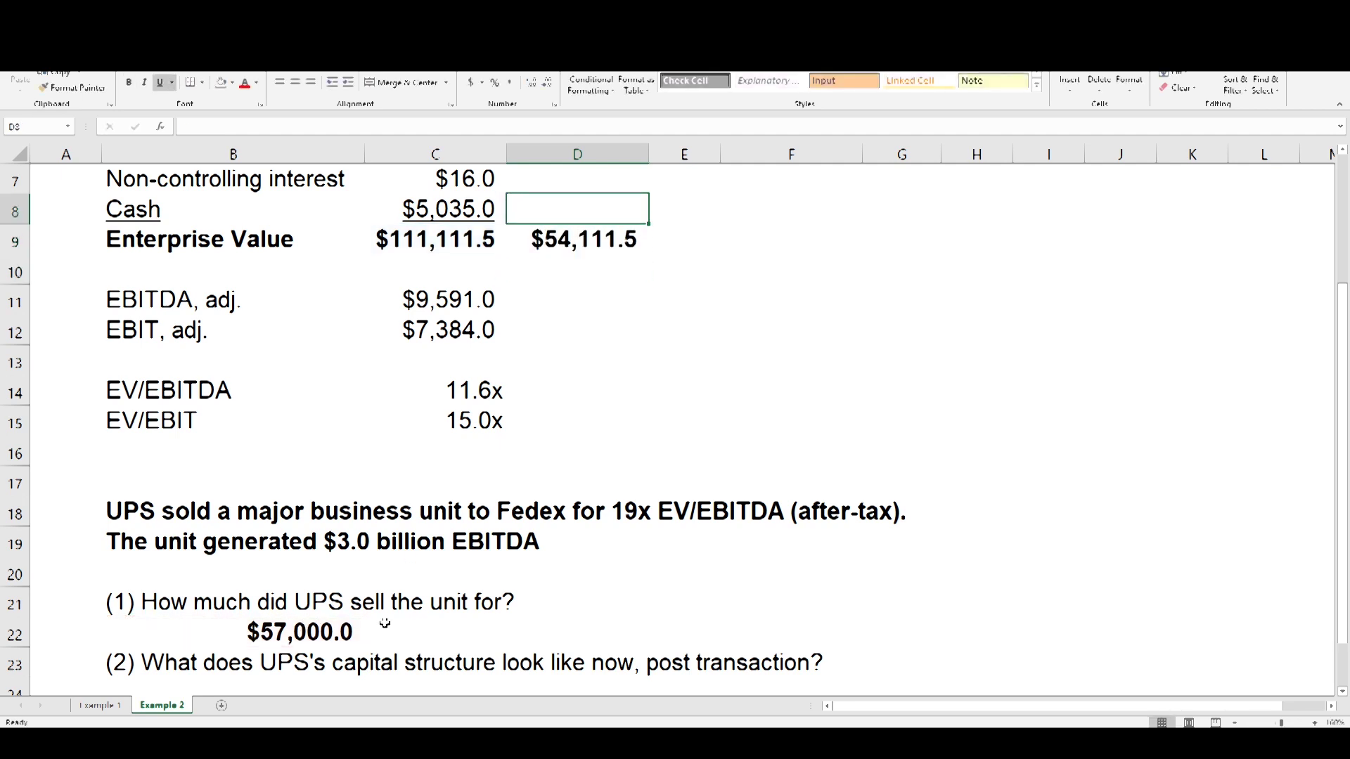
text(+)
key(Left)
text(+)
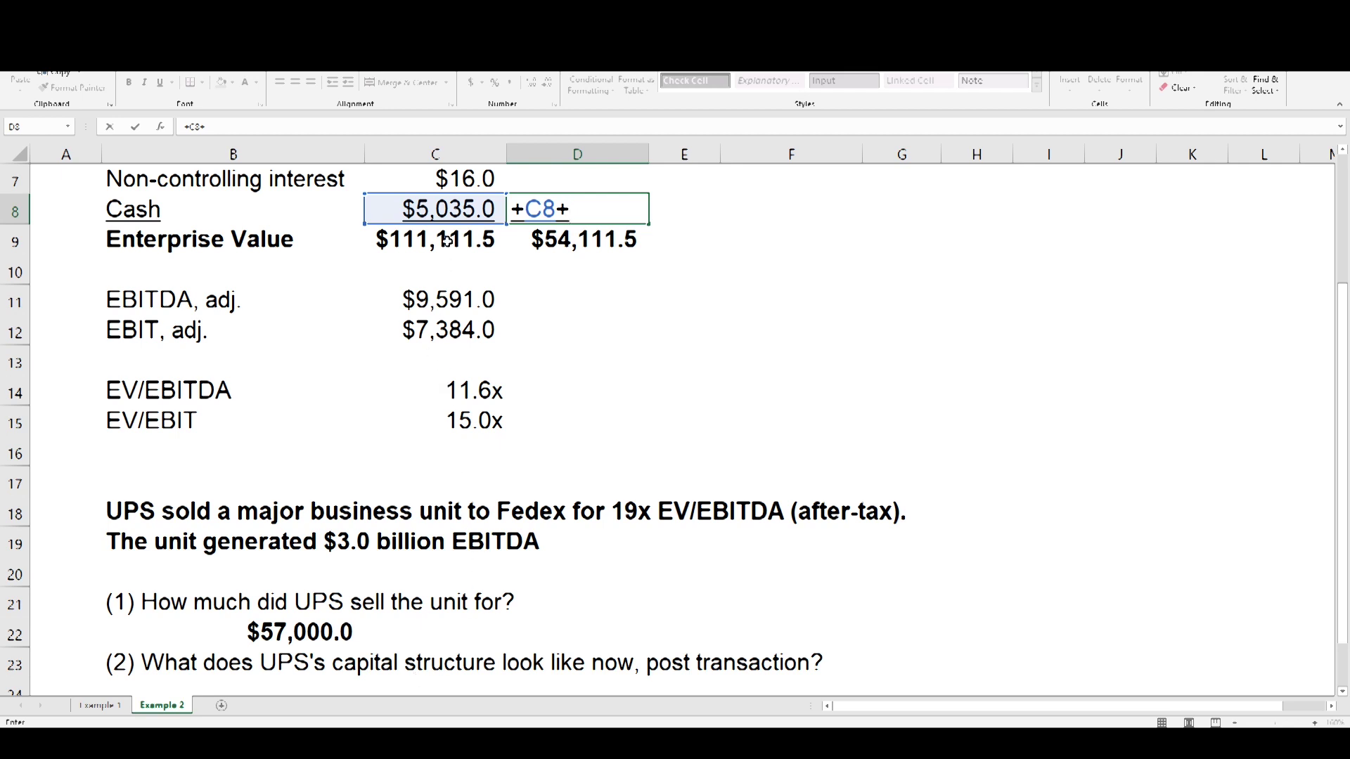
click(283, 631)
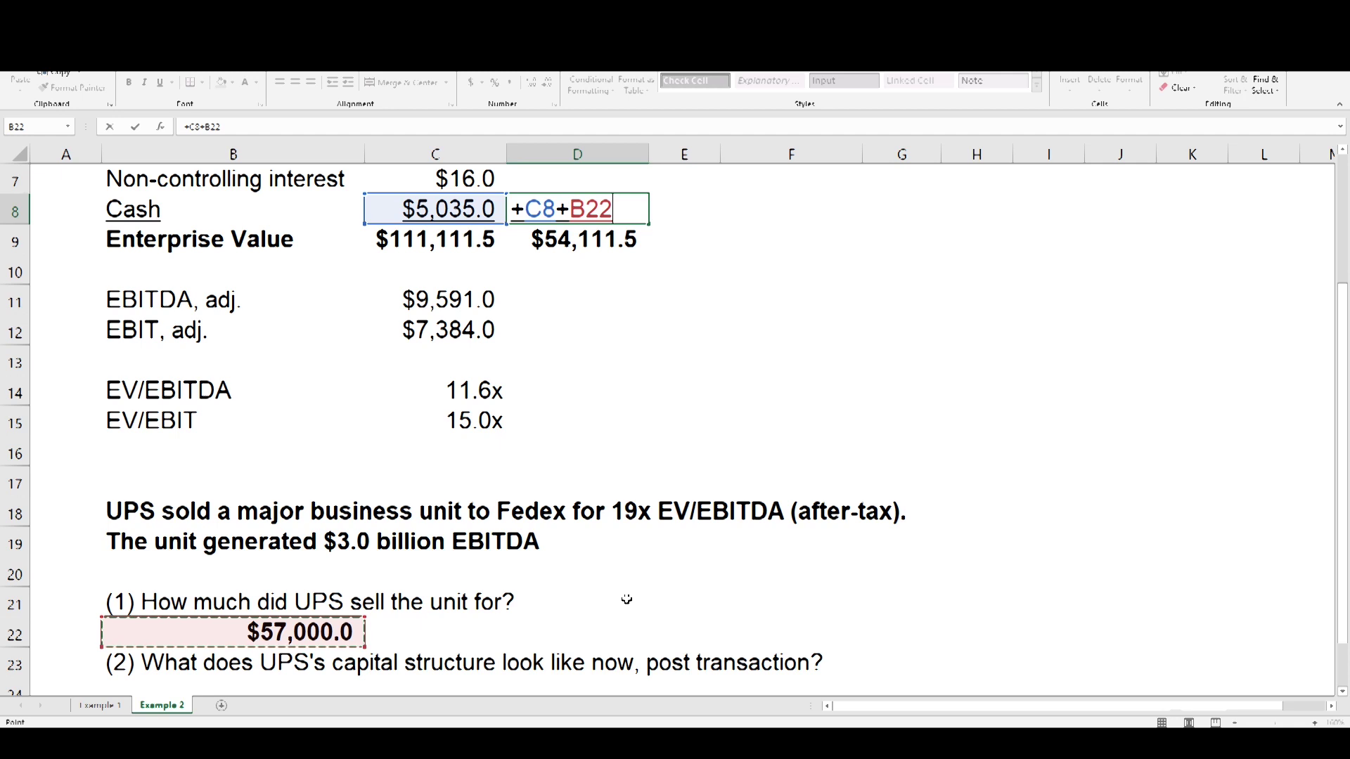
key(Return)
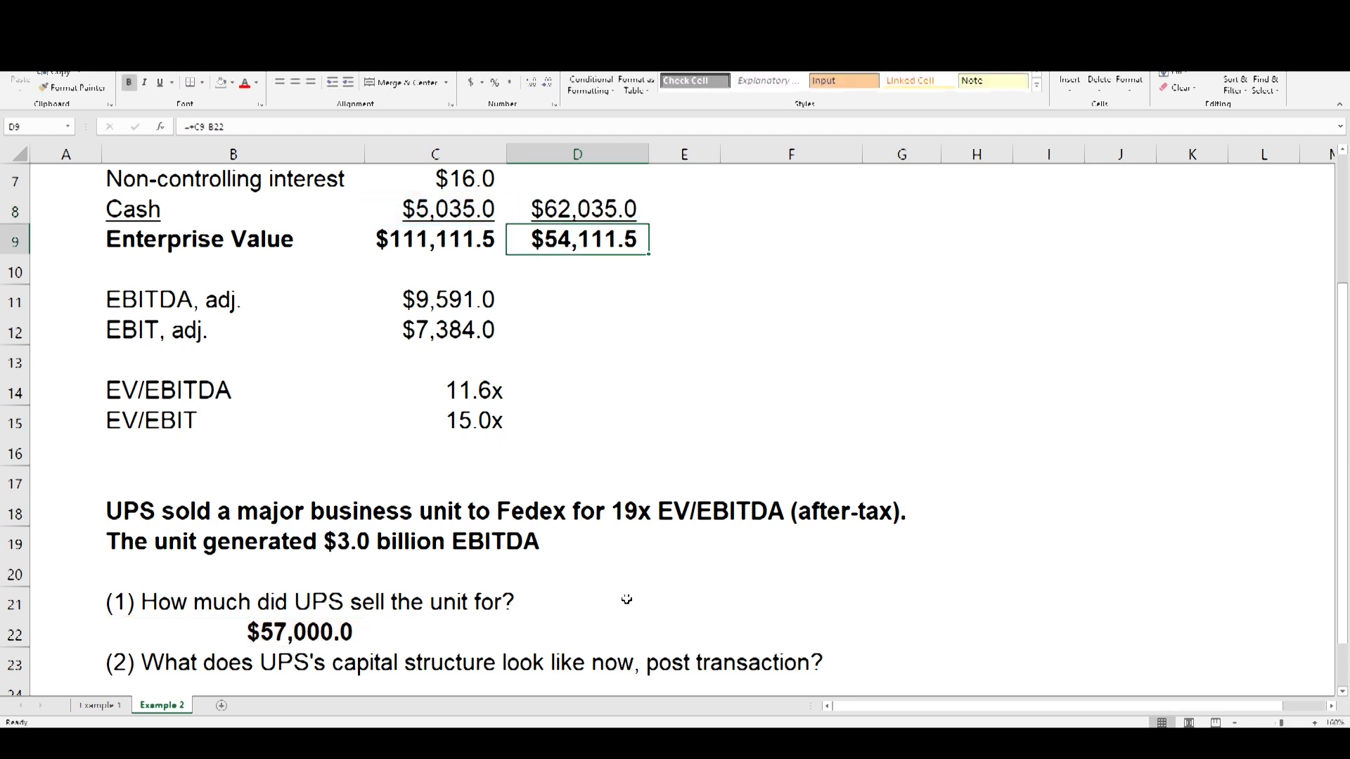
Carry Non-controlling interest and Total debt over to D7 and D6 with the formulas +C7 and +C6.
scroll(636, 251, up, 2)
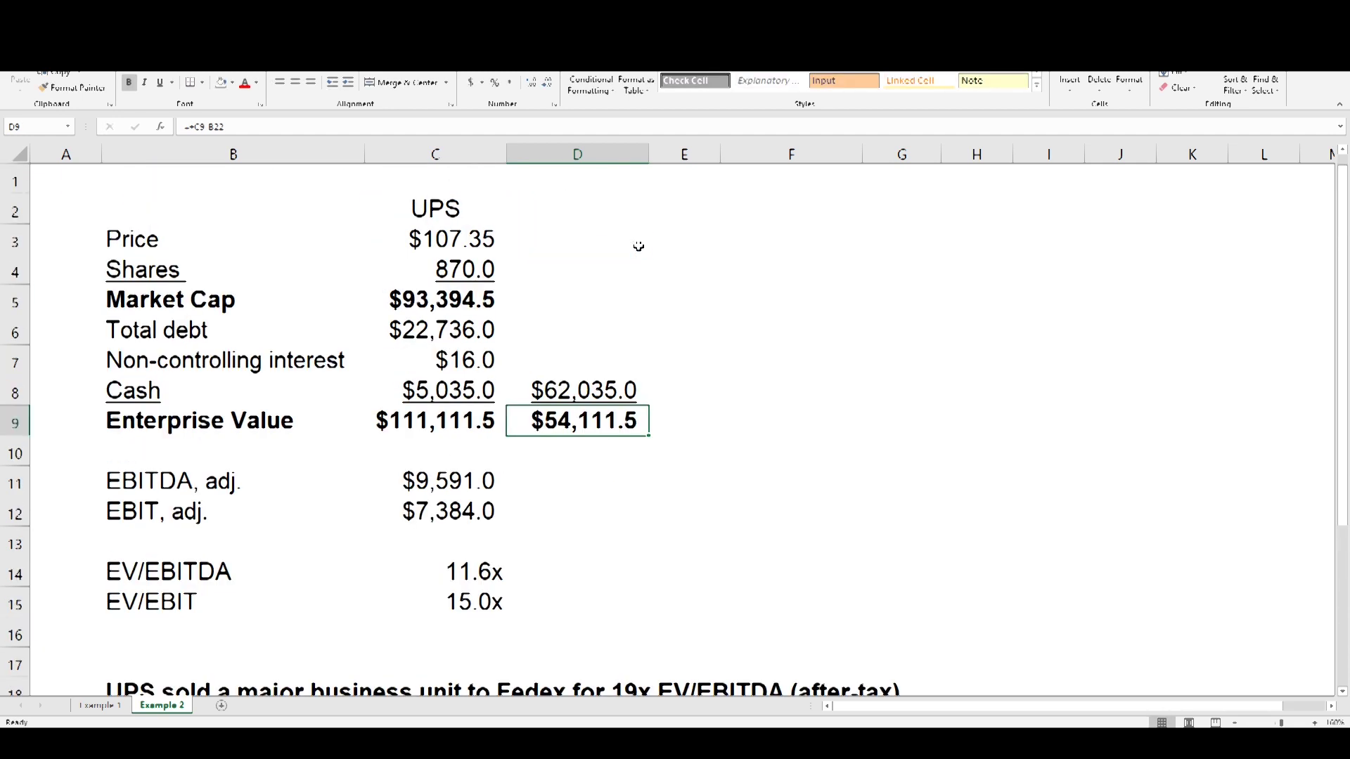
click(589, 367)
text(+)
key(Left)
key(Return)
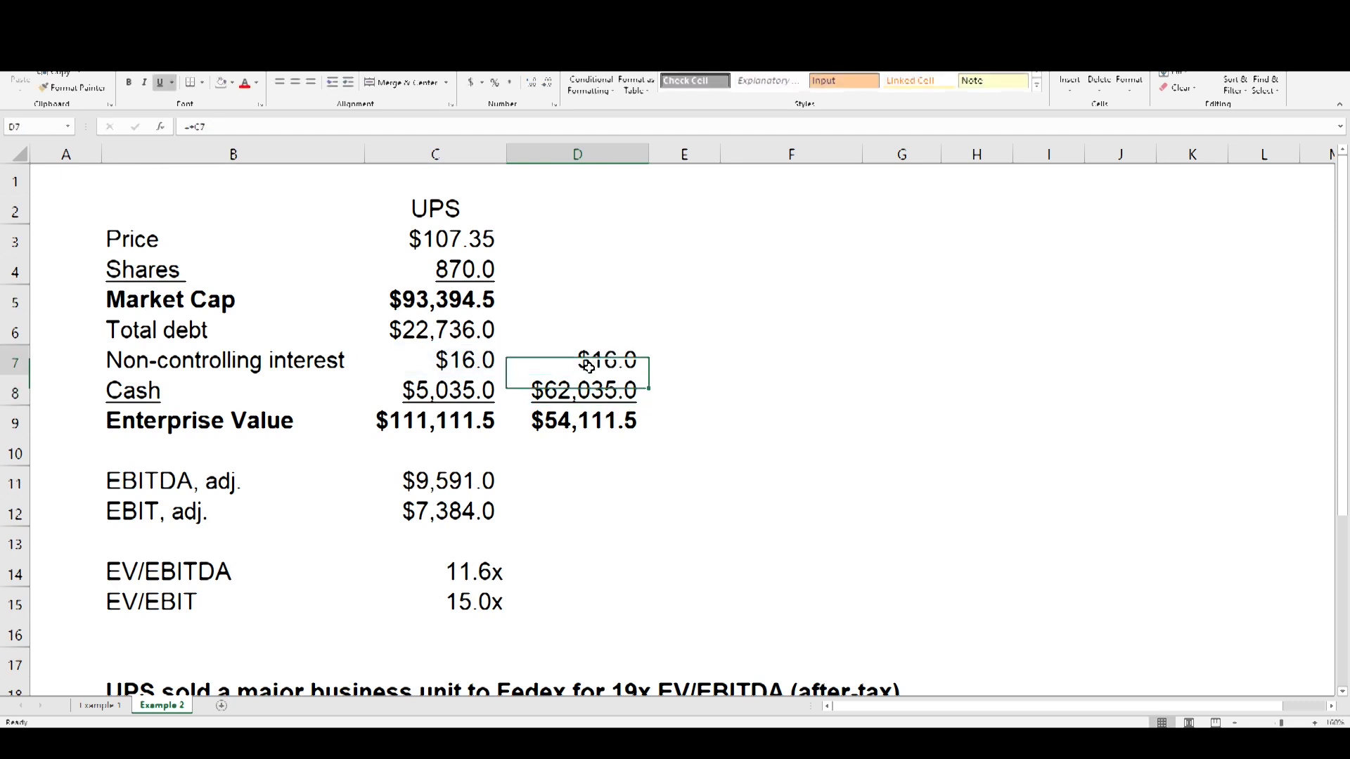
key(Up)
key(Up)
text(+)
key(Left)
key(Return)
Calculate the post-transaction Market Cap in D5 as Enterprise Value plus Cash minus Non-controlling interest and Total debt, all from column D.
key(Up)
key(Up)
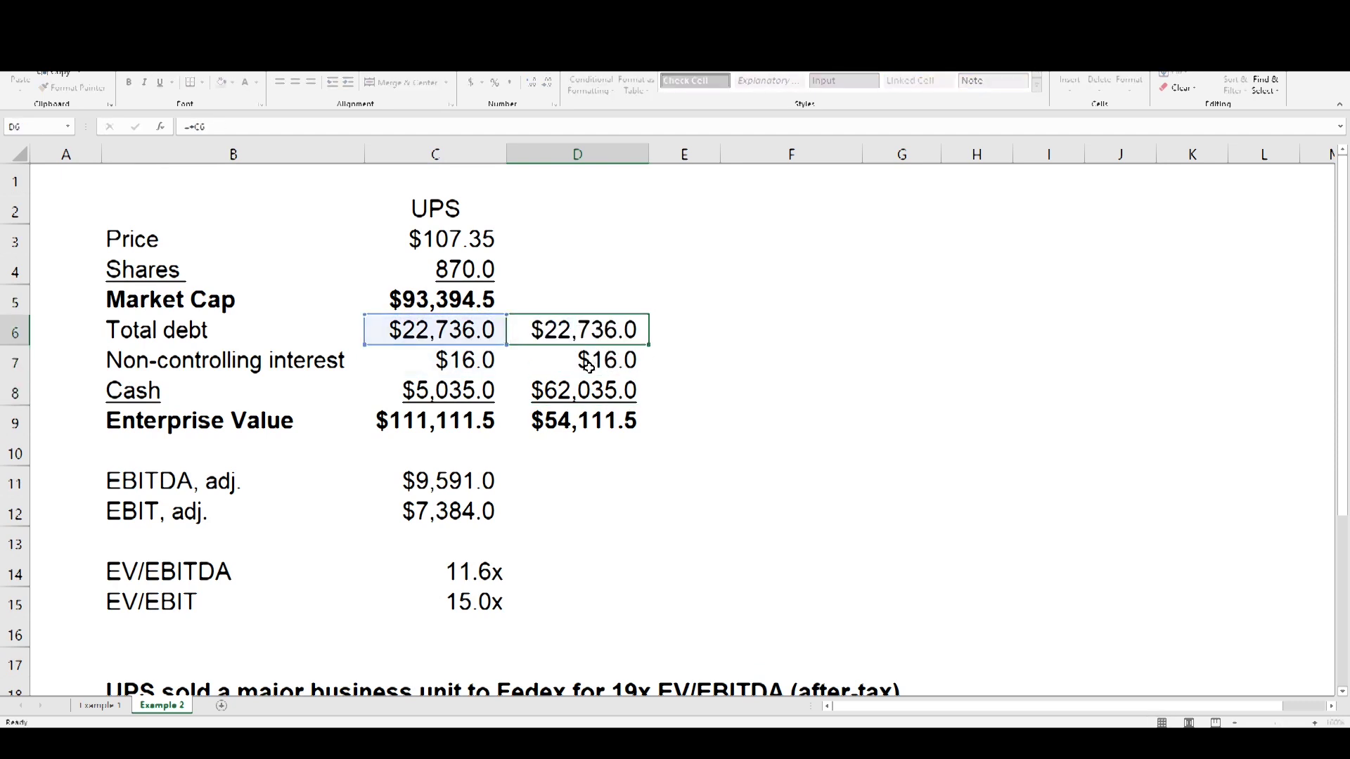
text(+)
key(Down)
key(Down)
key(Down)
key(Down)
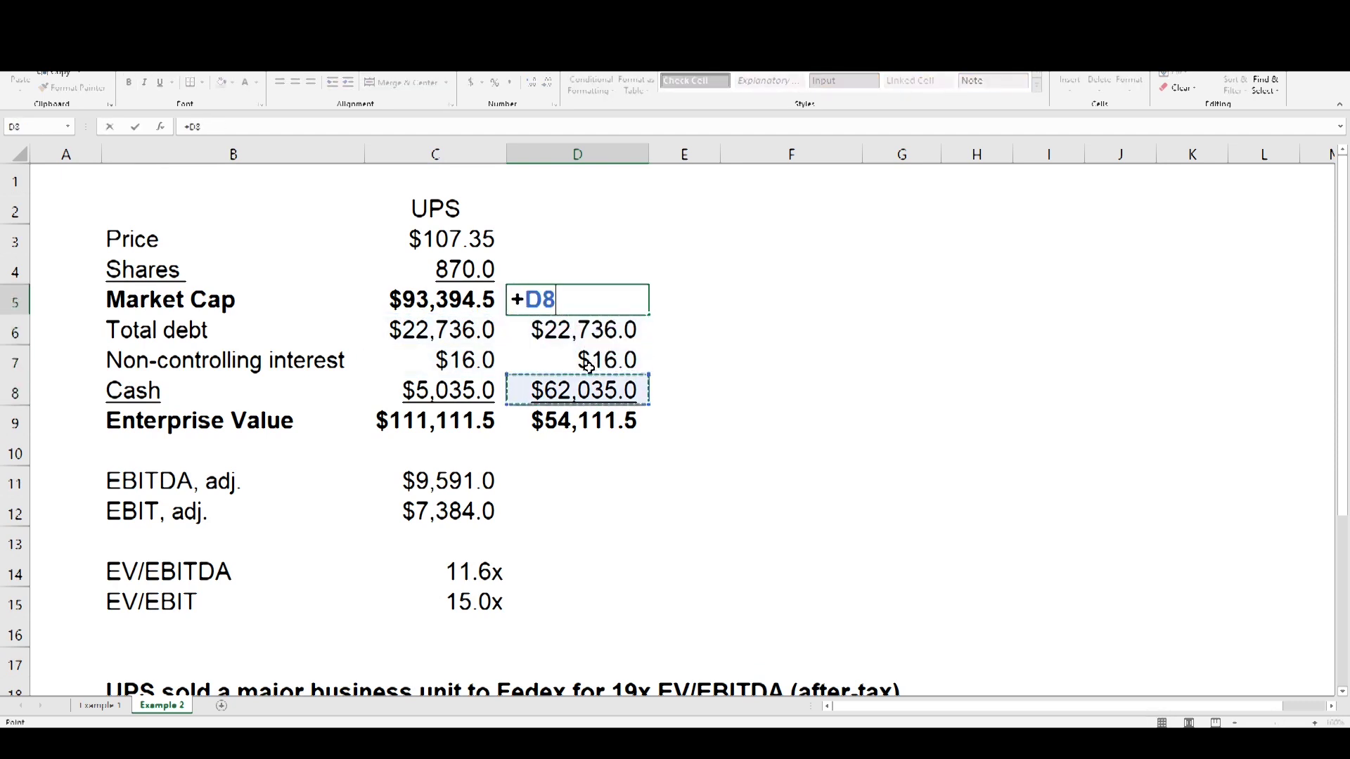
text(+)
key(Down)
key(Down)
key(Down)
text(-)
key(Down)
text(-)
key(Down)
key(Down)
key(Return)
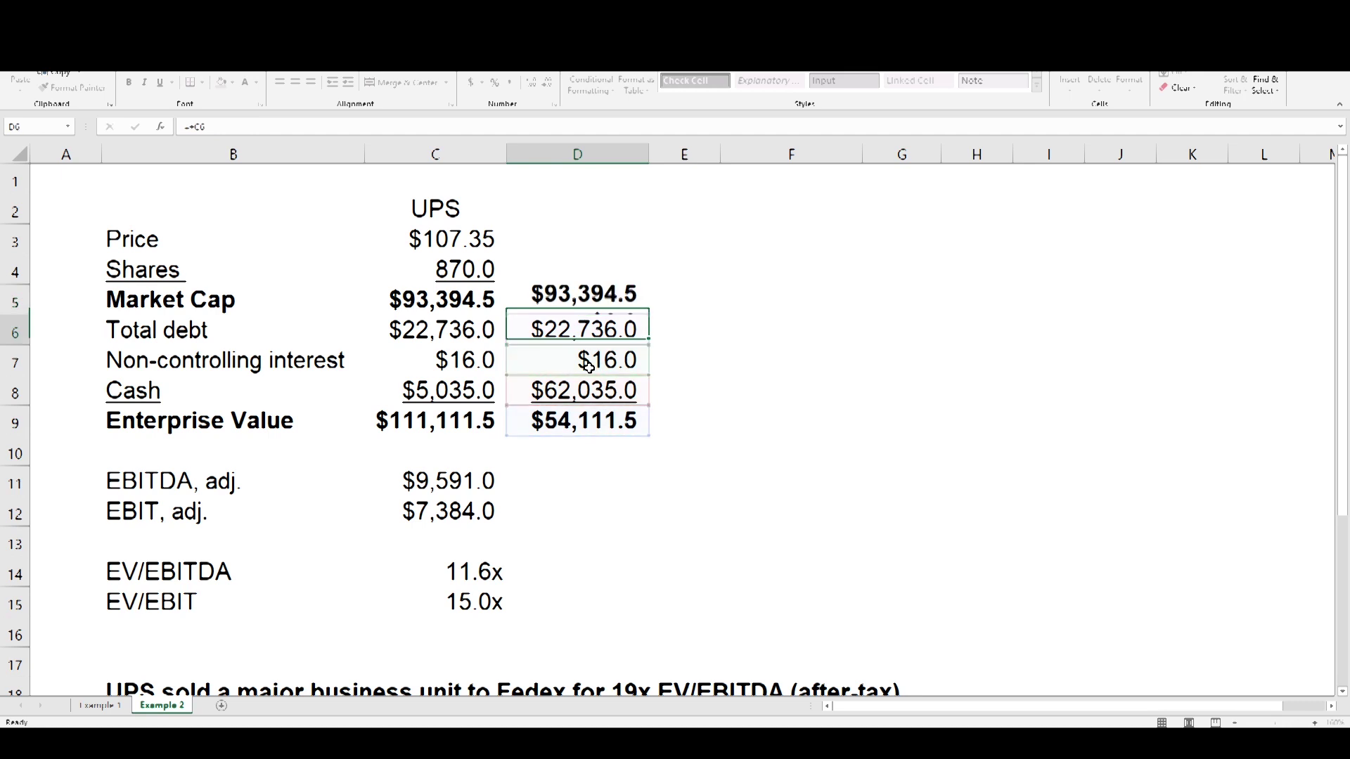
key(Up)
key(F2)
key(Return)
Carry the share count over to D4 with the formula +C4.
key(Up)
key(Up)
text(+)
key(Left)
key(Return)
Calculate the post-transaction share Price in D3 by dividing Market Cap by Shares with the formula +D5/D4.
key(Up)
key(Up)
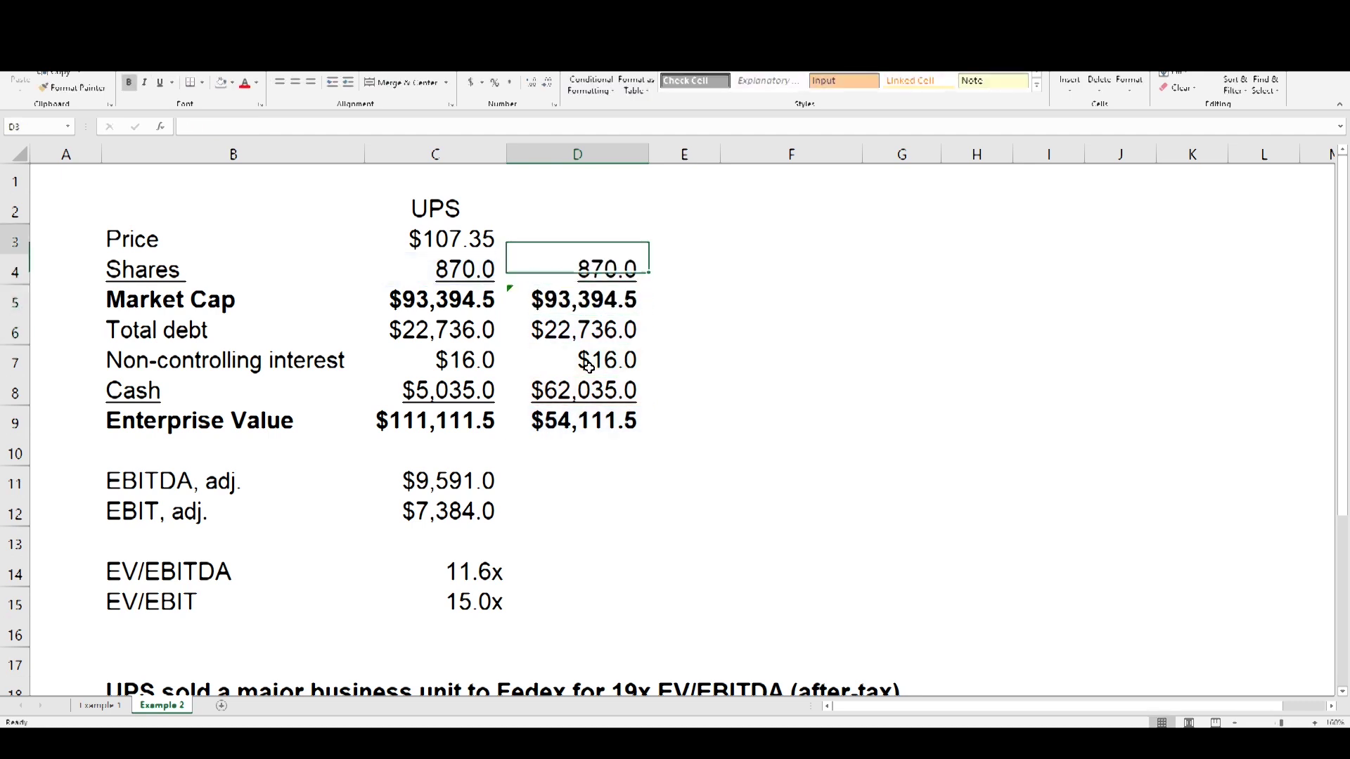
text(+)
key(Down)
key(Down)
text(/)
key(Up)
key(Return)
key(Up)
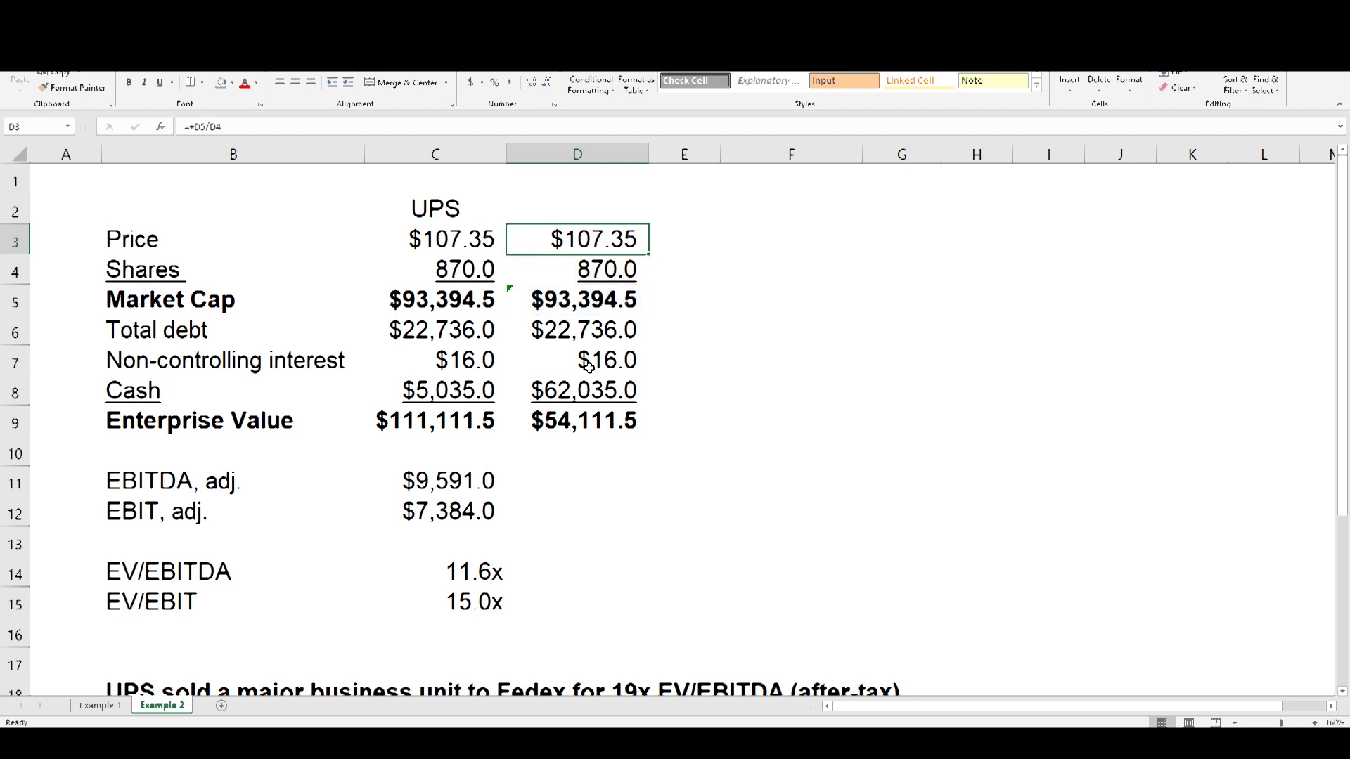
Calculate the post-transaction EBITDA, adj. in D11 by removing the sold unit's EBITDA with the formula +C11-3000.
key(Down)
key(Down)
key(Down)
key(Down)
key(Down)
key(Down)
key(Down)
key(Down)
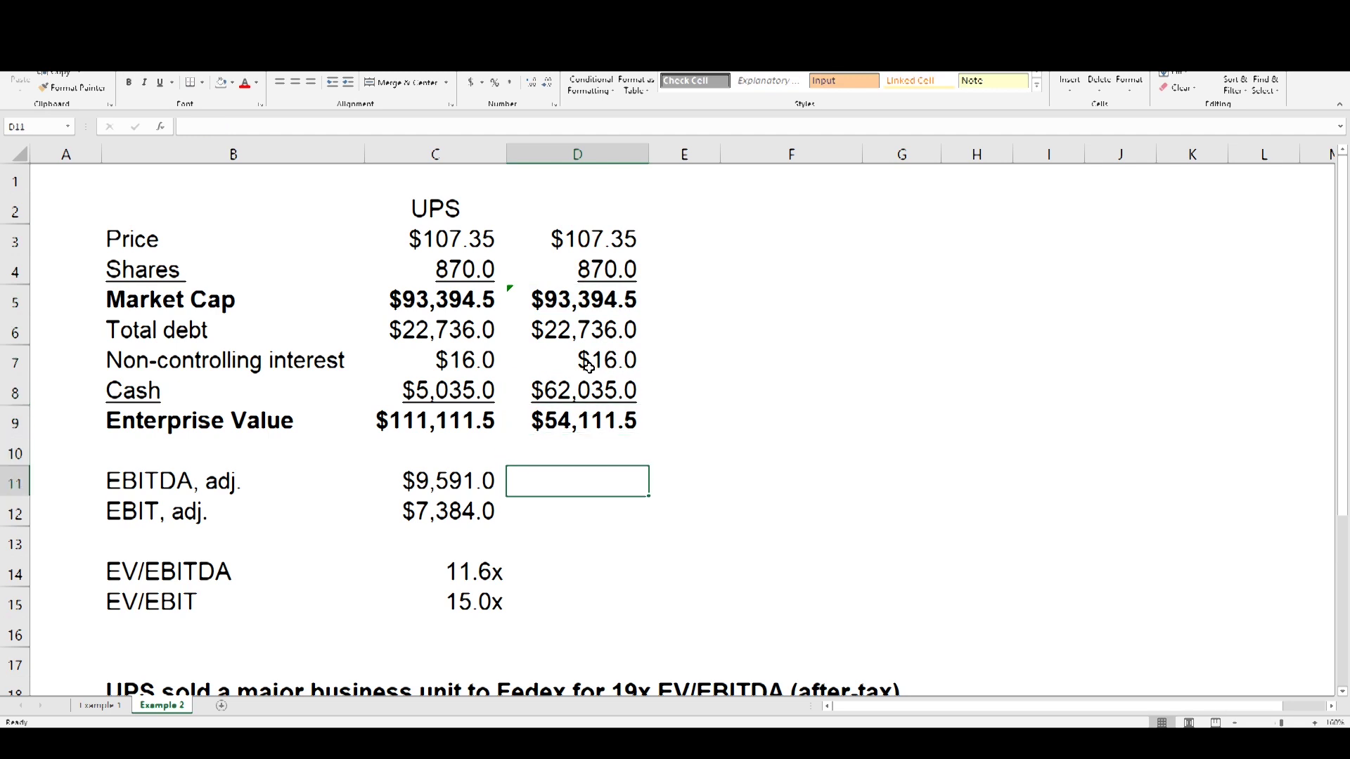
text(+)
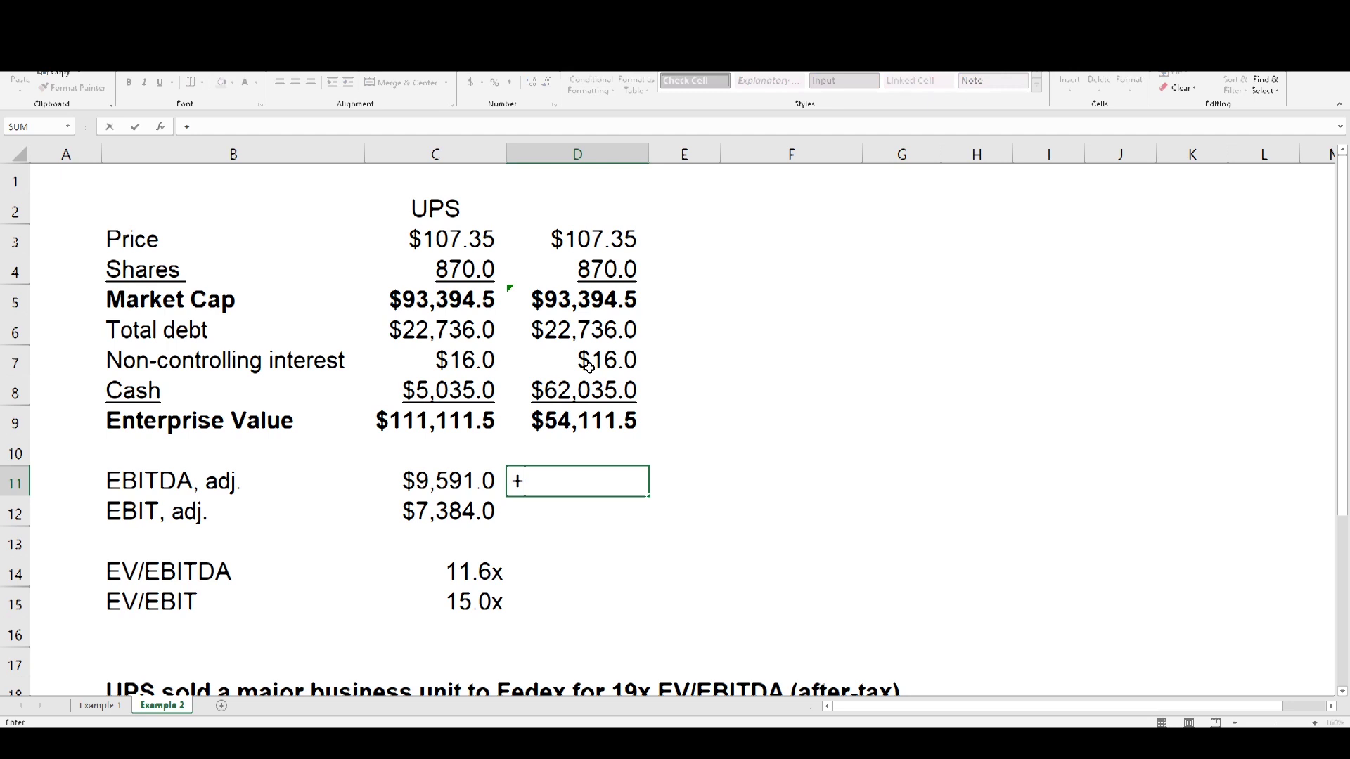
key(Left)
text(-3000)
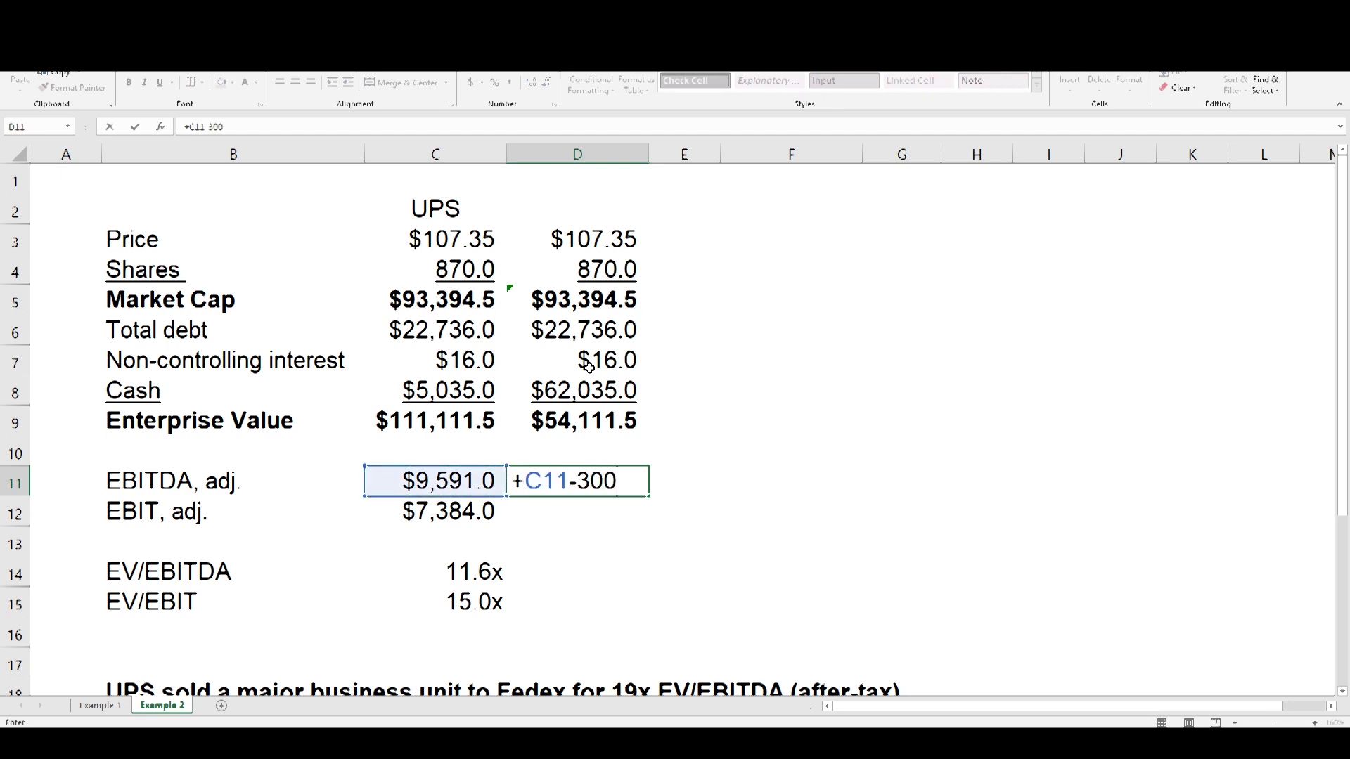
key(Return)
Copy the EV/EBITDA formula from C14 to D14 for the post-transaction column.
key(Down)
key(Down)
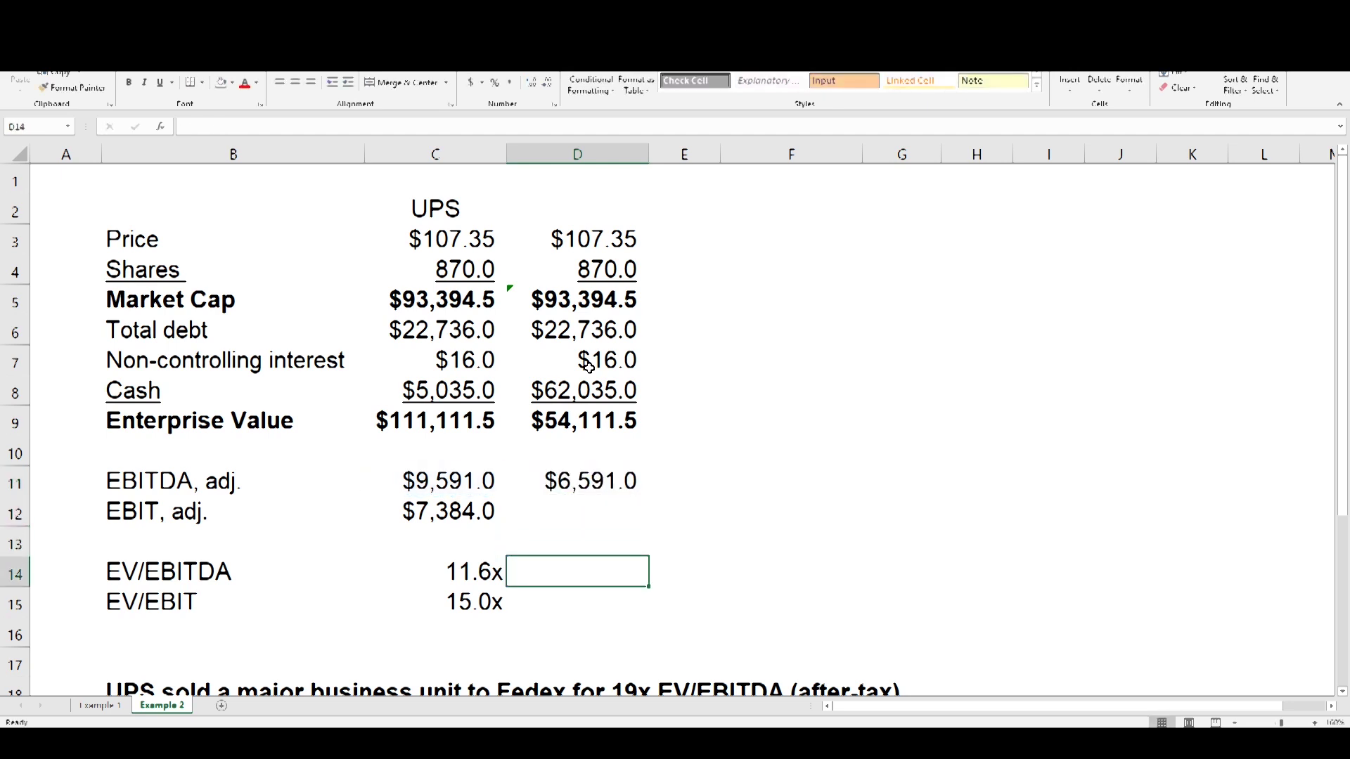
key(Left)
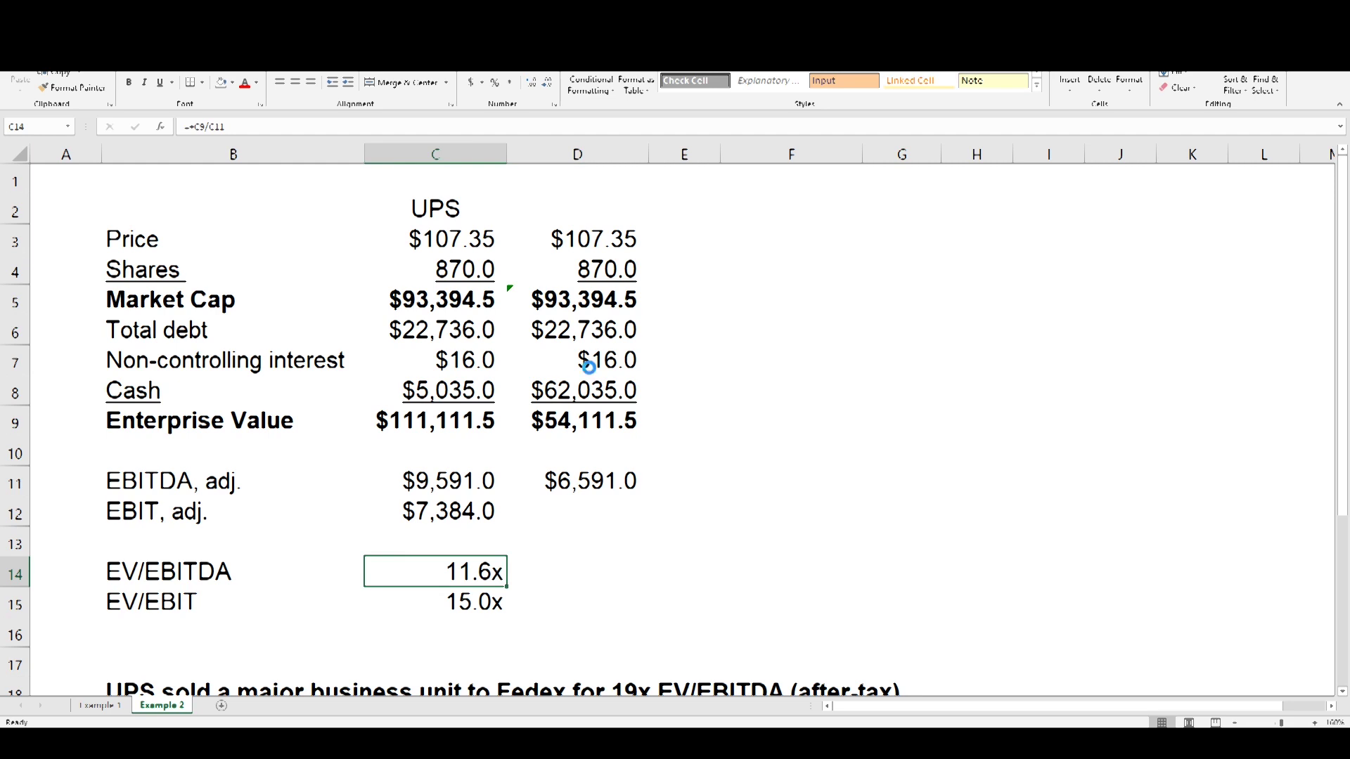
key(ctrl+c)
key(Right)
key(ctrl+v)
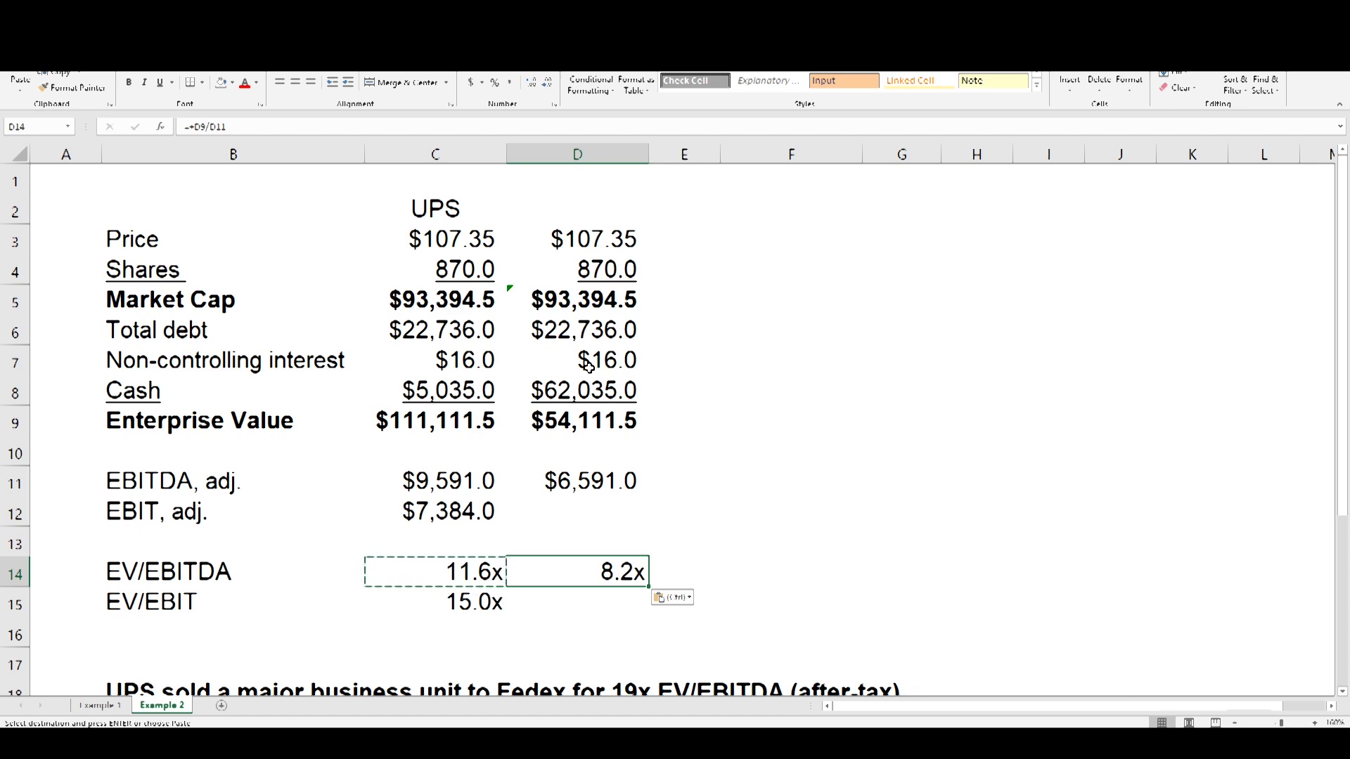
Read question (3) about the implied share price at unchanged multiples and compare it with the figures above.
scroll(589, 365, down, 4)
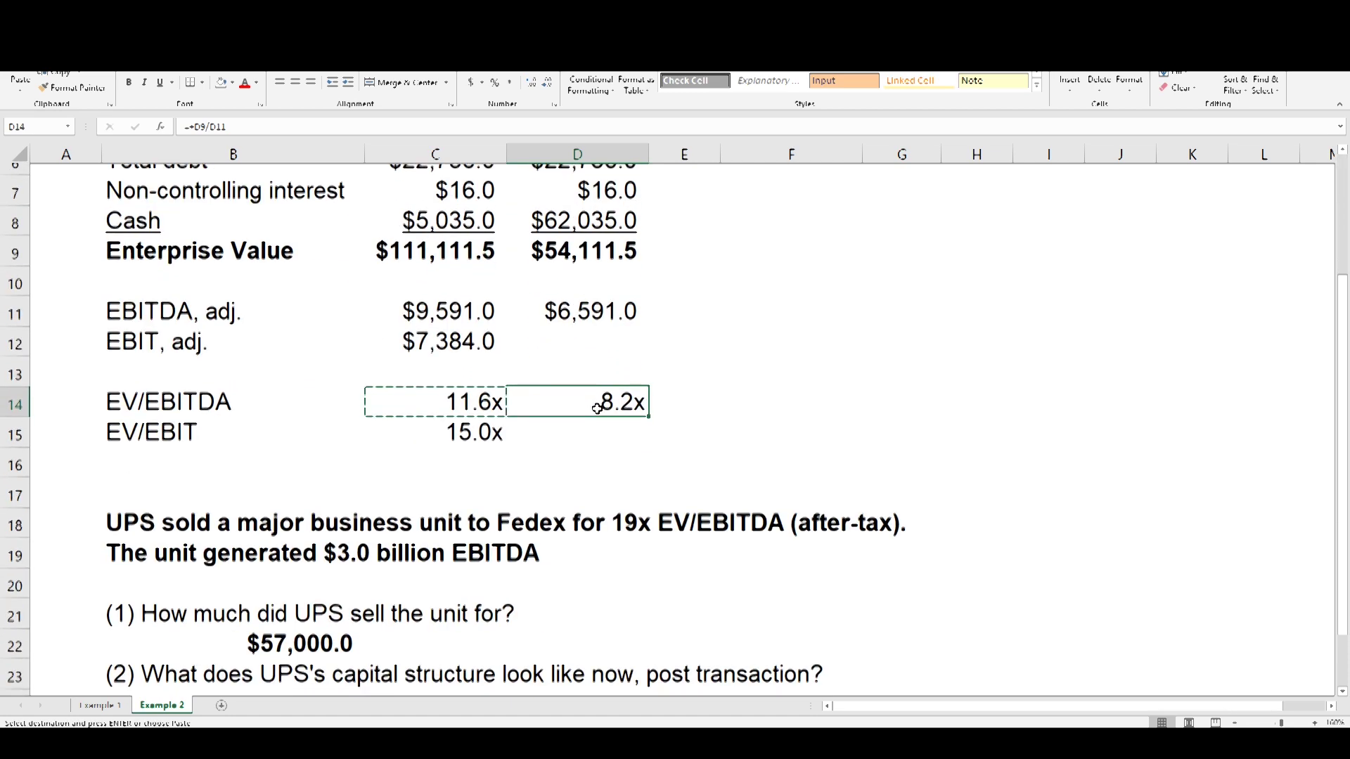
click(331, 545)
click(301, 575)
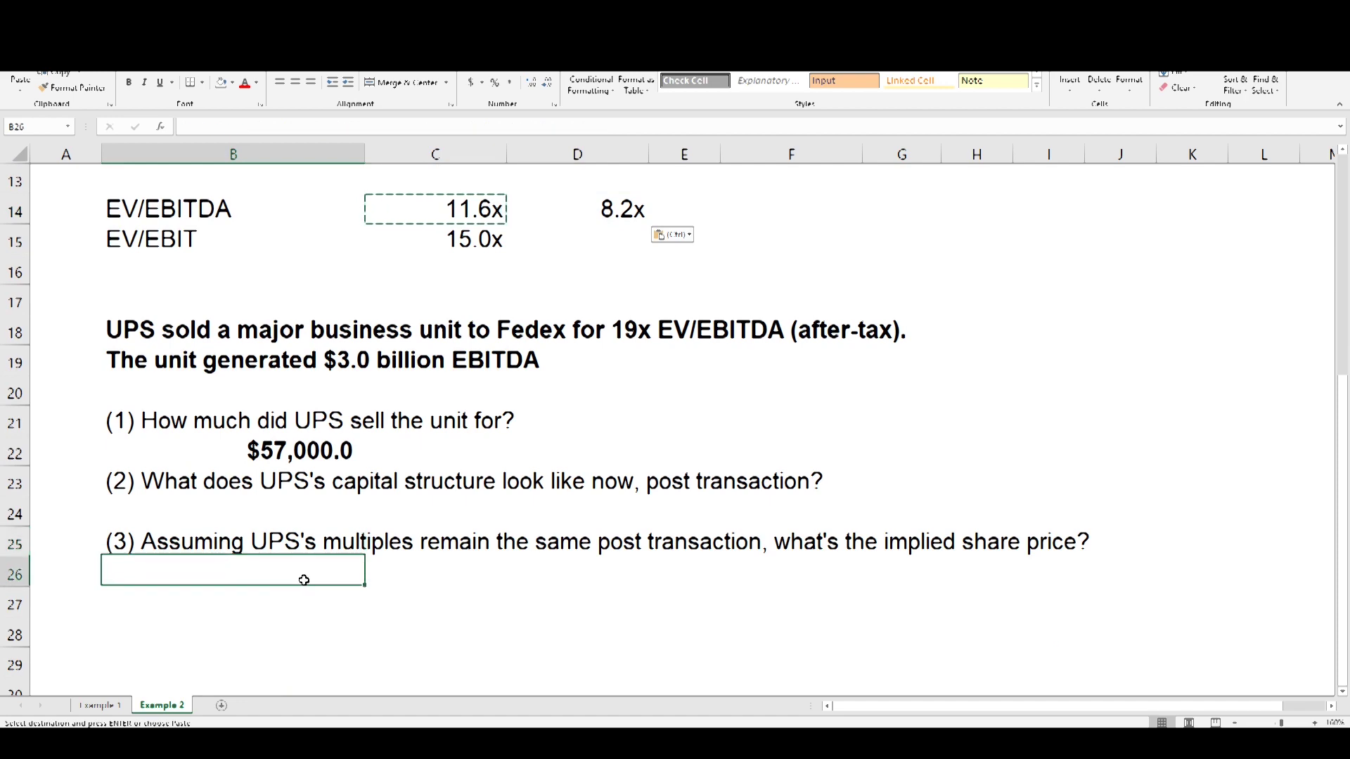
scroll(599, 594, up, 1)
scroll(605, 596, up, 1)
scroll(611, 598, down, 1)
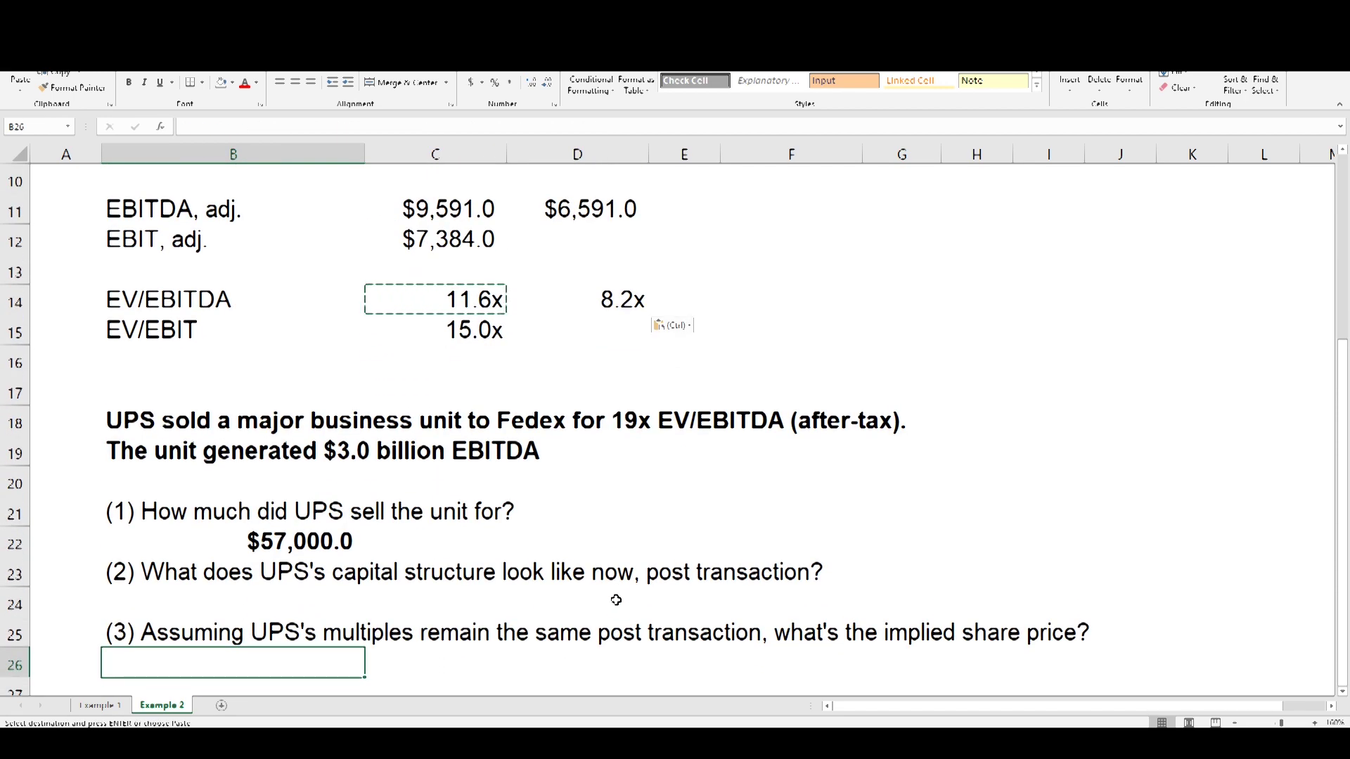
scroll(629, 596, up, 2)
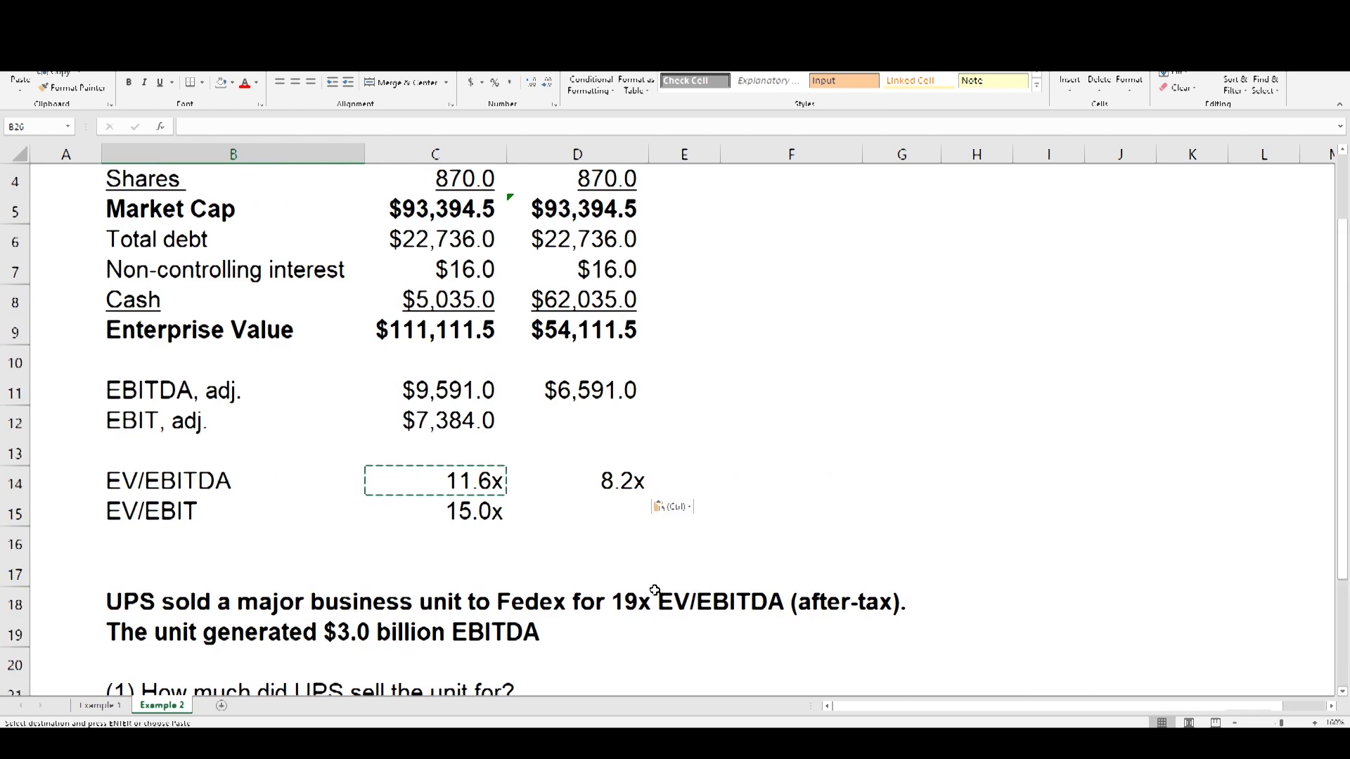
scroll(703, 618, up, 1)
Start the implied valuation column by linking F14 to the original EV/EBITDA multiple with the formula +C14.
click(774, 561)
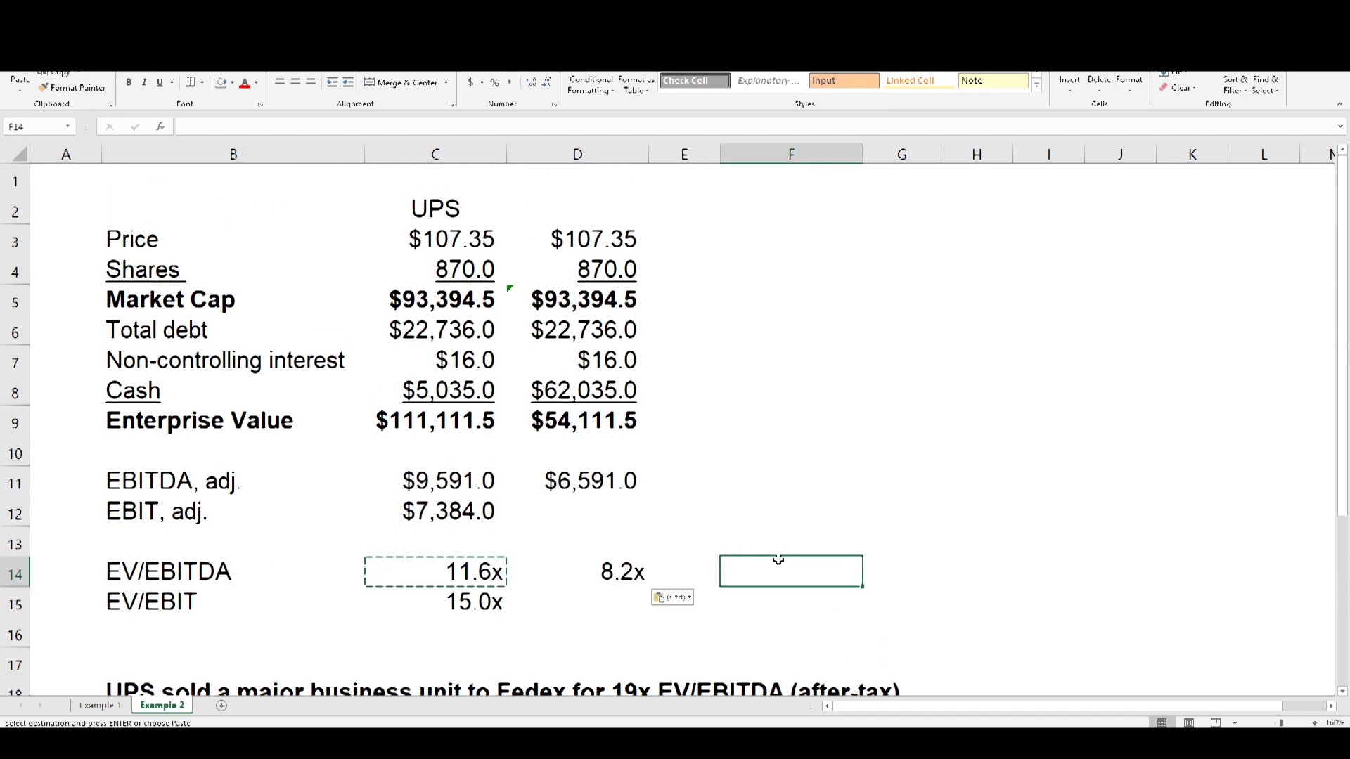
text(+)
key(Left)
key(Left)
key(Left)
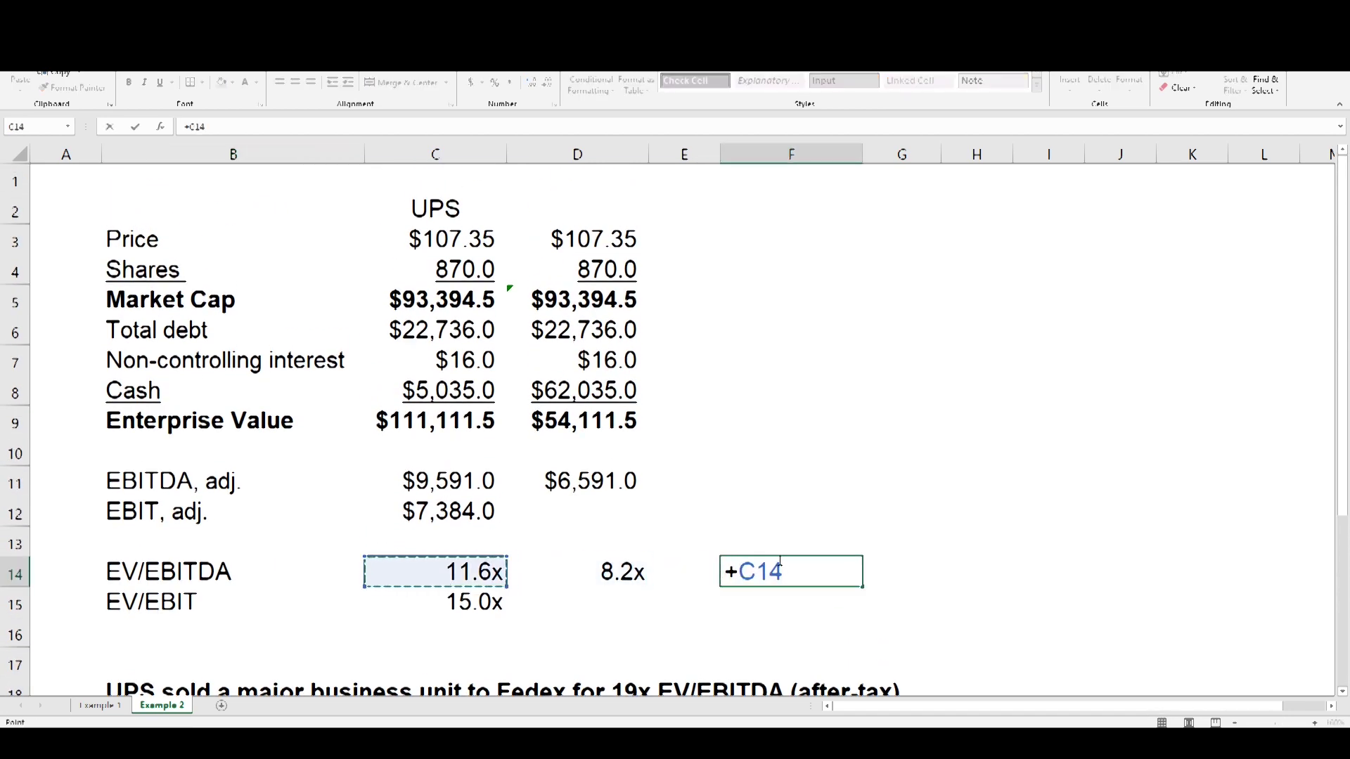
key(Return)
Bring the post-transaction EBITDA, adj. into F11 with the formula +D11.
key(Up)
key(Up)
key(Up)
key(Up)
text(+)
key(Left)
key(Left)
key(Return)
key(Up)
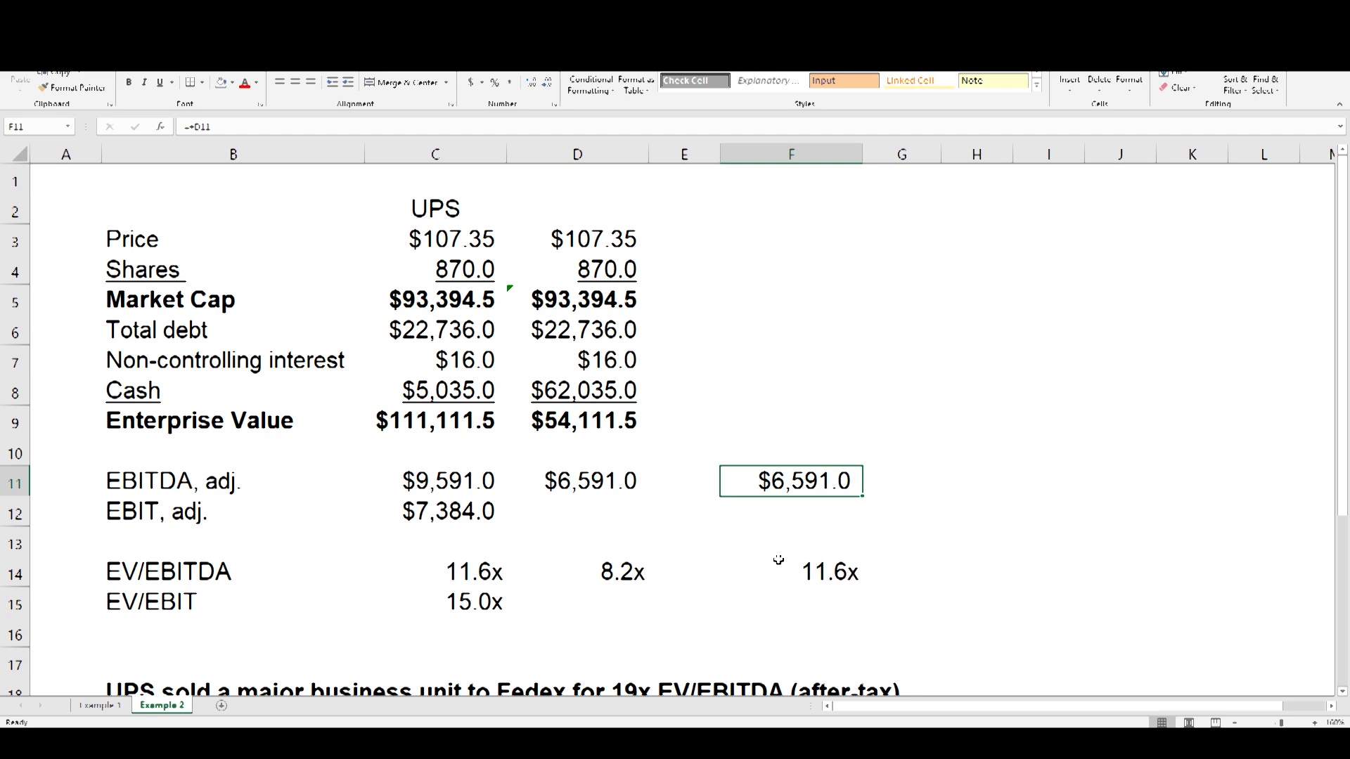
Calculate the implied enterprise value in F9 as EBITDA times the EV/EBITDA multiple with the formula +F11*F14.
key(Up)
key(Up)
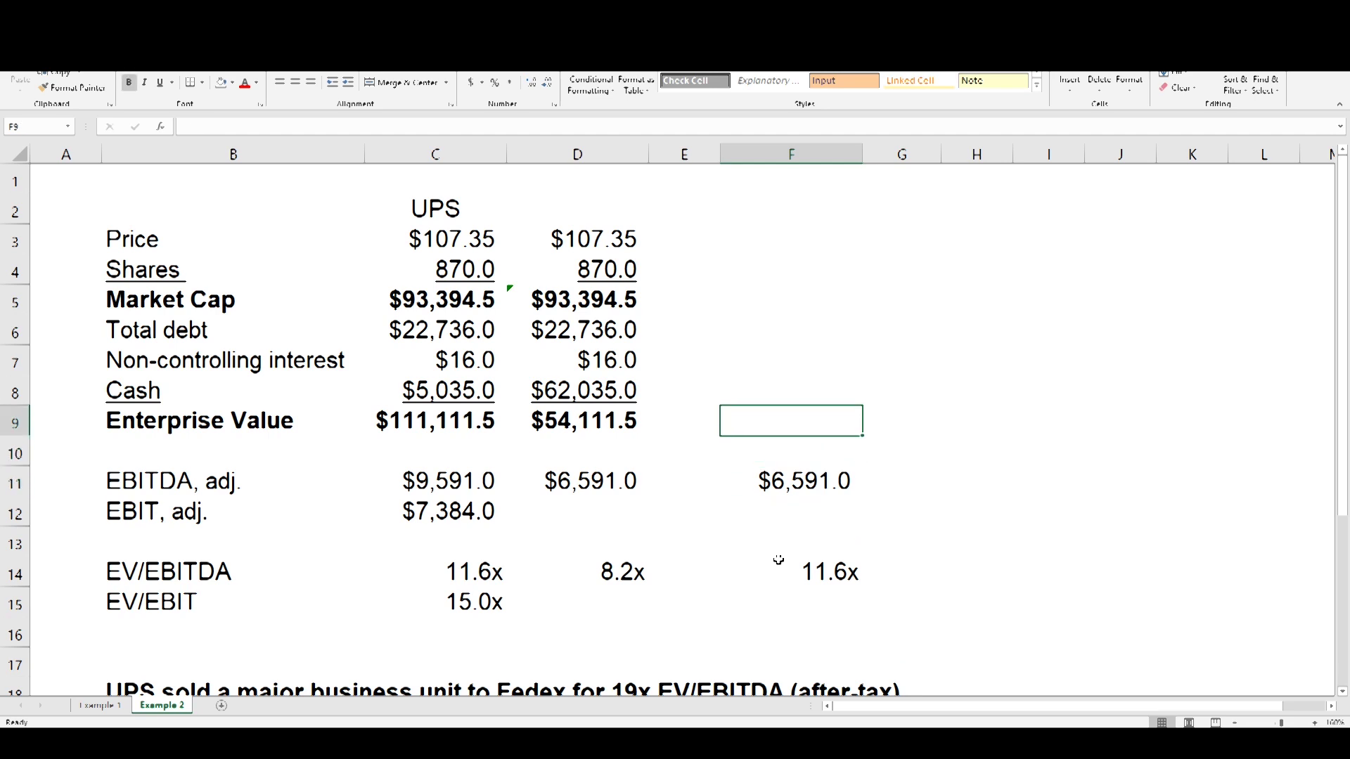
text(+)
key(Down)
key(Down)
text(*)
key(Down)
key(Down)
key(Down)
key(Down)
key(Down)
key(ctrl+Return)
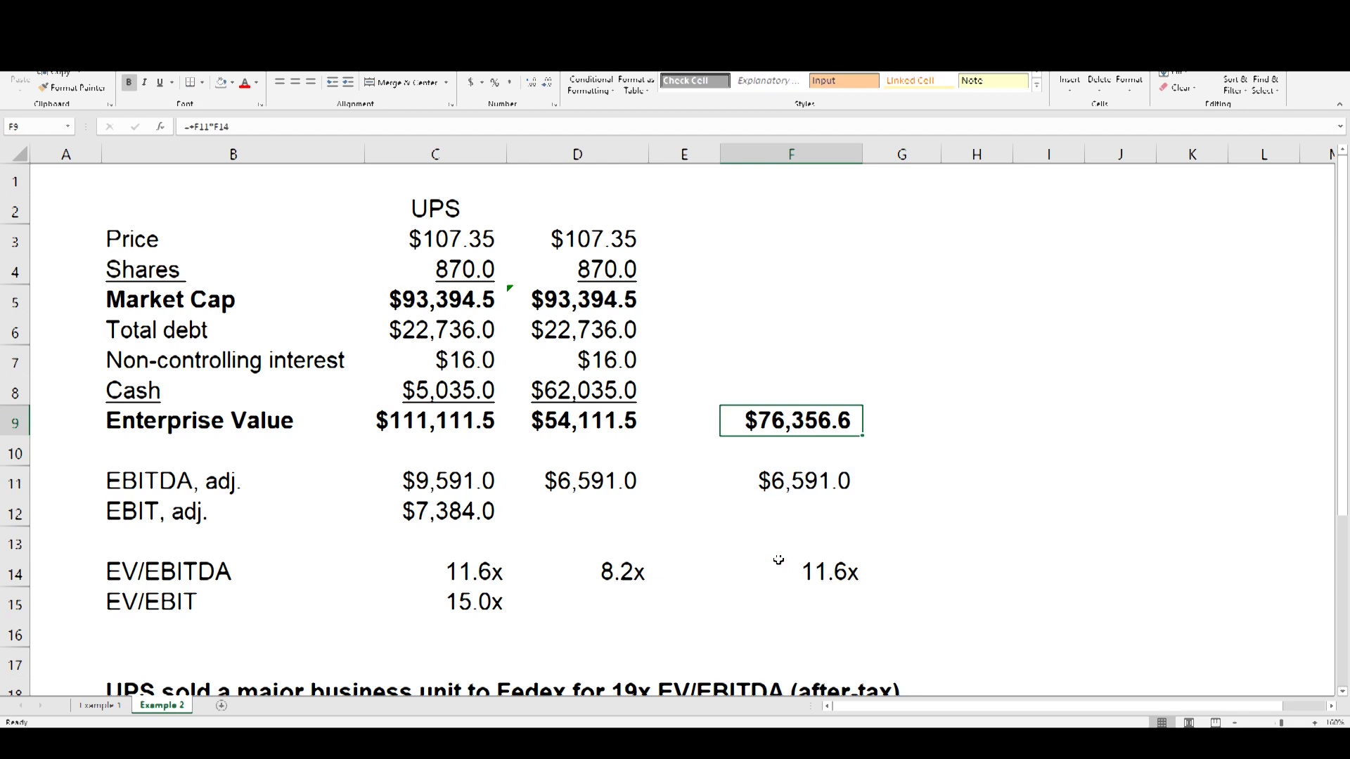
Link the implied column's cash in F8 to the post-transaction cash with the formula +D8.
key(Up)
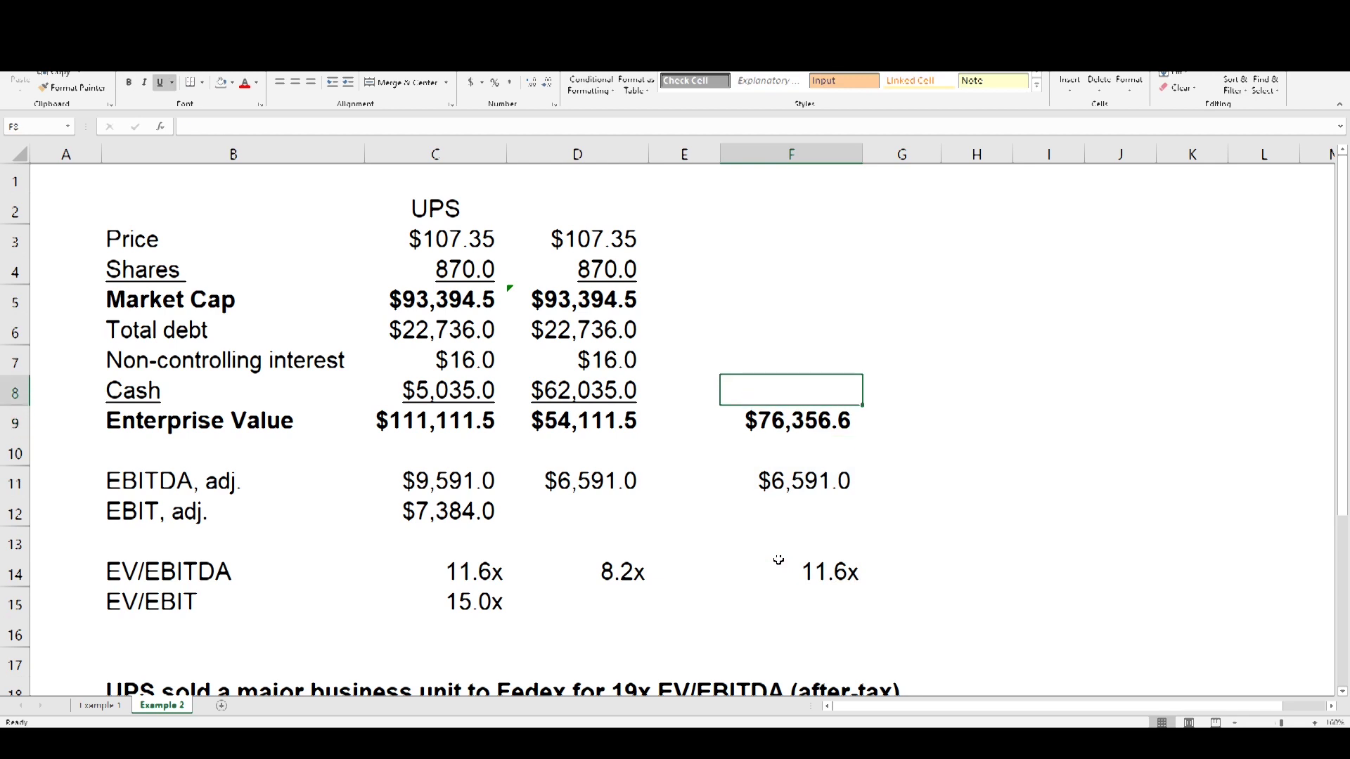
text(+)
key(Left)
key(Left)
key(Return)
Bring the post-transaction non-controlling interest into F7 with the formula +D7.
key(Up)
key(Up)
text(+)
key(Left)
key(Left)
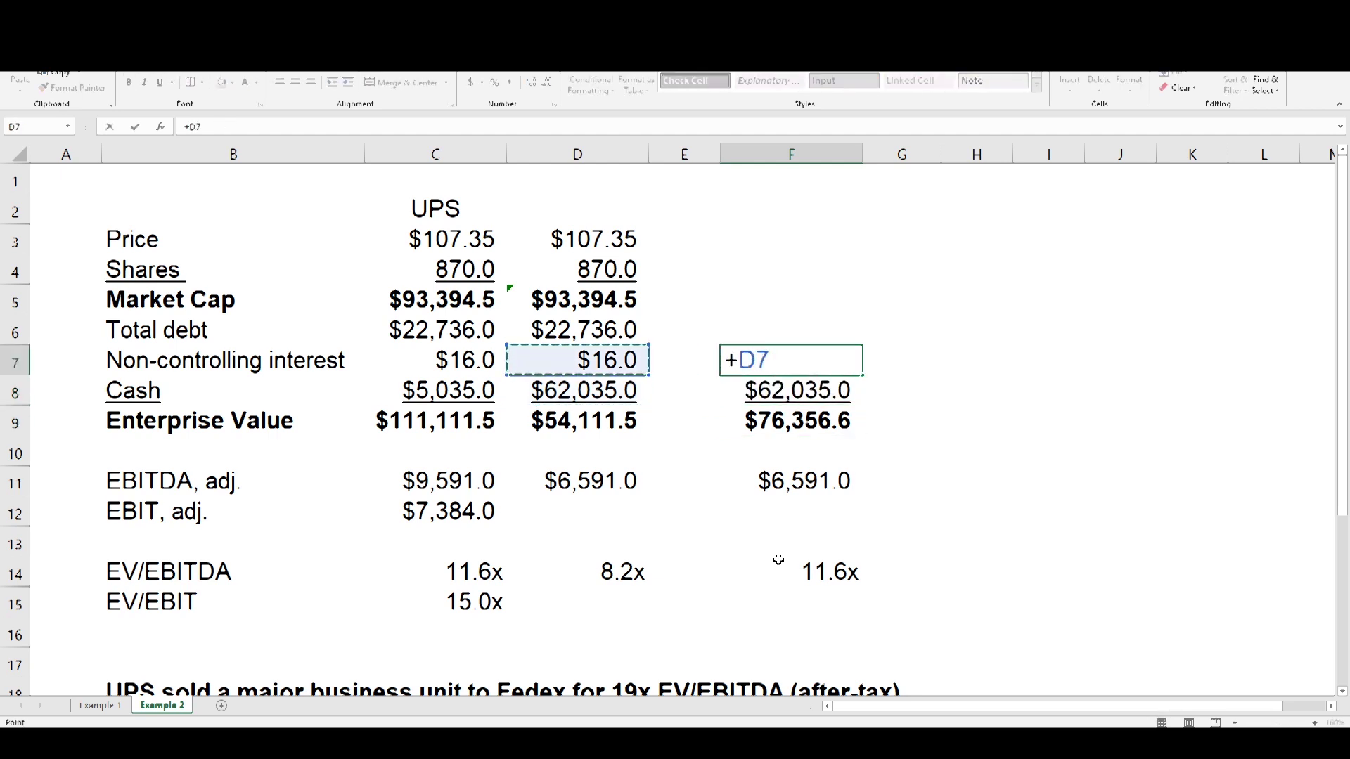
key(Return)
Bring the post-transaction total debt into F6 with the formula +D6.
key(Up)
key(Up)
text(+)
key(Left)
key(Left)
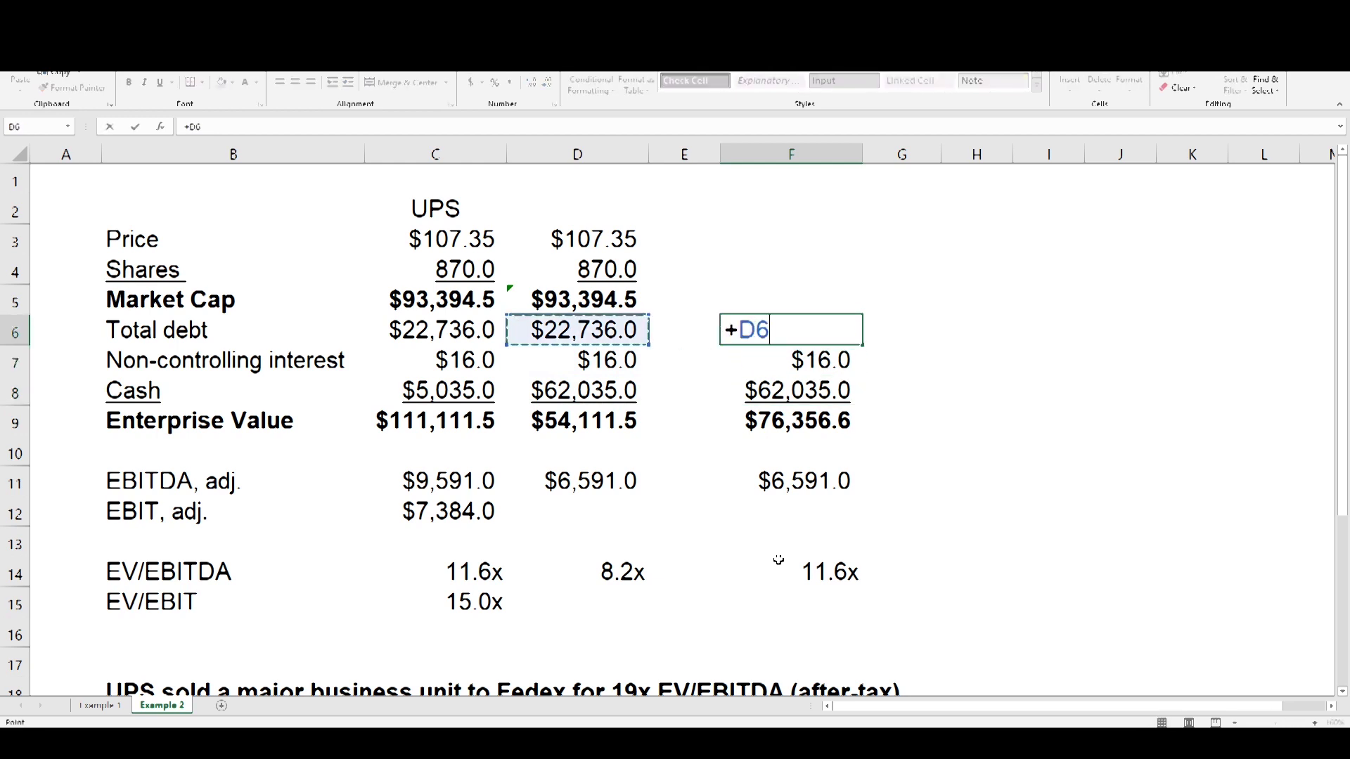
key(Return)
Back into the implied market cap in F5 from enterprise value, cash, debt and non-controlling interest with the formula +F9+F8-F6-F7.
key(Up)
key(Up)
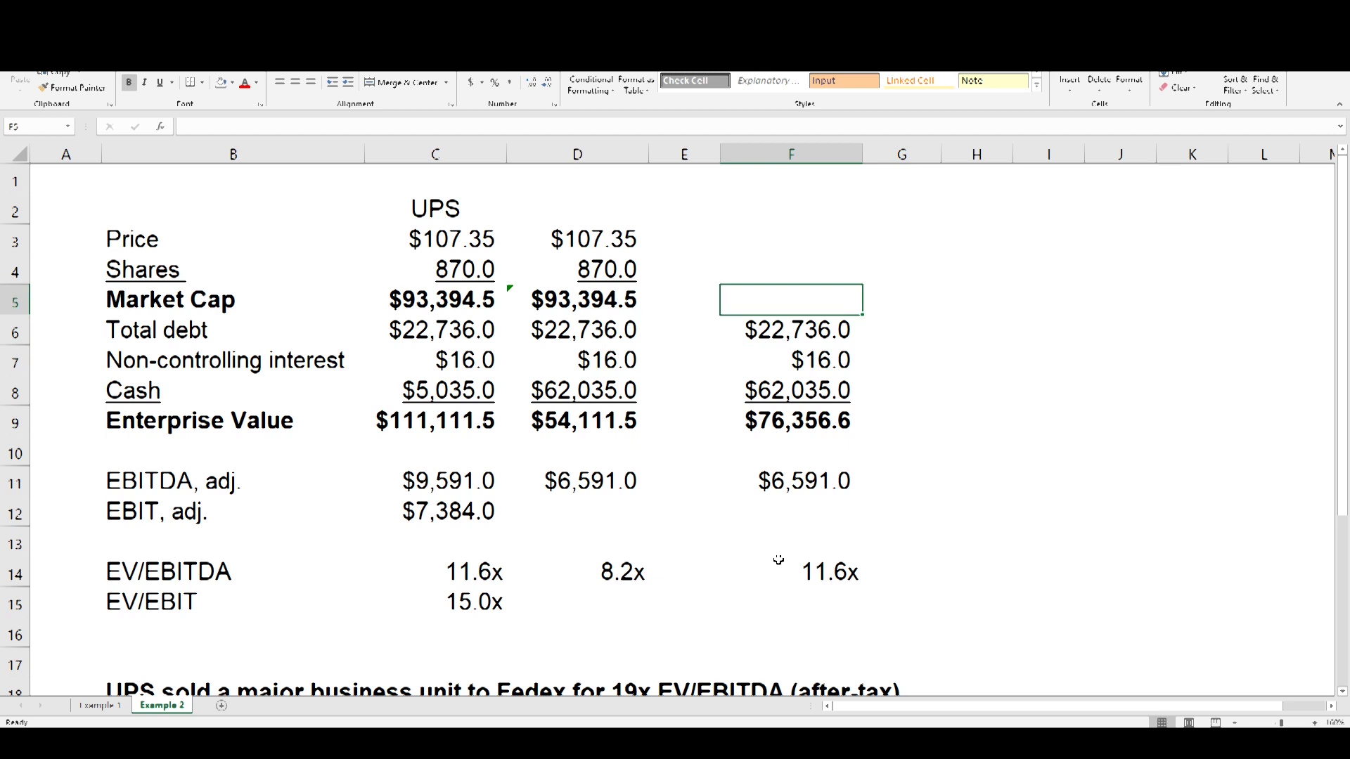
text(+)
key(Down)
key(Down)
key(Down)
key(Down)
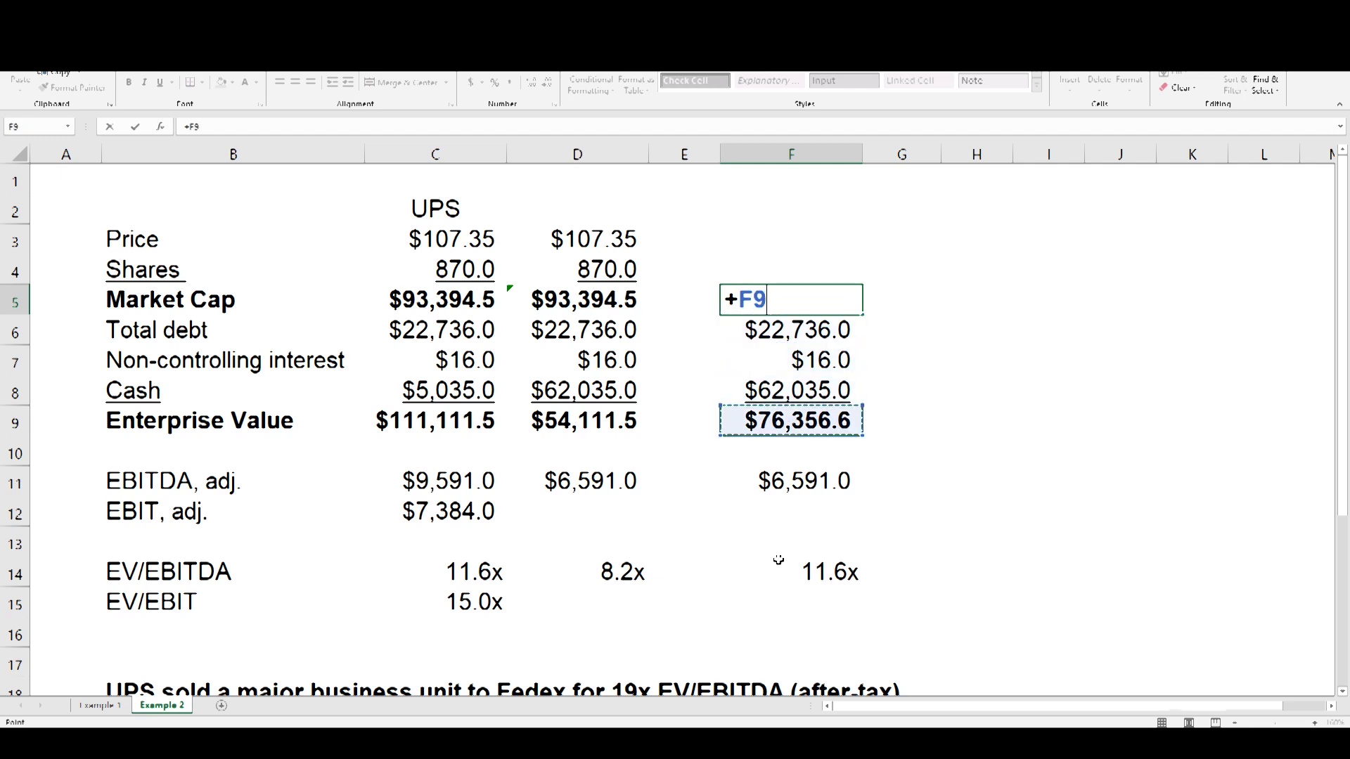
text(+)
key(Down)
key(Down)
key(Down)
text(-)
key(Down)
text(-)
key(Down)
key(Down)
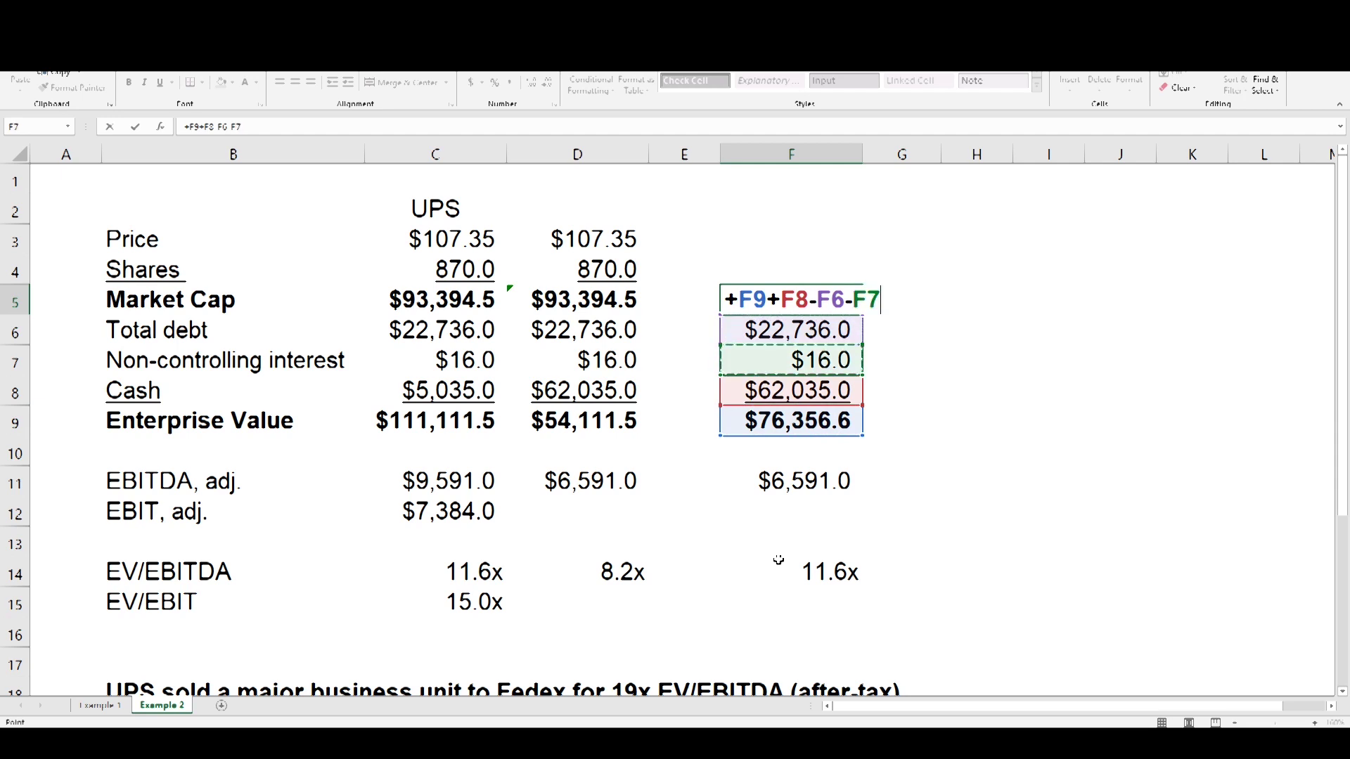
key(Return)
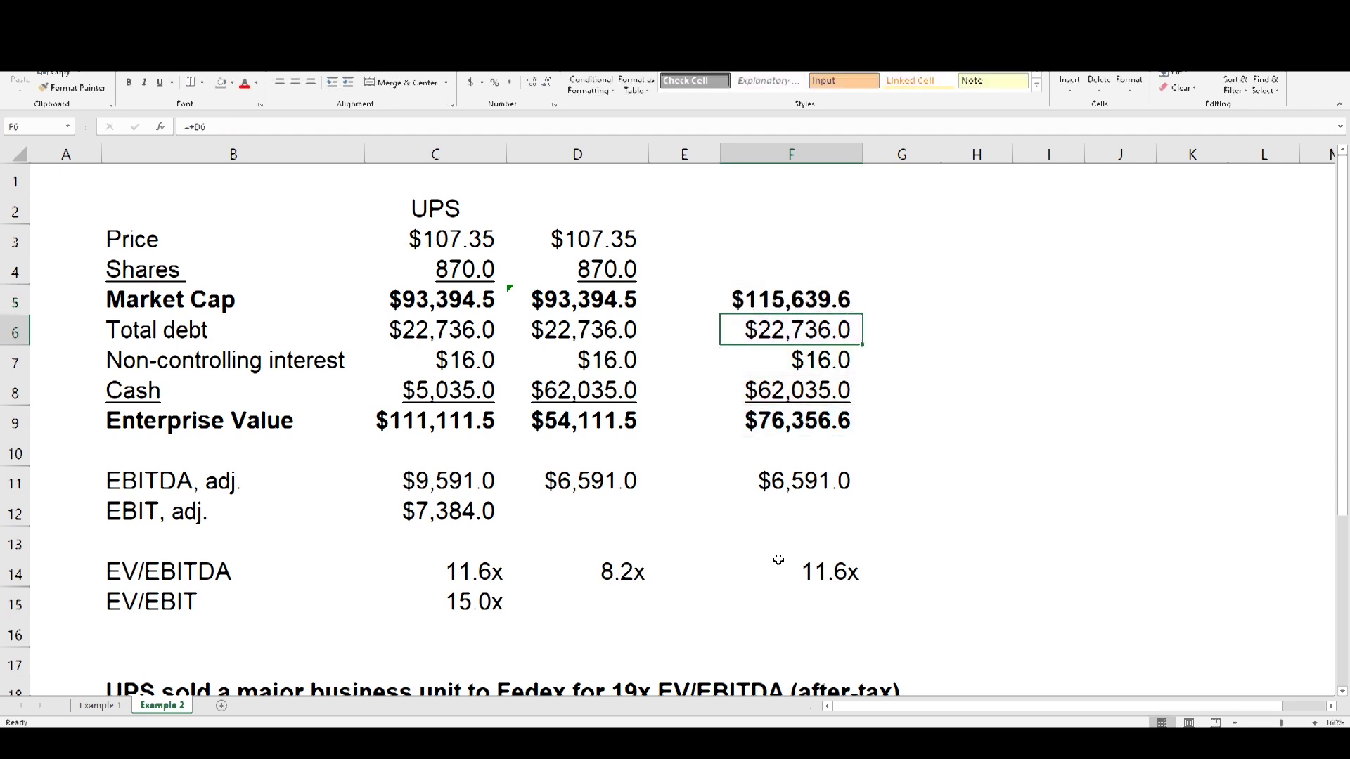
Link the implied column's share count in F4 to the post-transaction shares in D4.
key(Up)
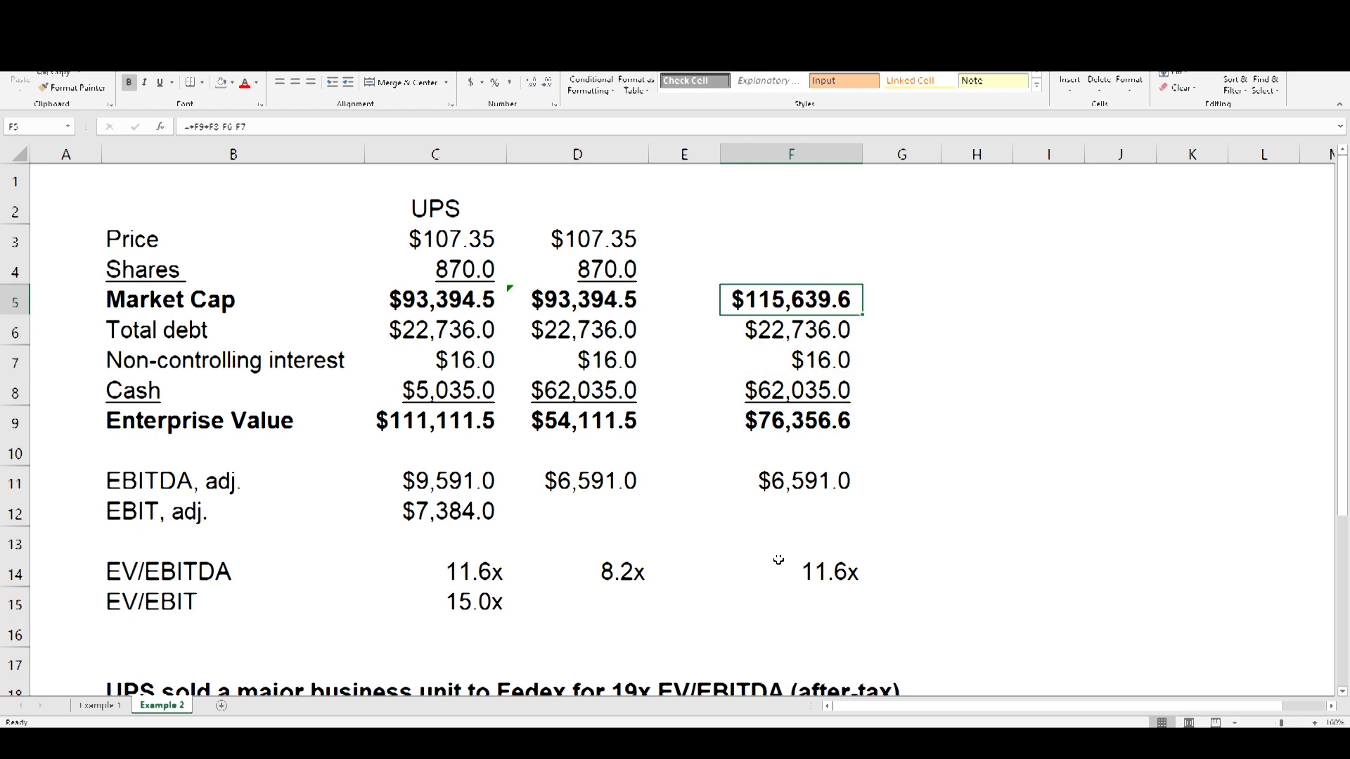
key(Up)
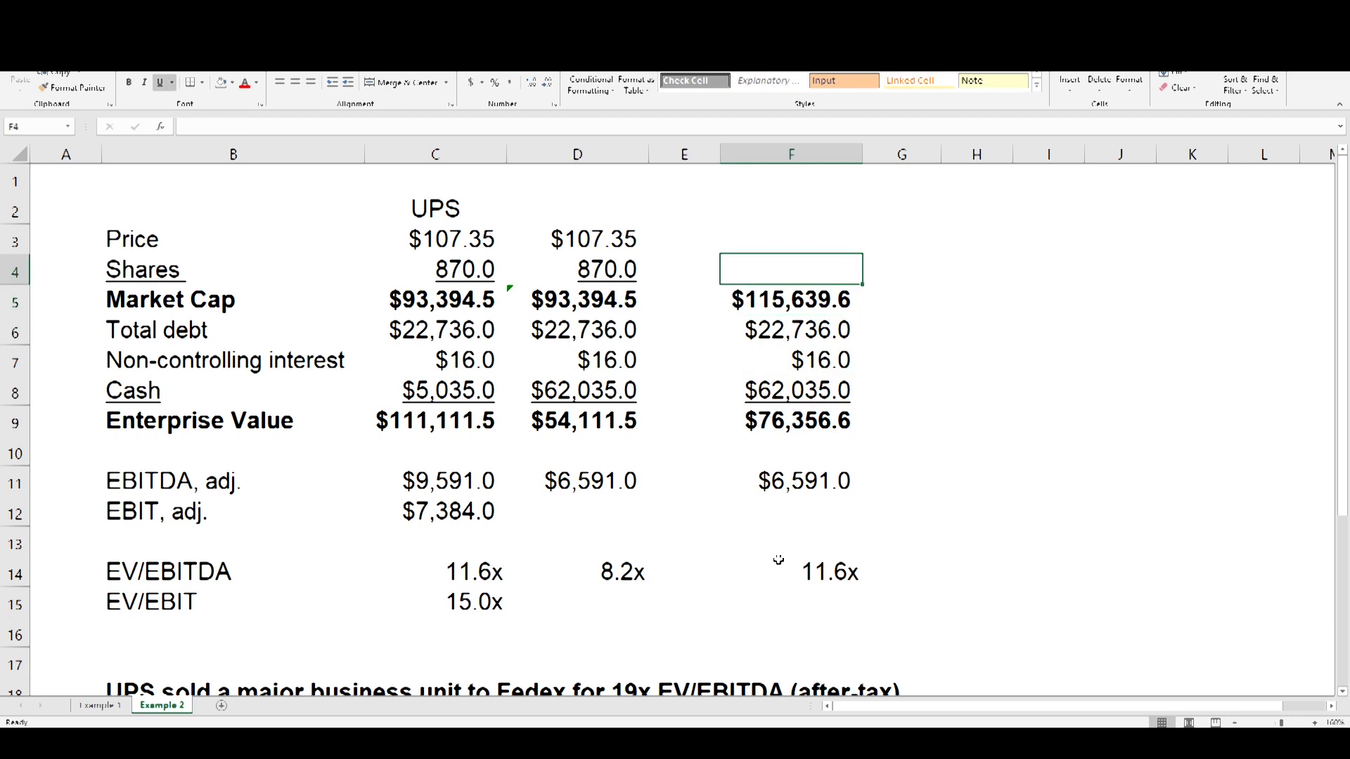
text(=)
key(Left)
key(Left)
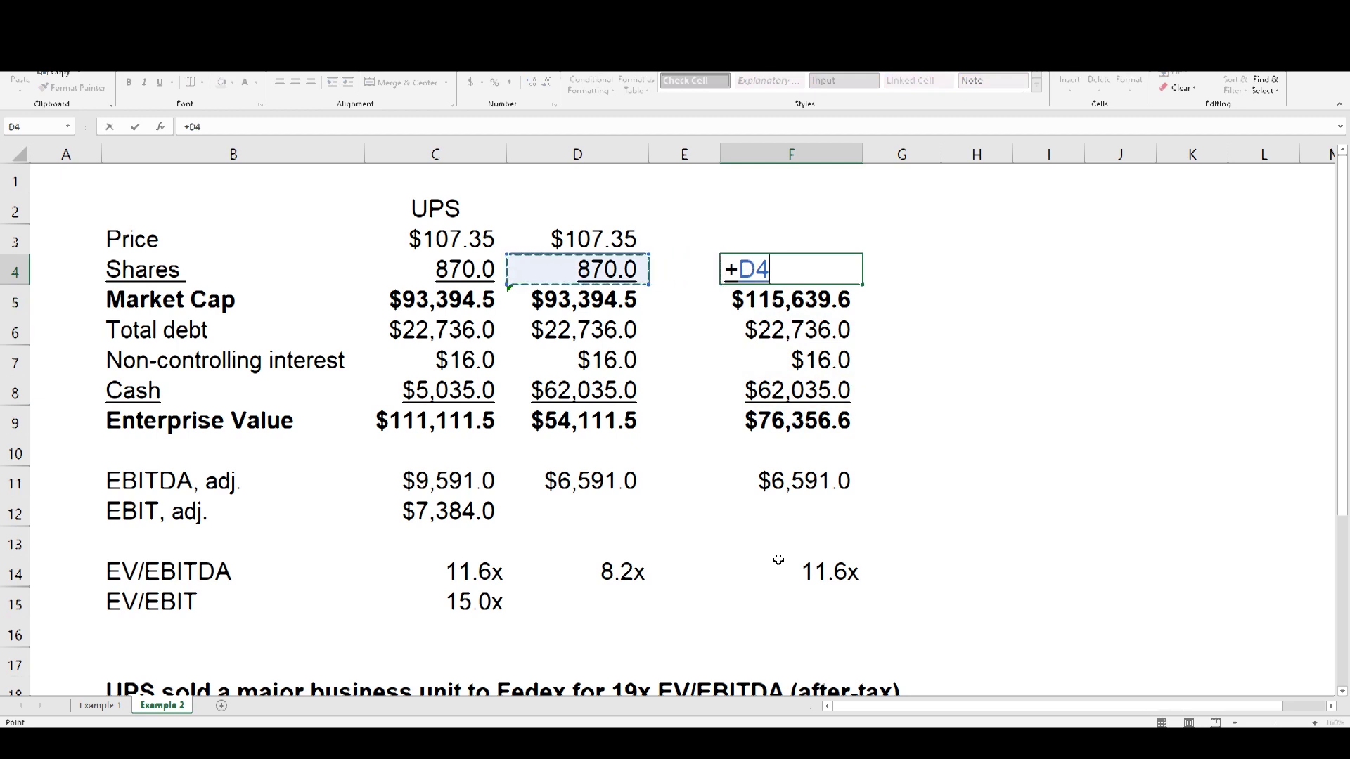
key(Return)
Calculate the implied share price in F3 as market cap divided by shares with the formula +F5/F4.
key(Up)
key(Up)
text(+)
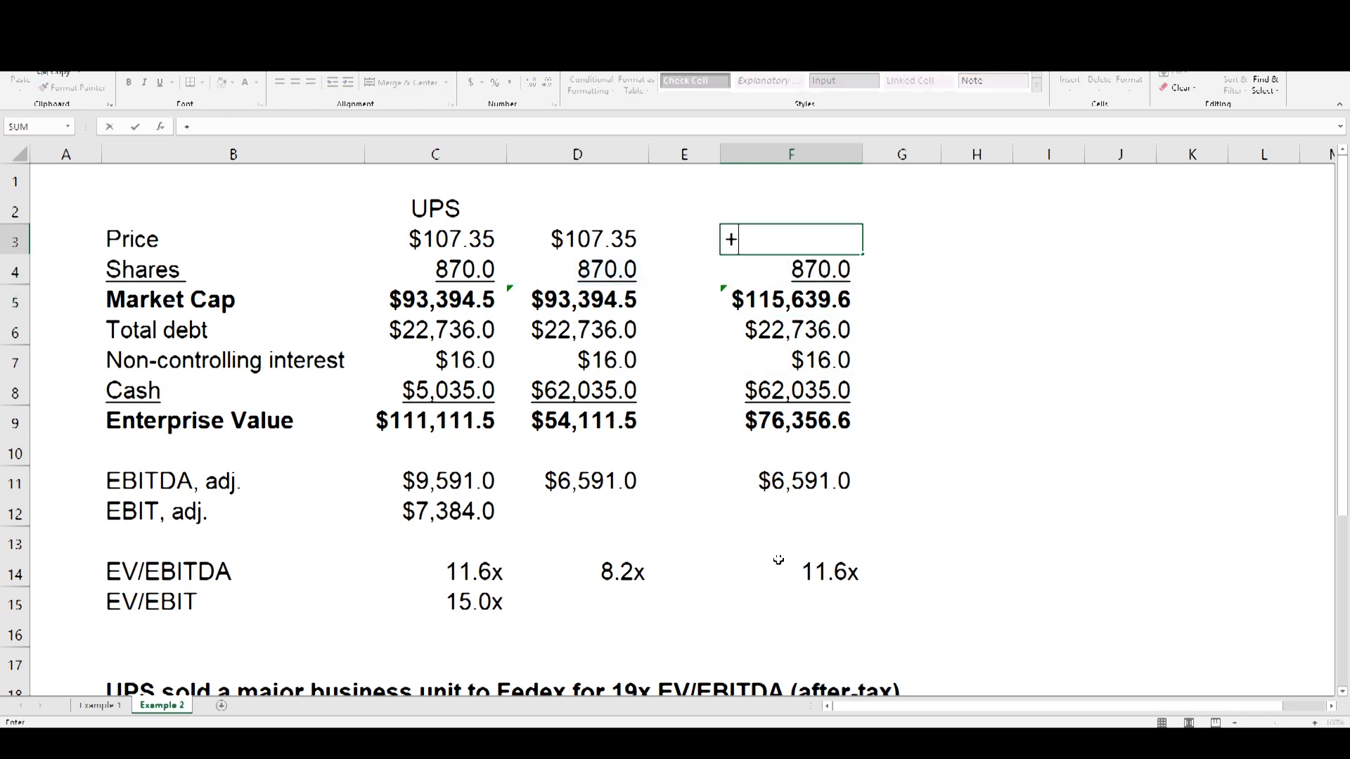
key(Down)
key(Down)
text(/)
key(Down)
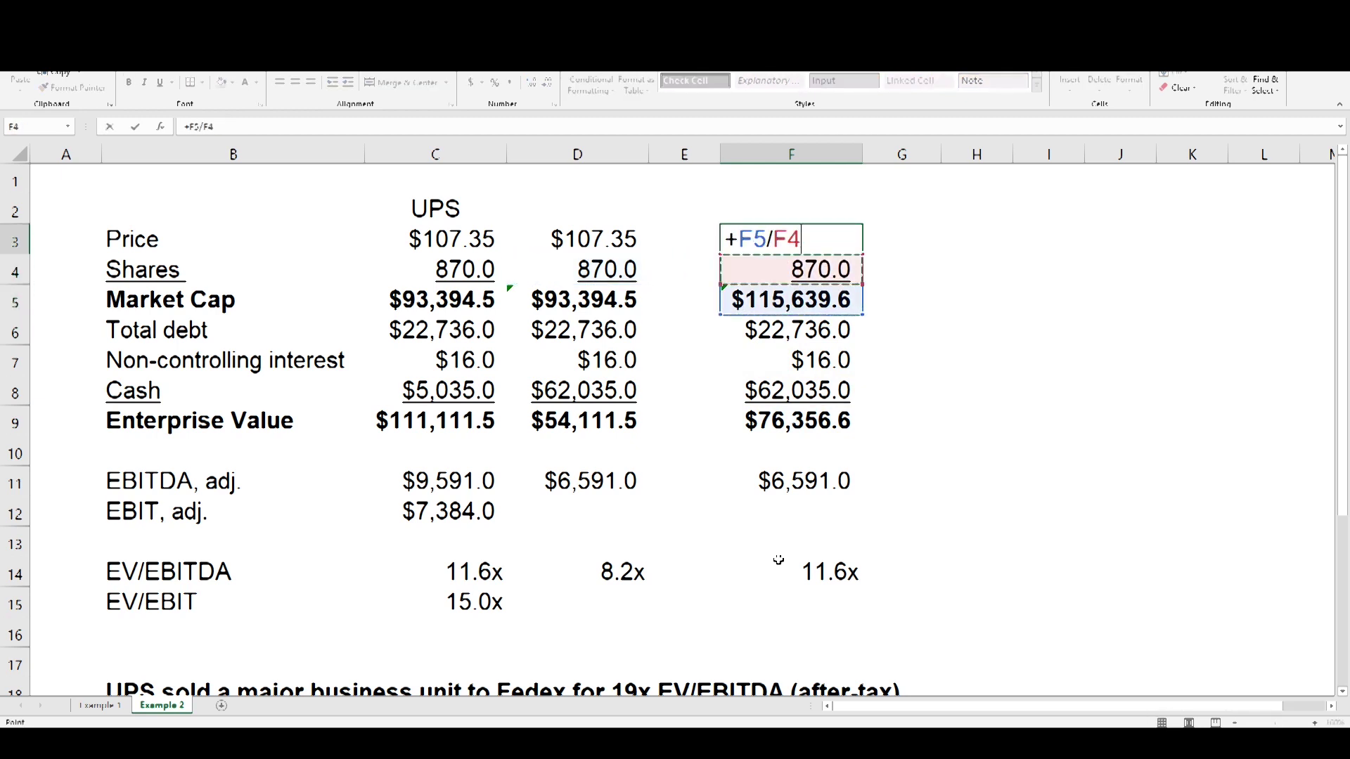
key(Return)
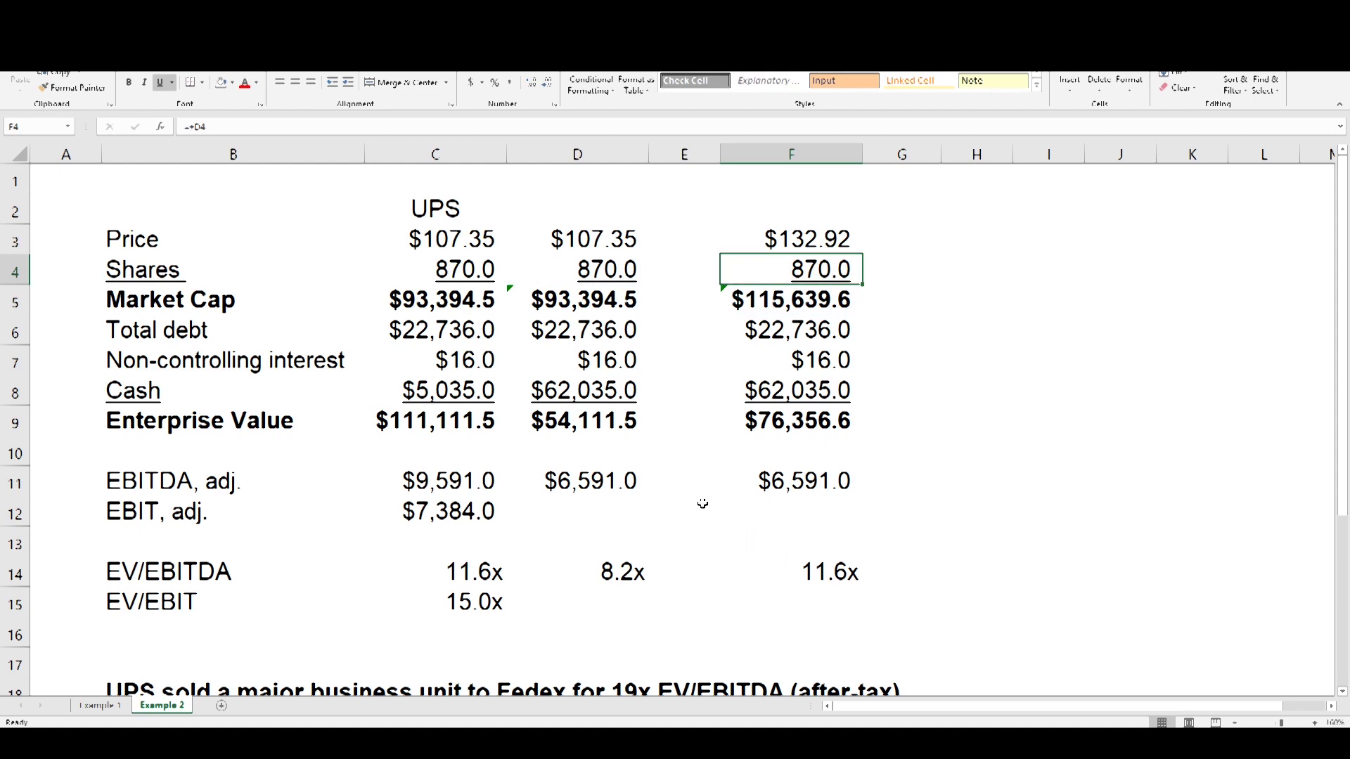
Answer question (3) in B26 by linking the cell to the implied share price in F3.
scroll(931, 390, down, 3)
scroll(930, 390, down, 3)
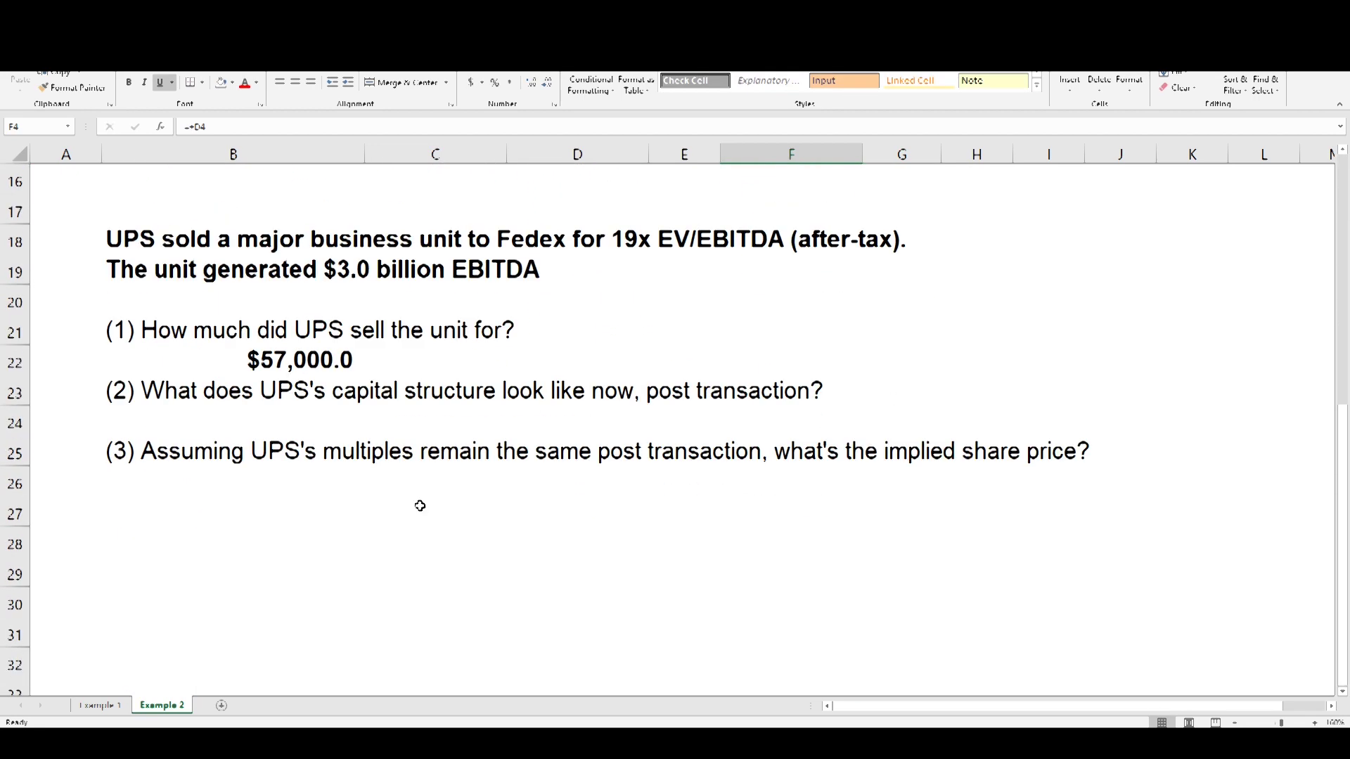
click(299, 483)
text(+)
scroll(415, 478, up, 5)
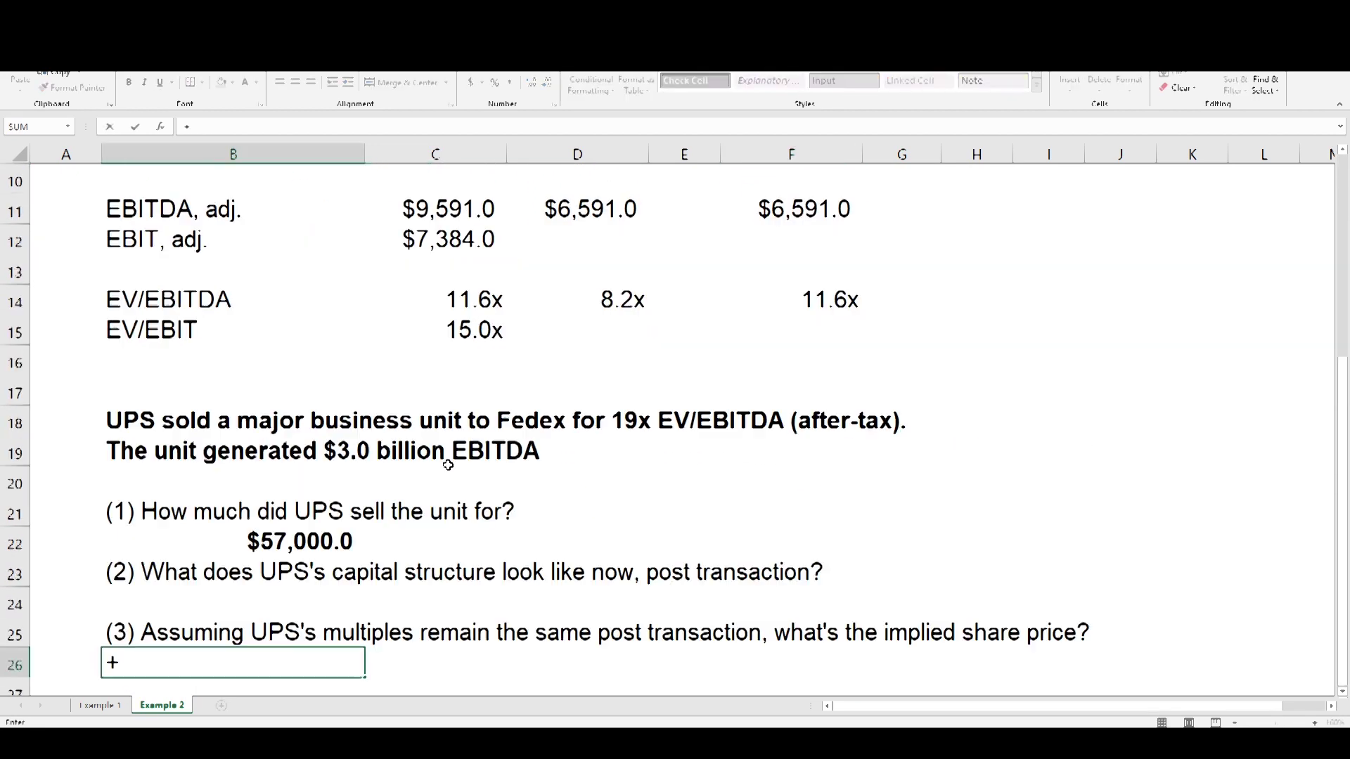
click(829, 235)
key(Return)
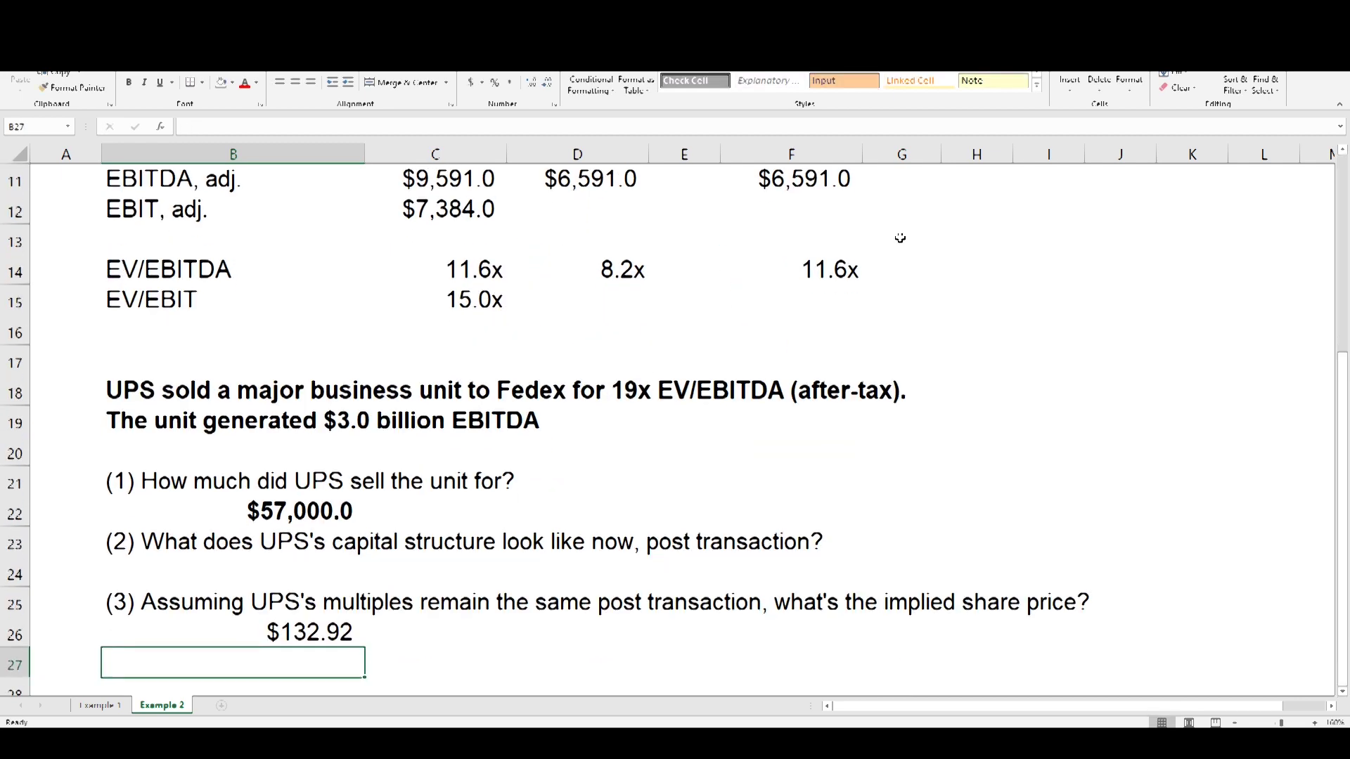
Calculate the percentage change from the original to the implied share price in G3 with the formula +F3/C3-1.
scroll(873, 341, up, 4)
click(900, 240)
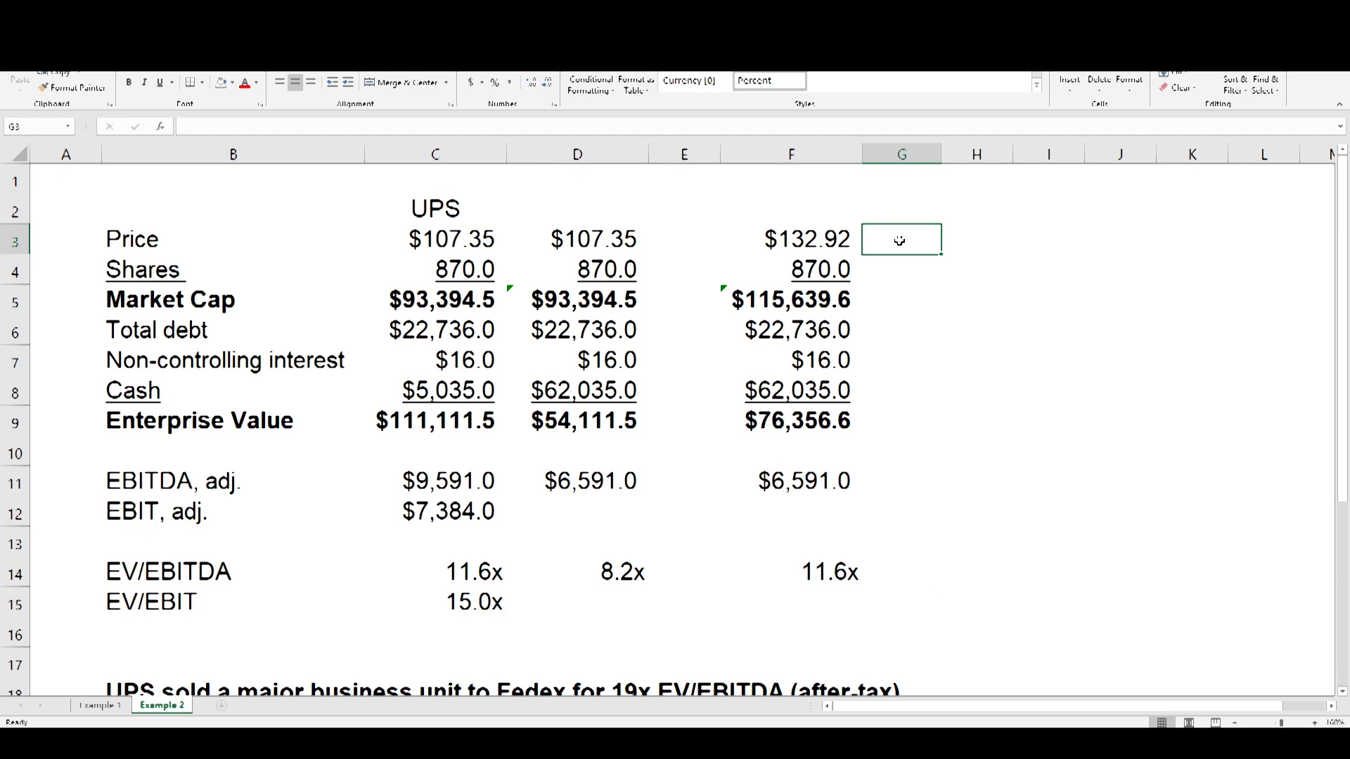
text(+)
key(Left)
text(/)
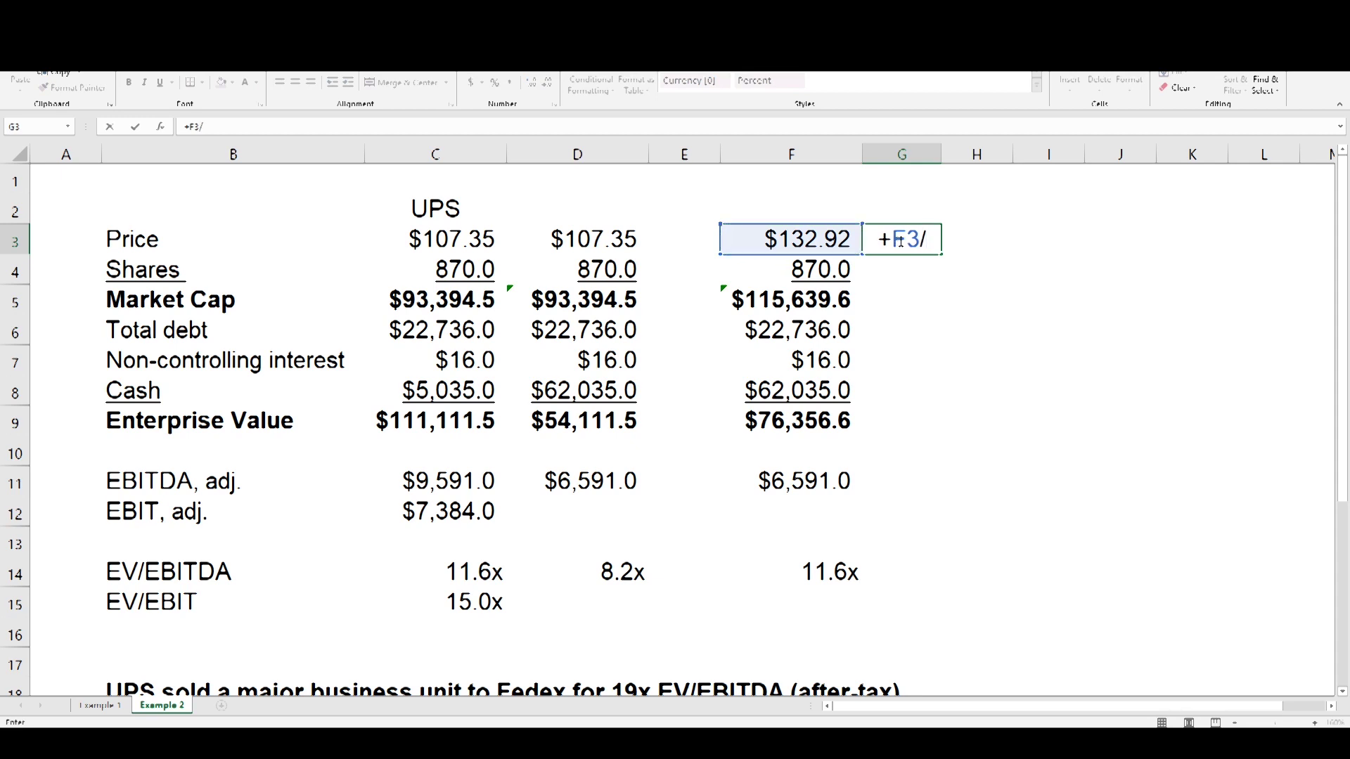
key(Left)
key(Left)
key(Left)
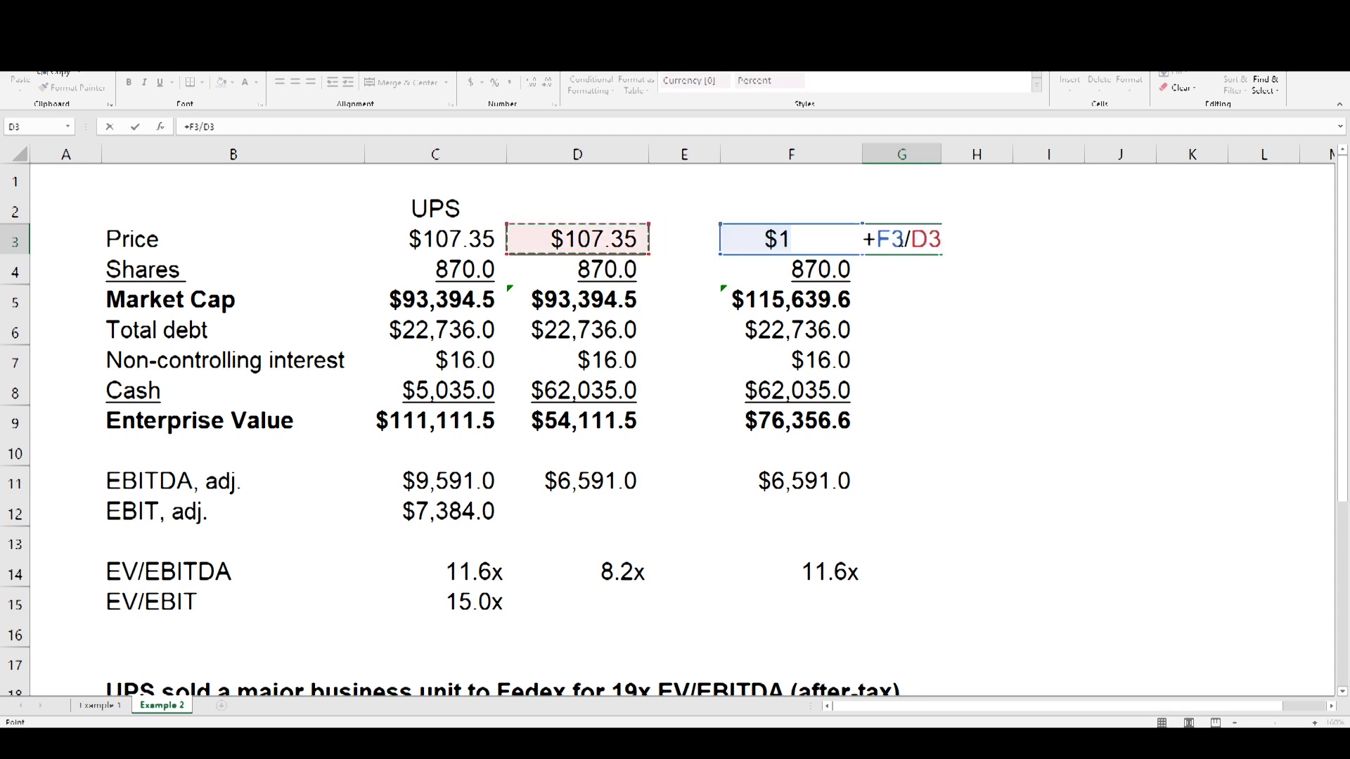
key(Left)
text(-1)
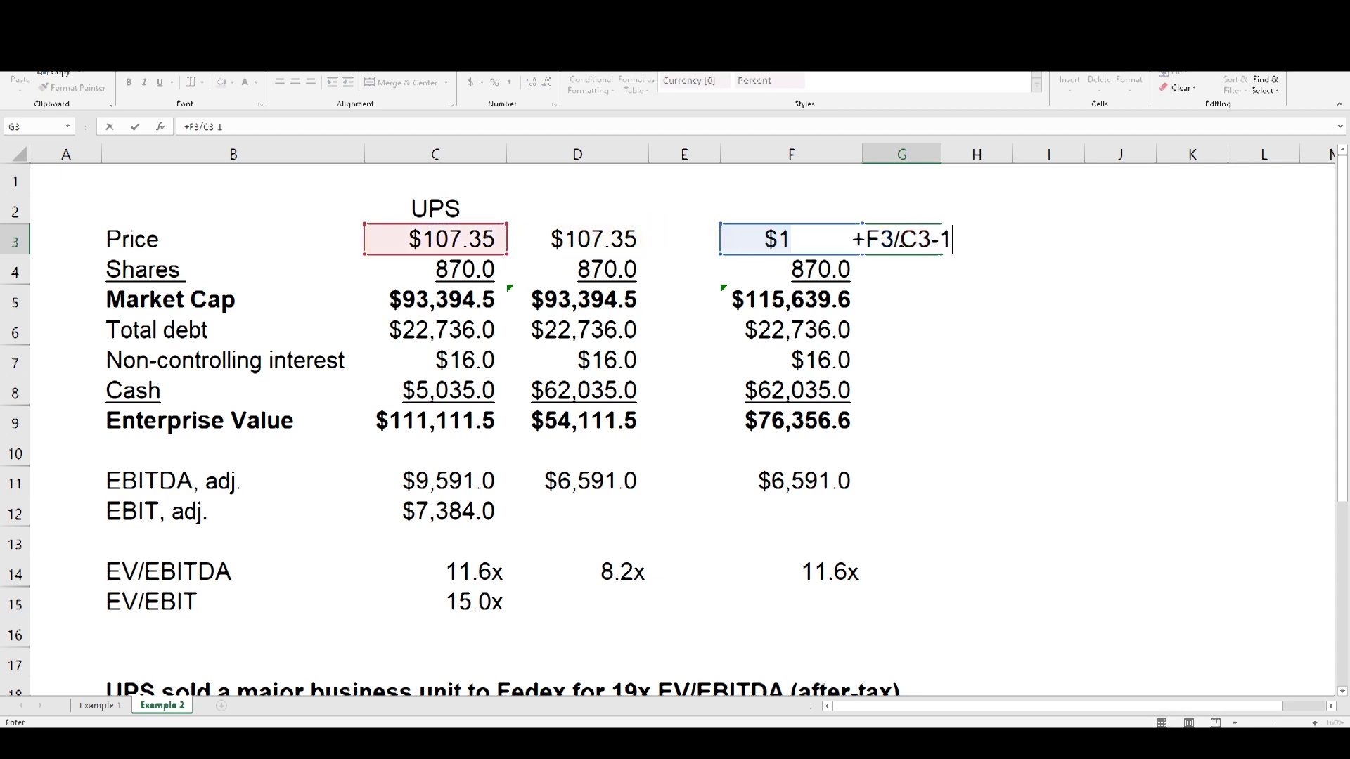
key(ctrl+Return)
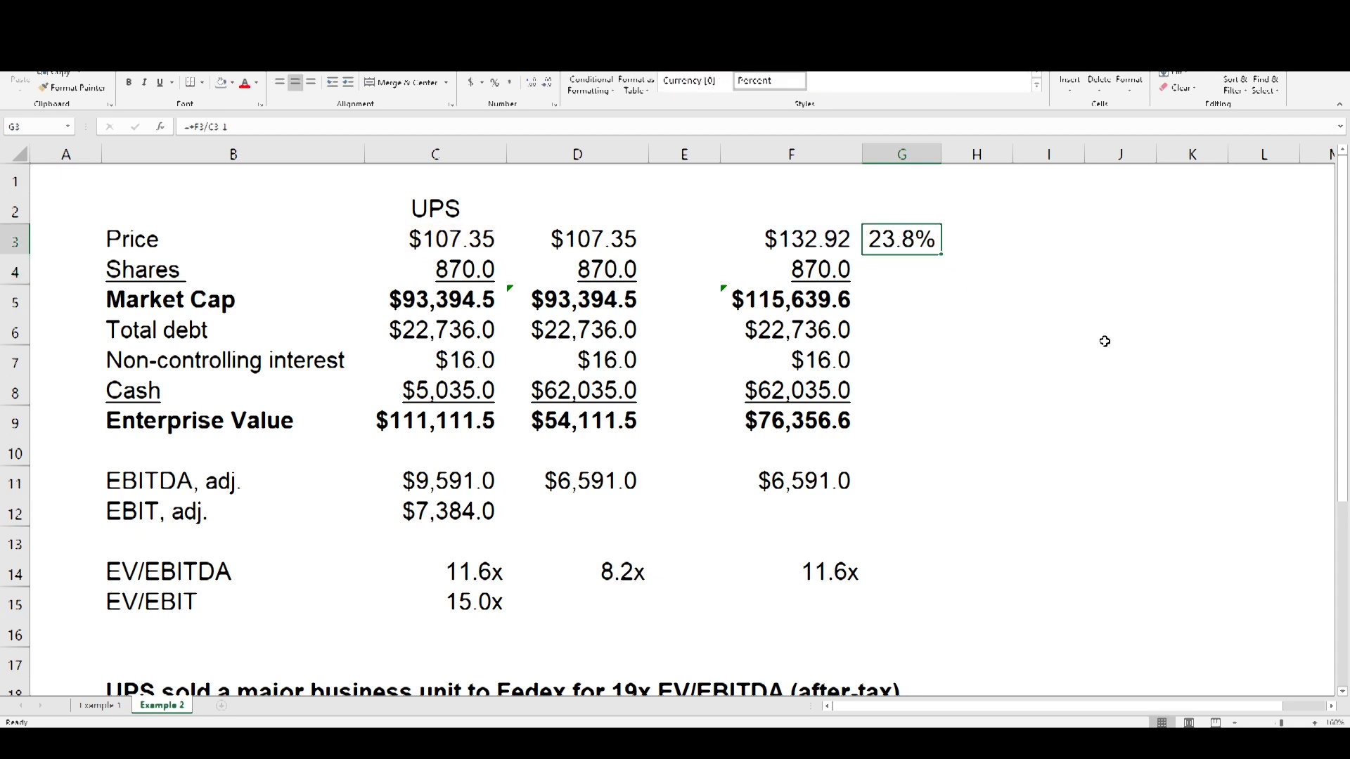